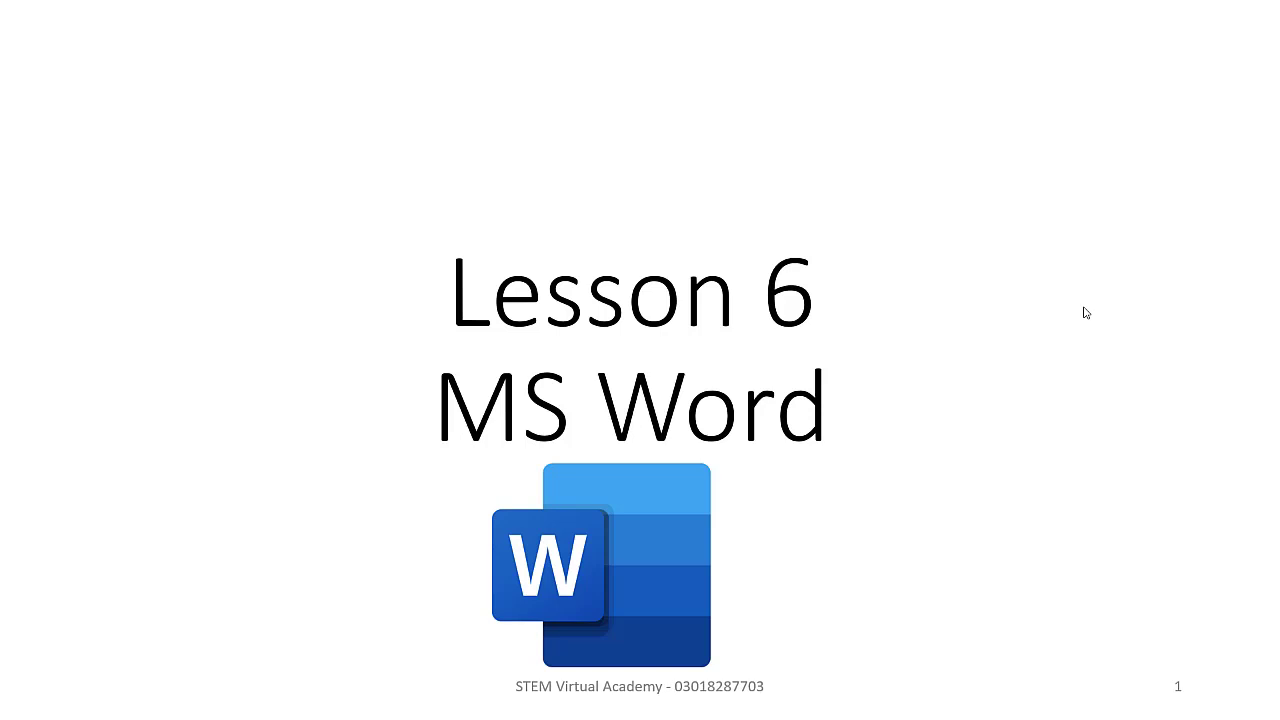
Advance the Lesson 6 MS Word slideshow to its MS Word (Introduction) slide
left_click(1086, 313)
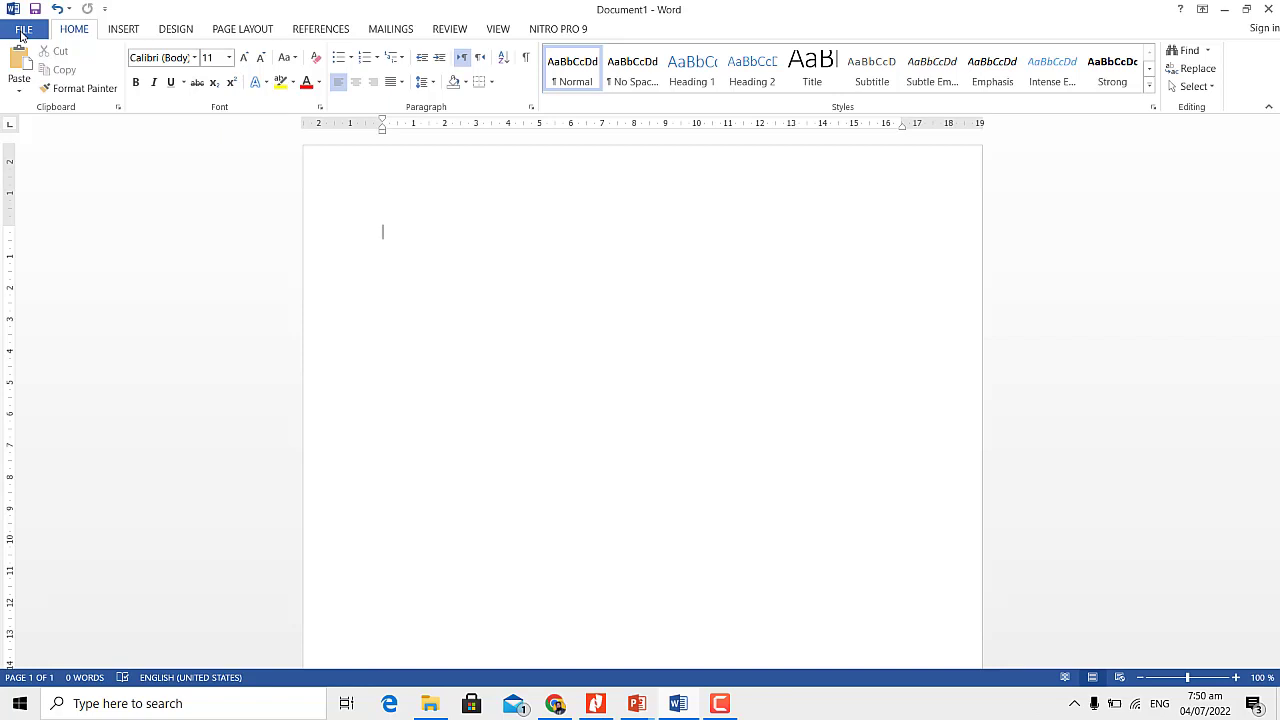
left_click(21, 34)
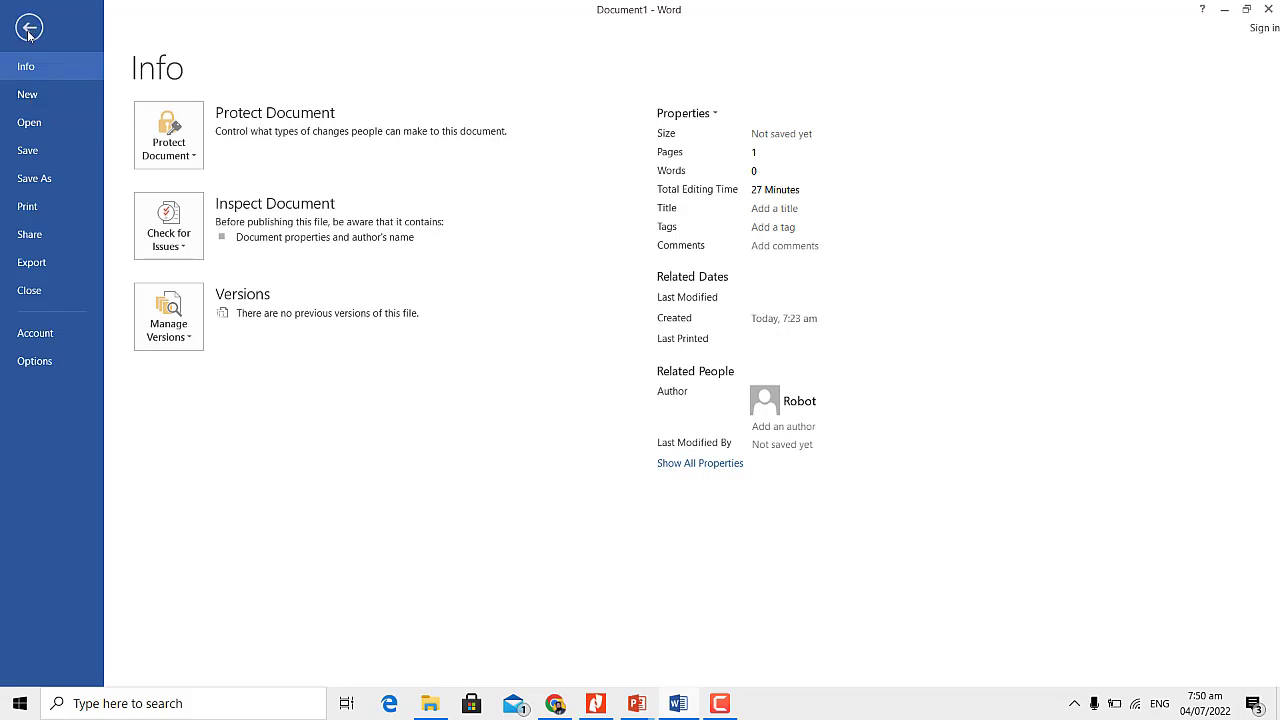
left_click(29, 33)
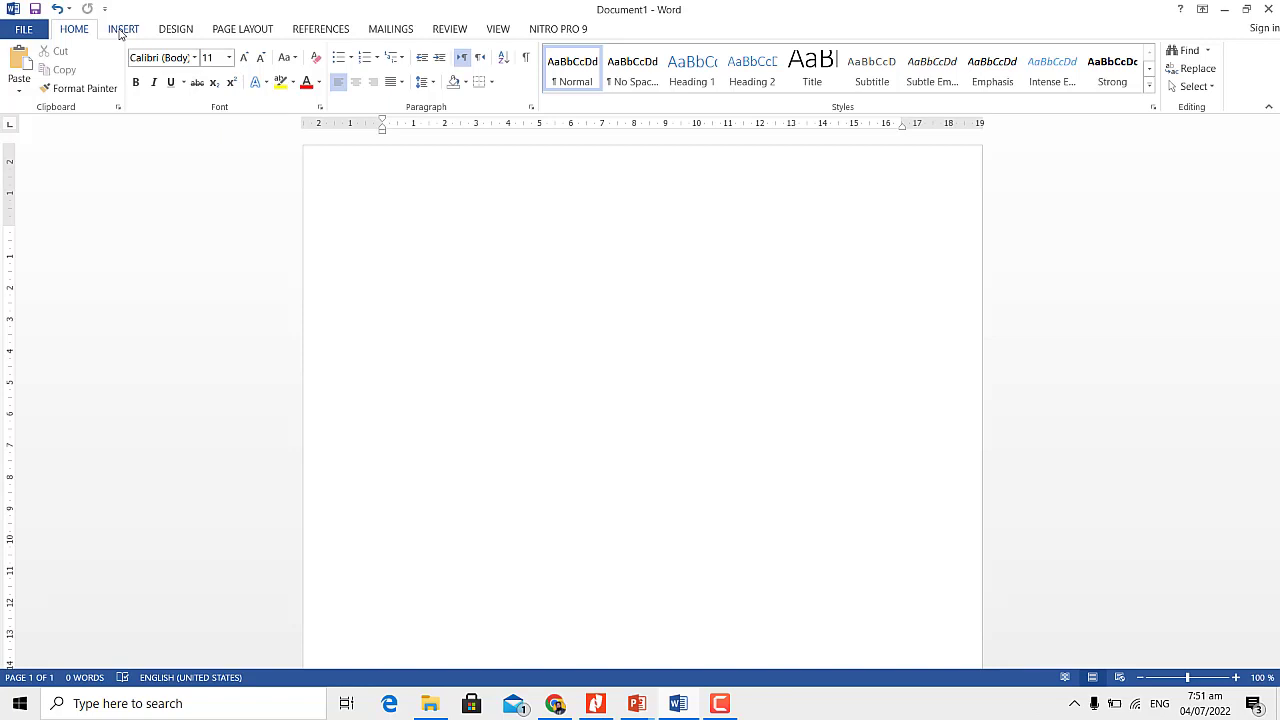
left_click(120, 32)
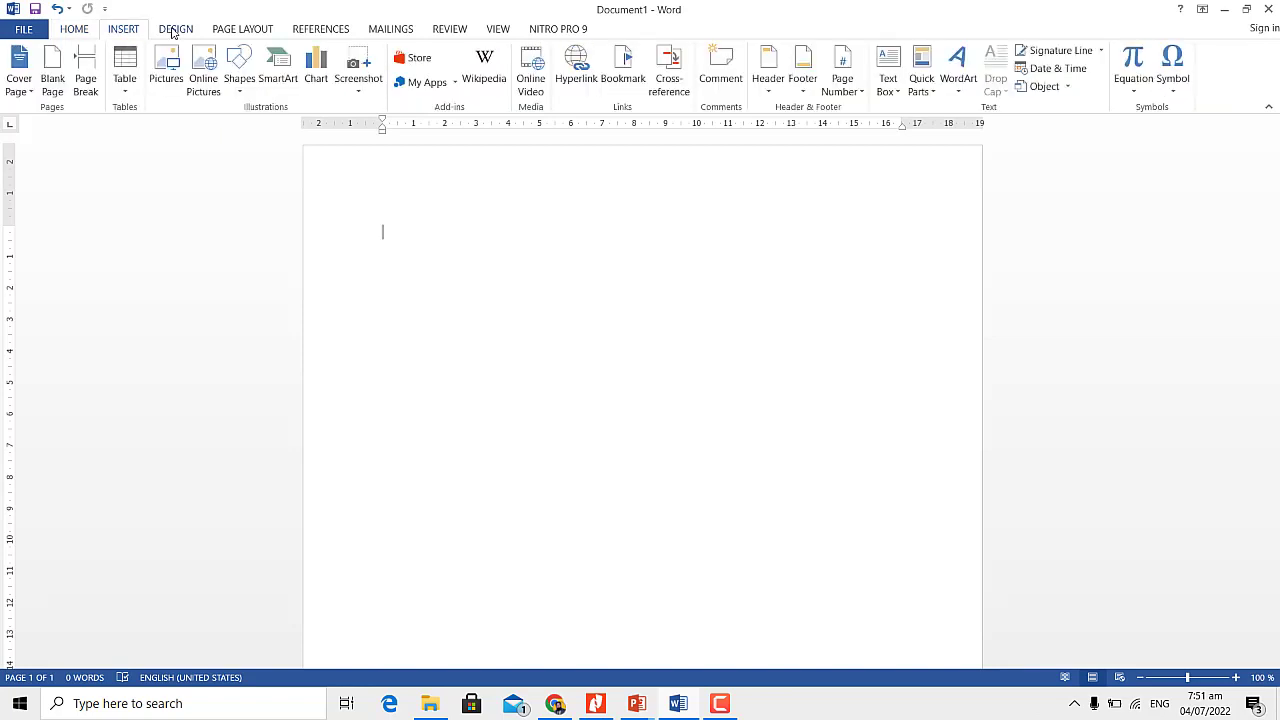
left_click(174, 33)
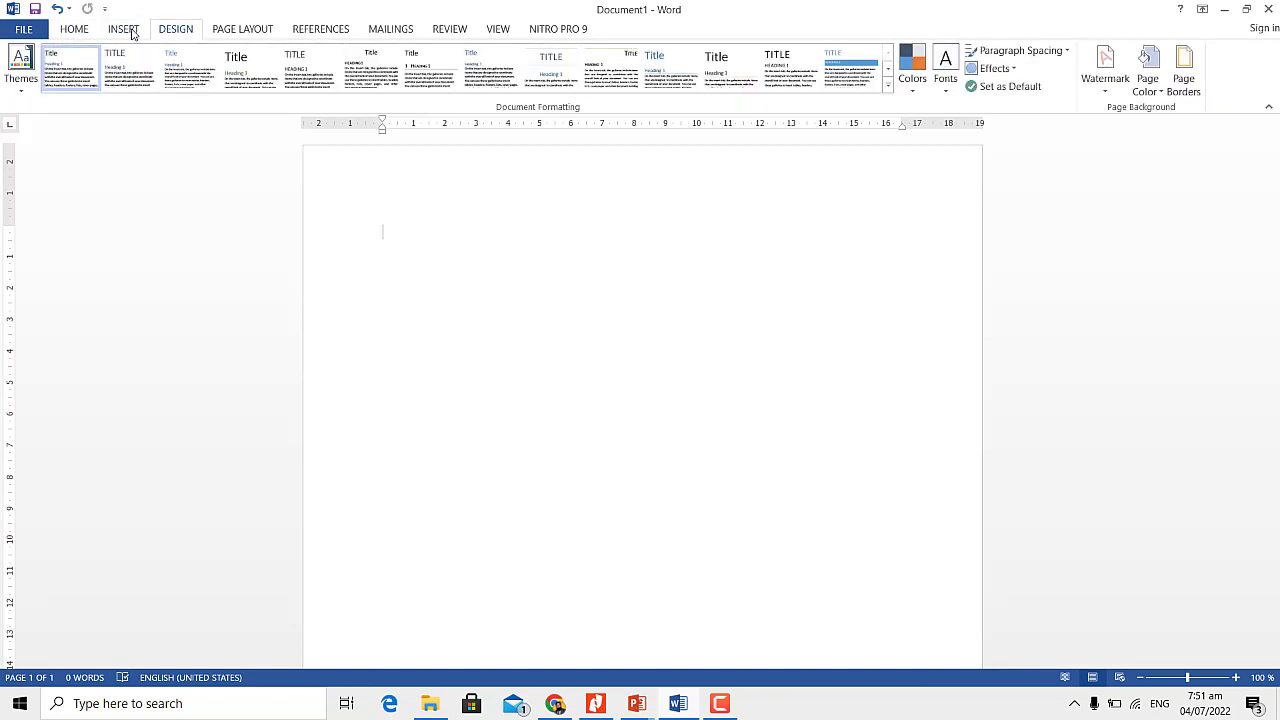
left_click(130, 33)
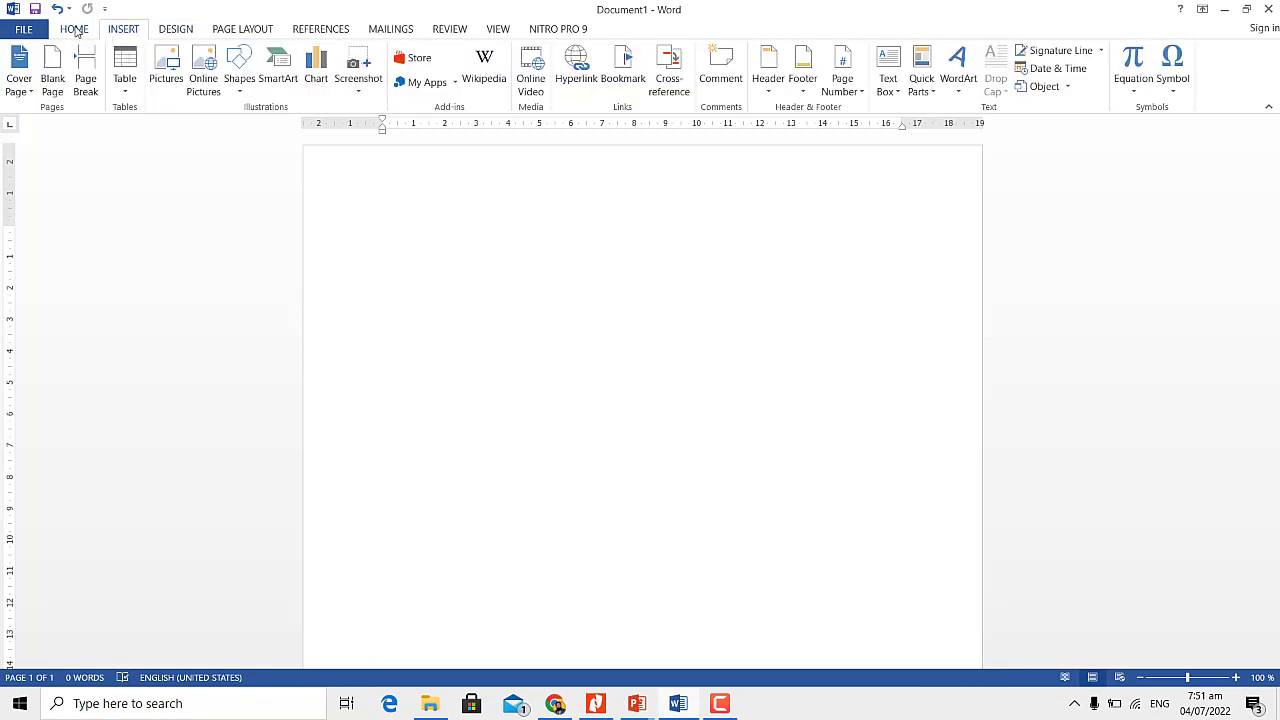
left_click(76, 30)
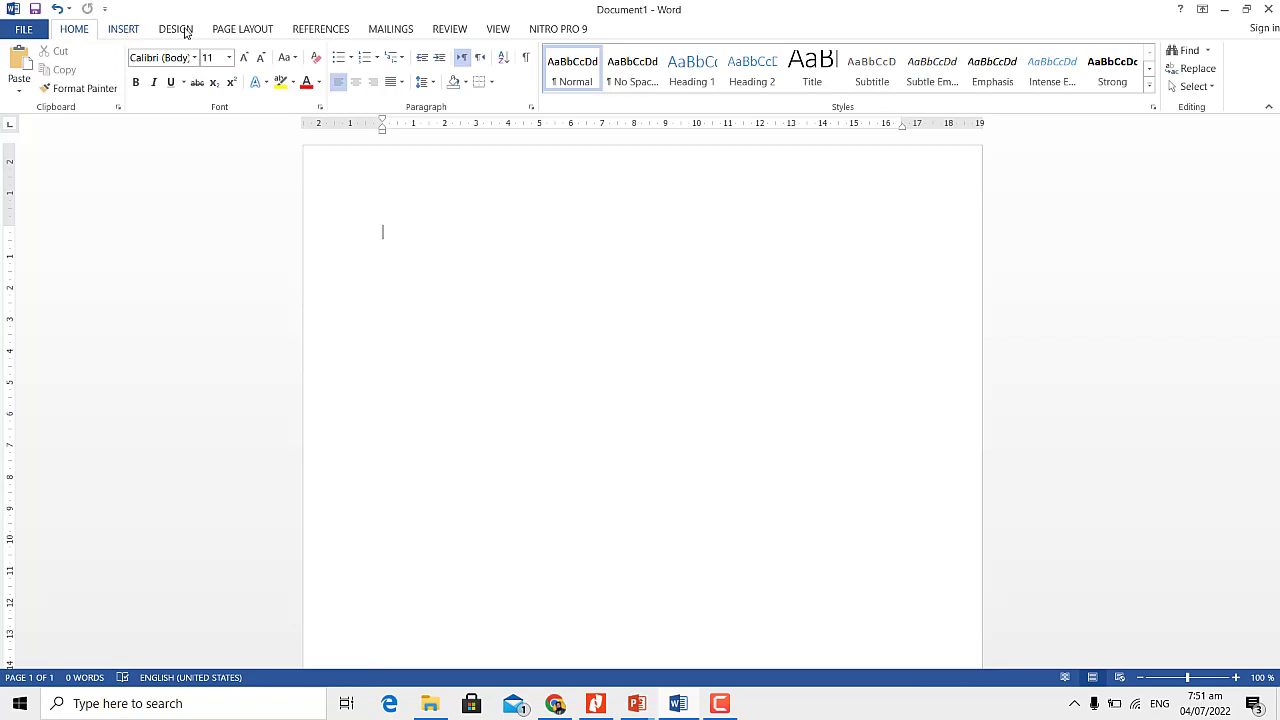
scroll(186, 33, "down", 1)
scroll(236, 35, "down", 1)
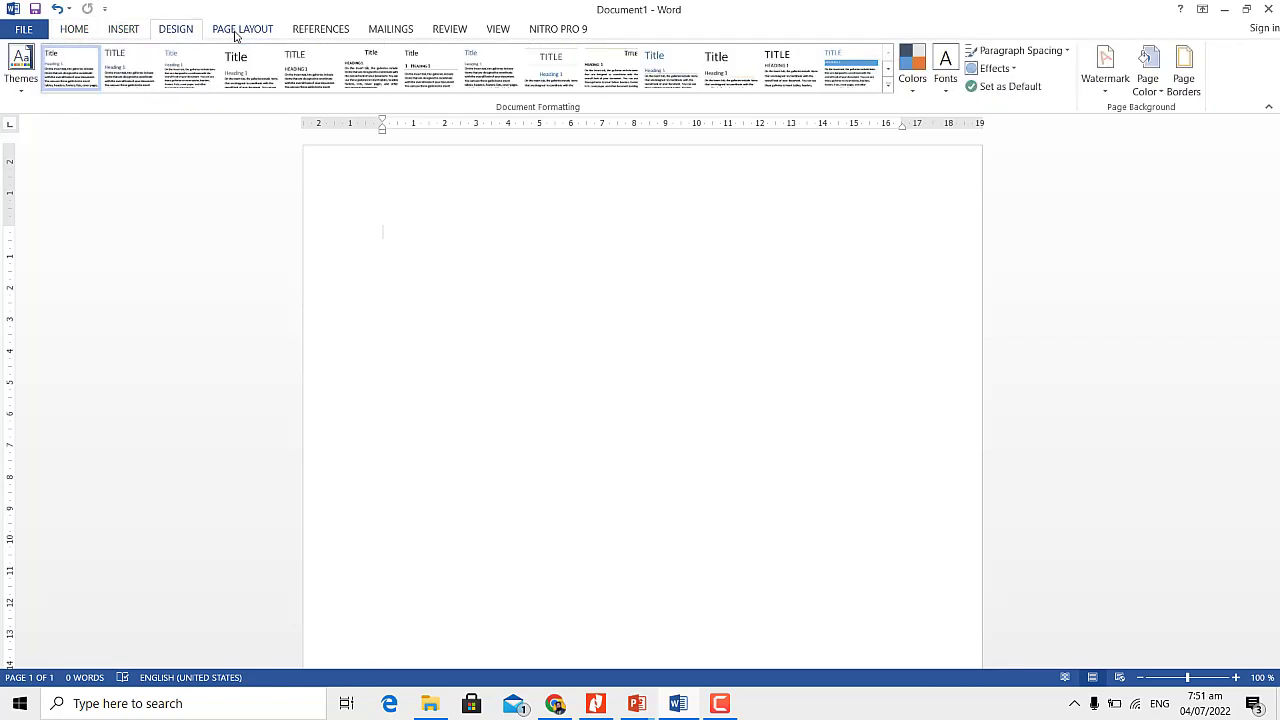
scroll(236, 35, "down", 1)
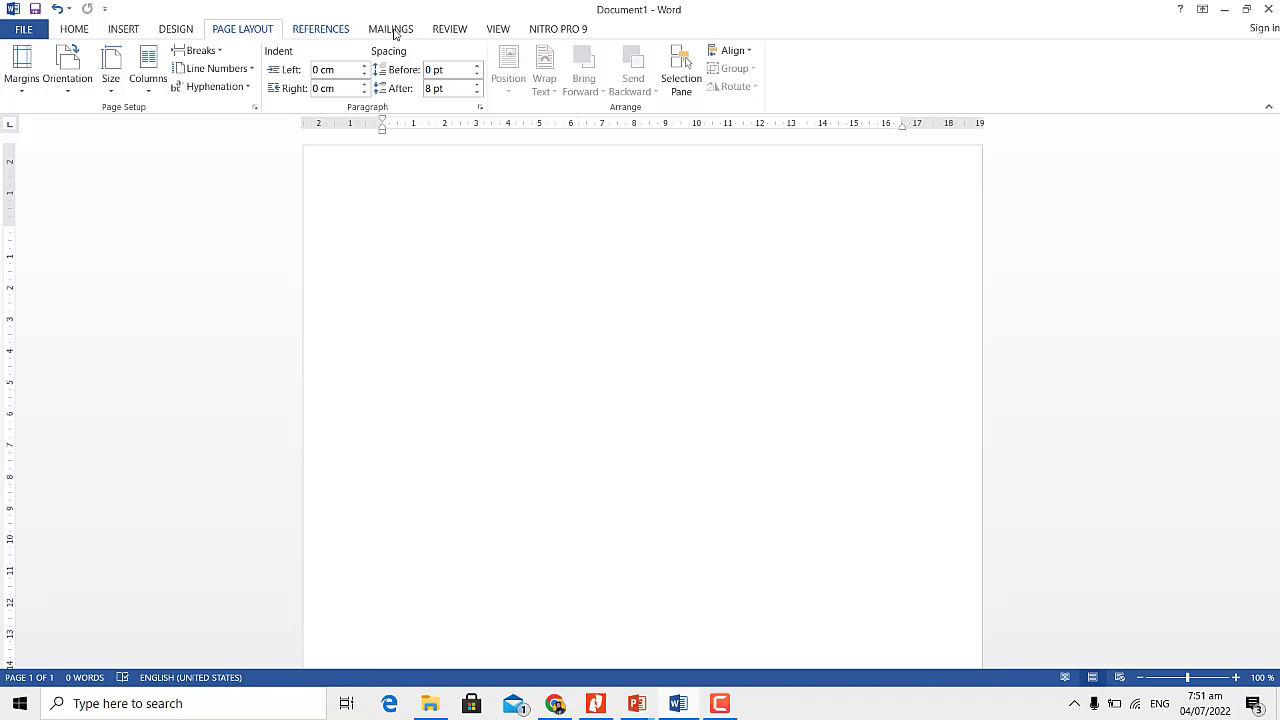
scroll(395, 33, "down", 1)
scroll(395, 33, "down", 1)
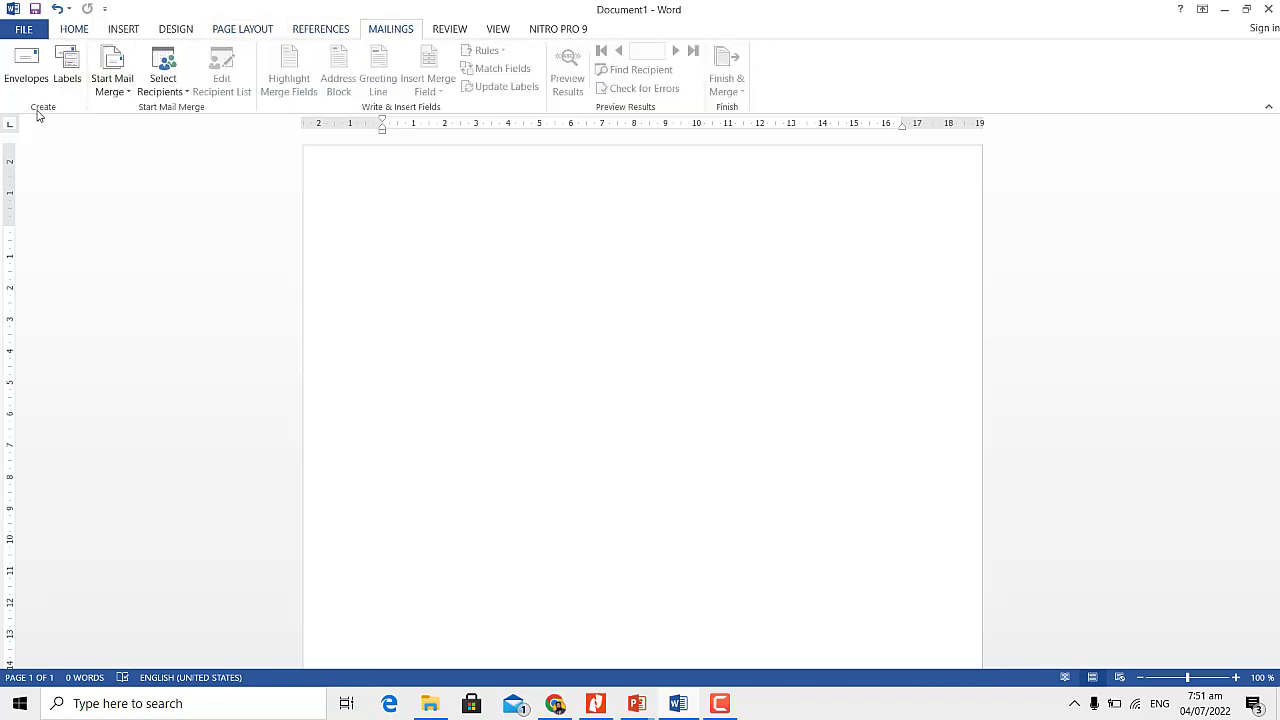
scroll(66, 114, "up", 5)
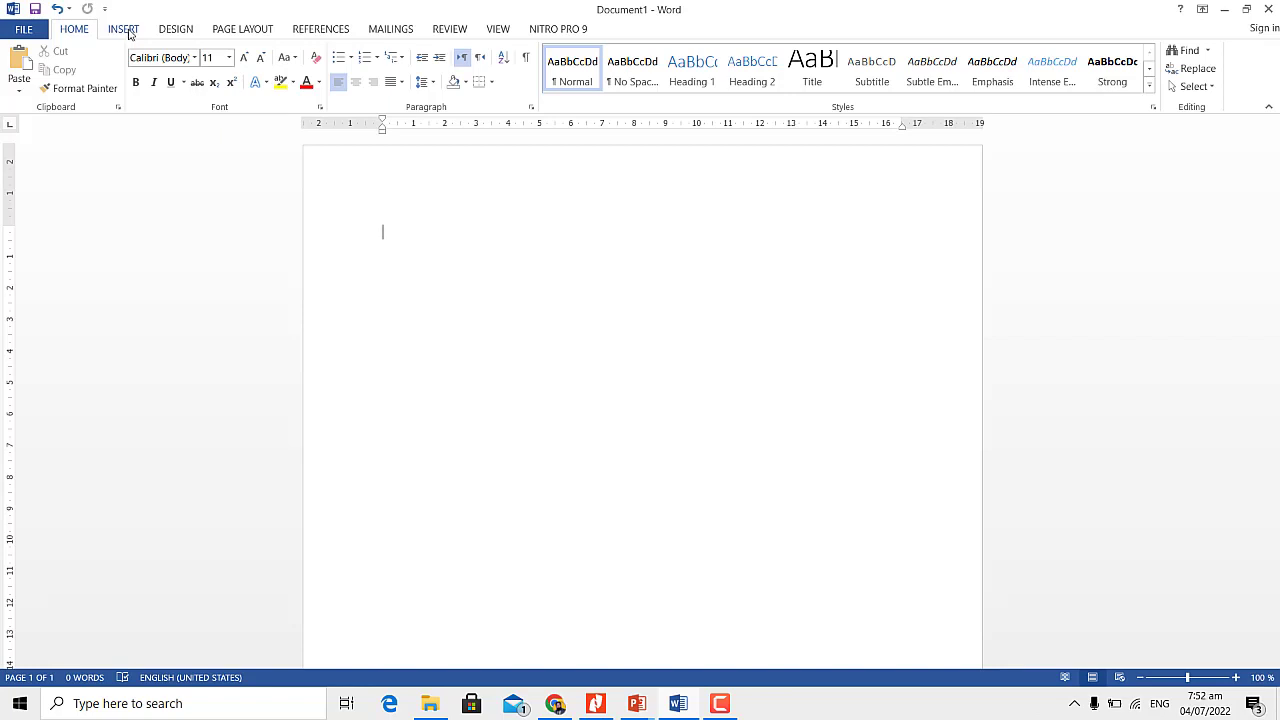
Look over the Insert and Page Layout commands, then return to the Home tab
left_click(130, 31)
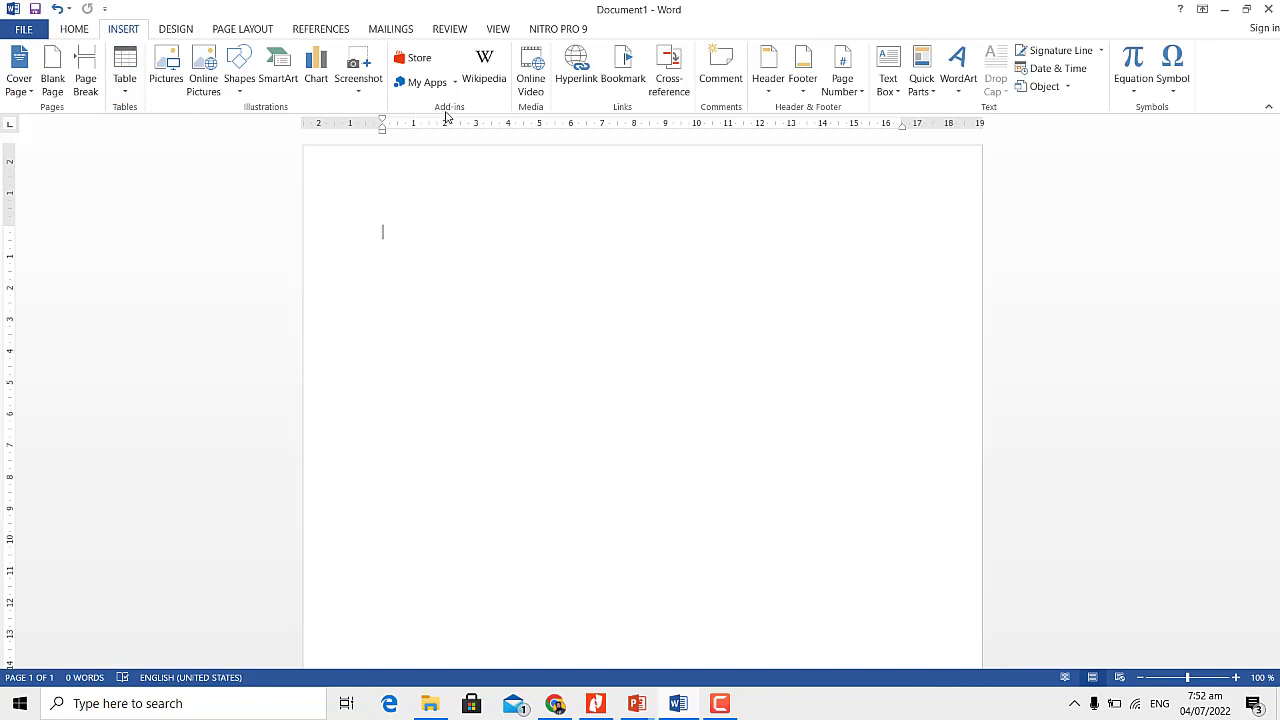
left_click(260, 31)
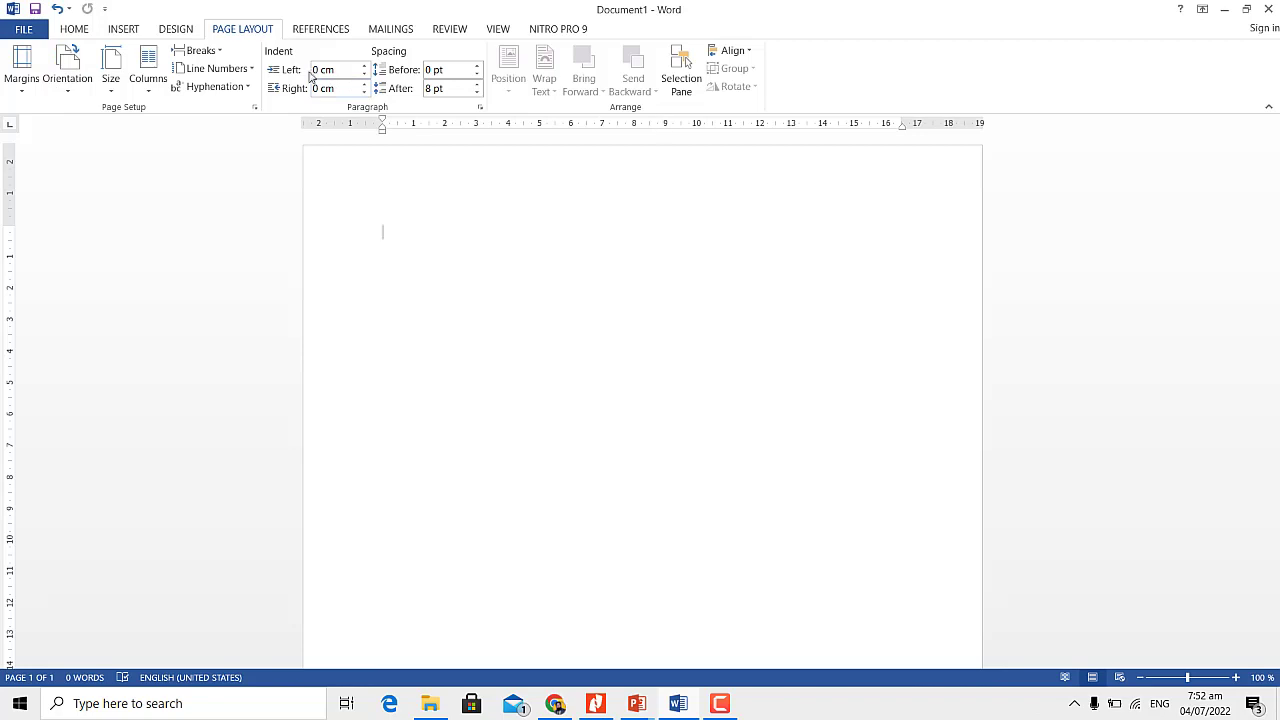
left_click(72, 30)
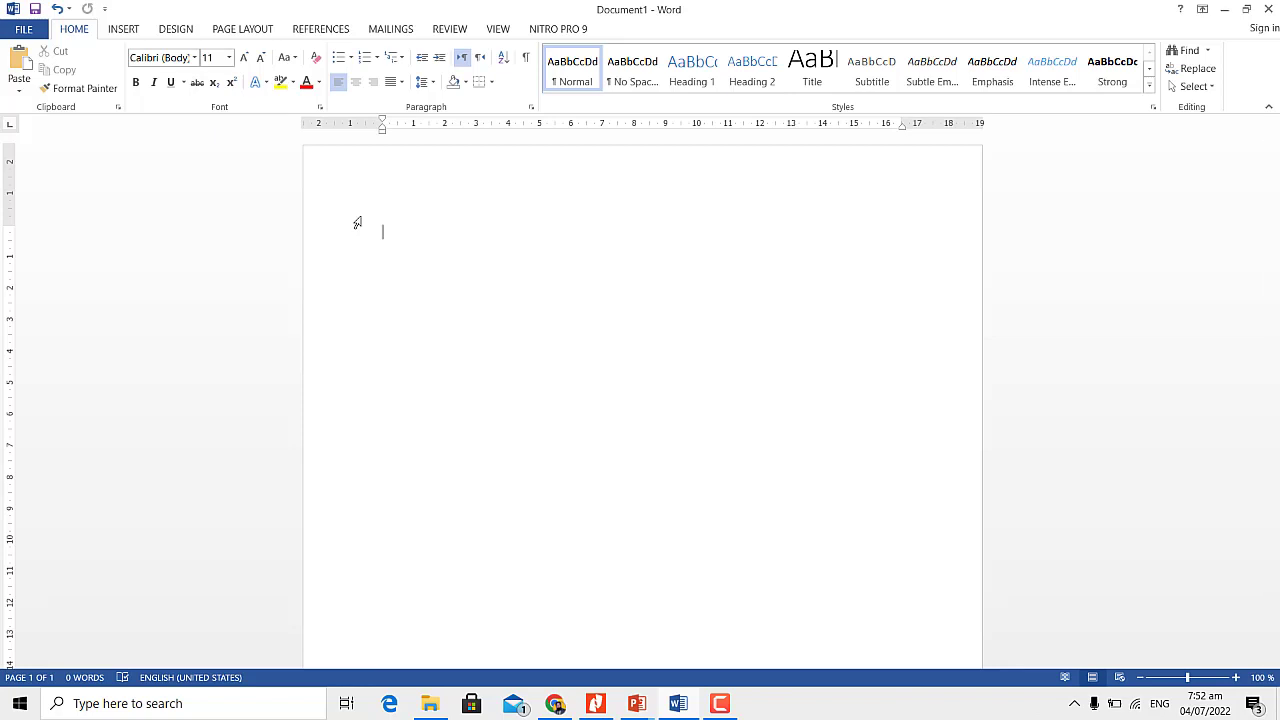
Type the placeholder lines 'Dgfdsgfdgfsdgfdsg' through 'Gfd', then select and deselect them
type("Dgfdsgfdgfsdgfdsg")
key("Return")
type("dsg Dfs")
type("gfds Gfds Gdf Gfd Gdf Gfd")
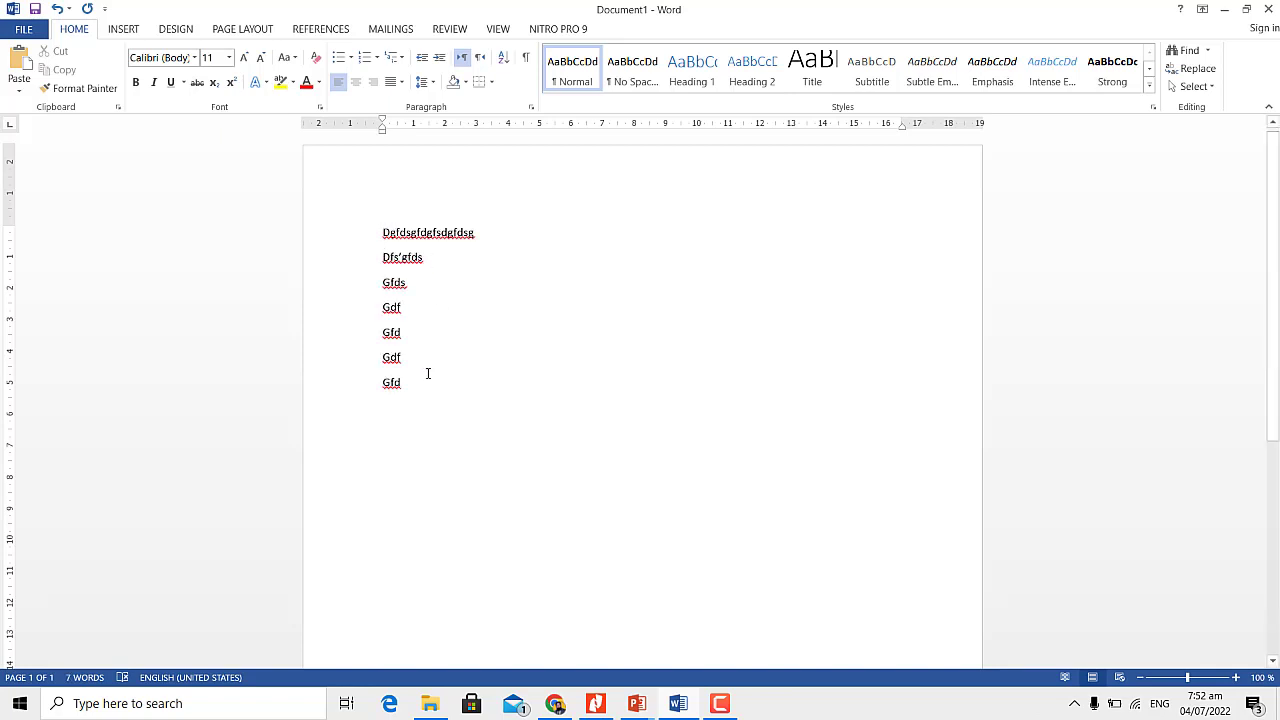
key("ctrl+shift+Home")
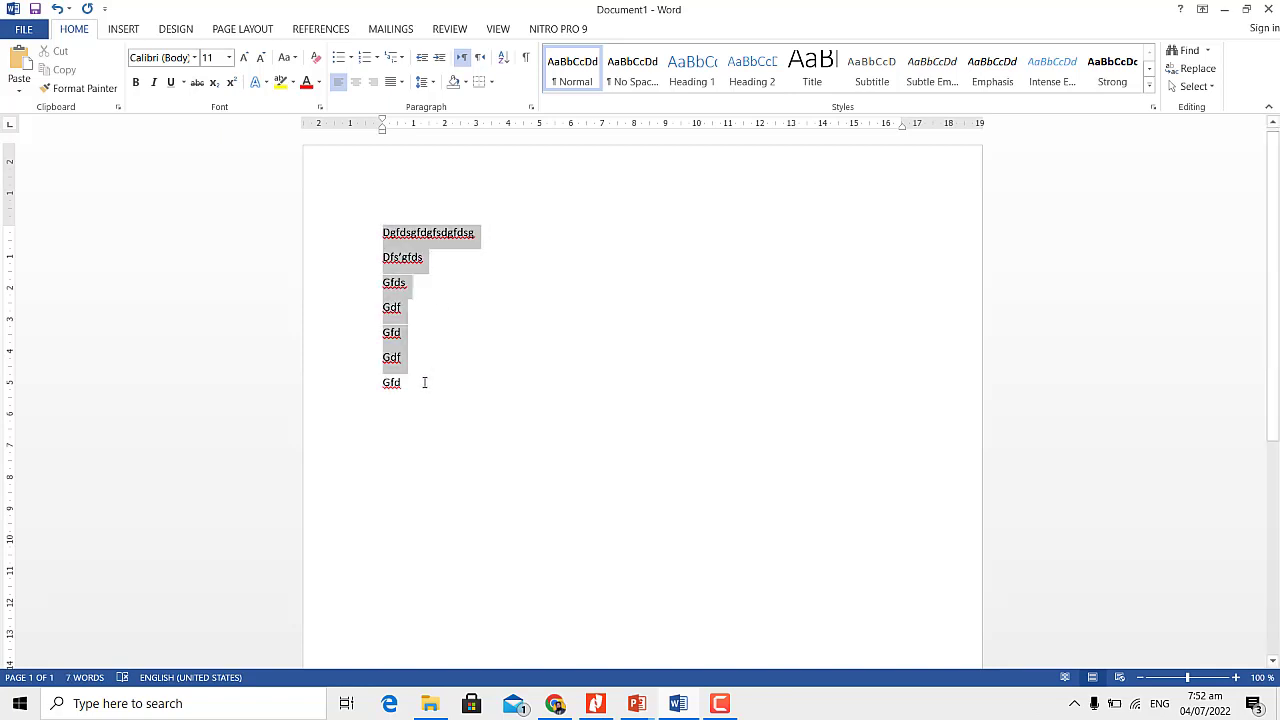
left_click(424, 382, "shift")
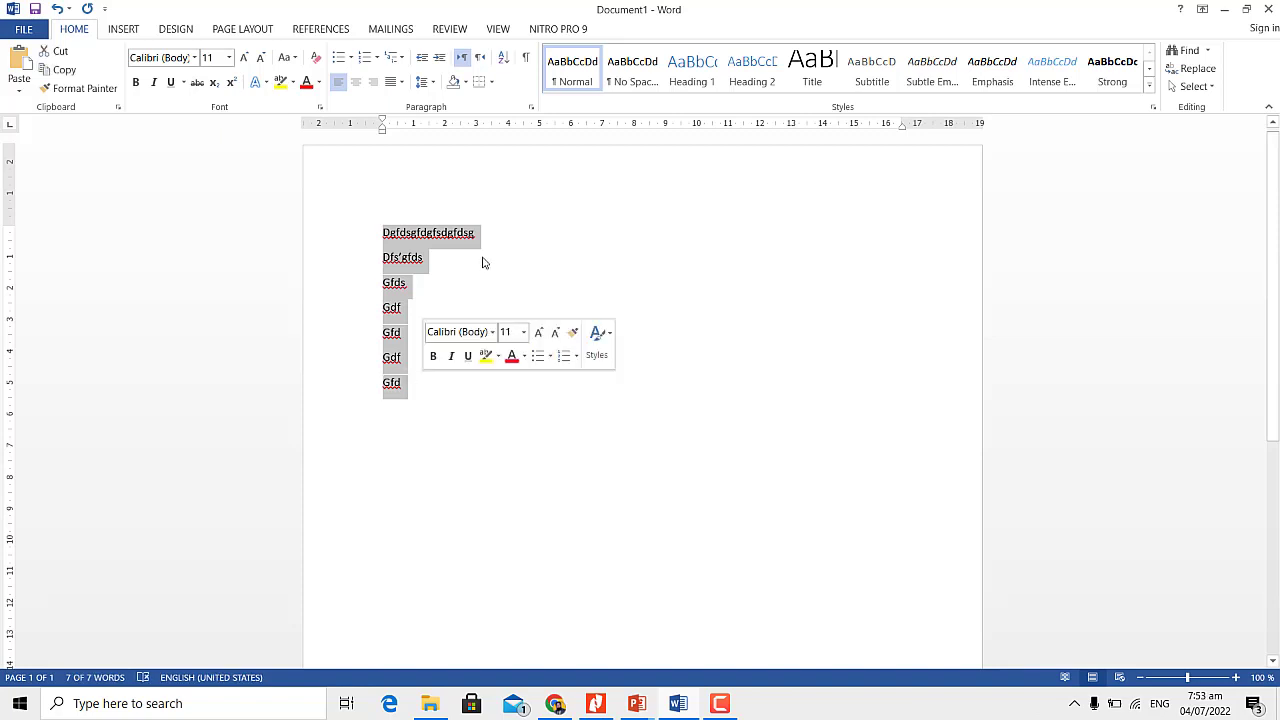
left_click(380, 233)
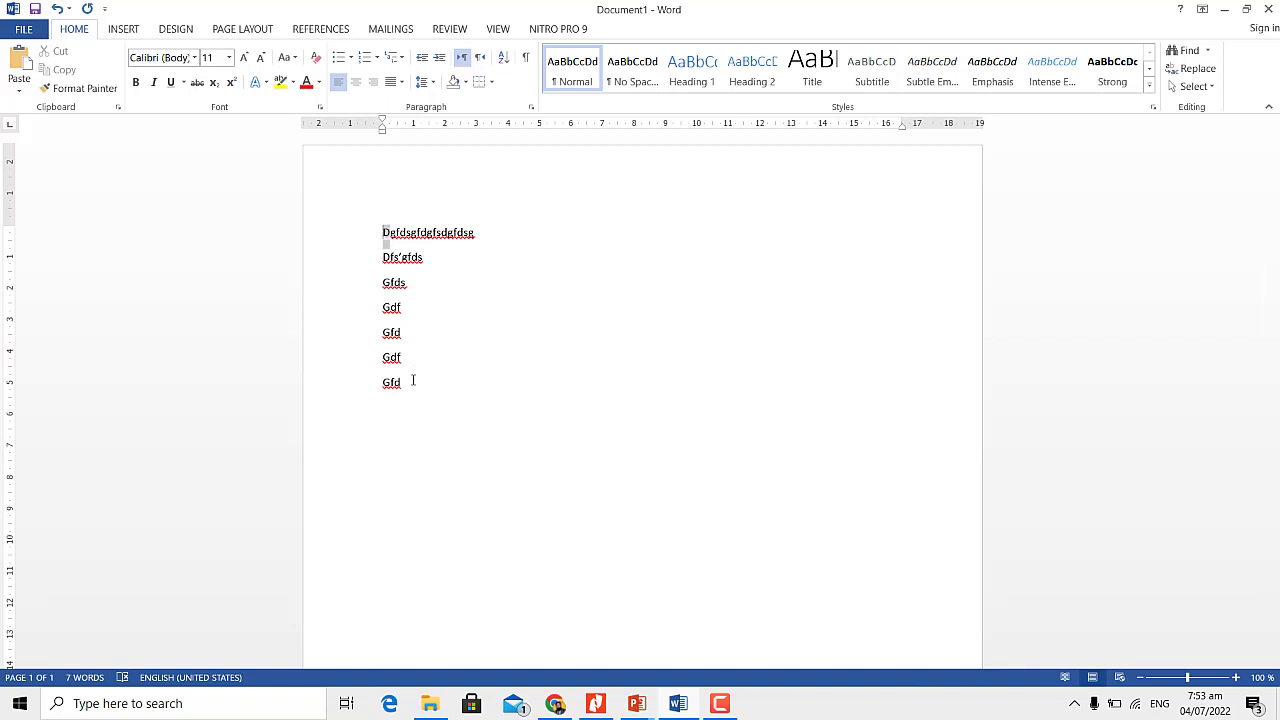
Paste a copy of the seven placeholder lines below the originals after a blank line
key("shift+Down")
key("shift+Down")
key("shift+Down")
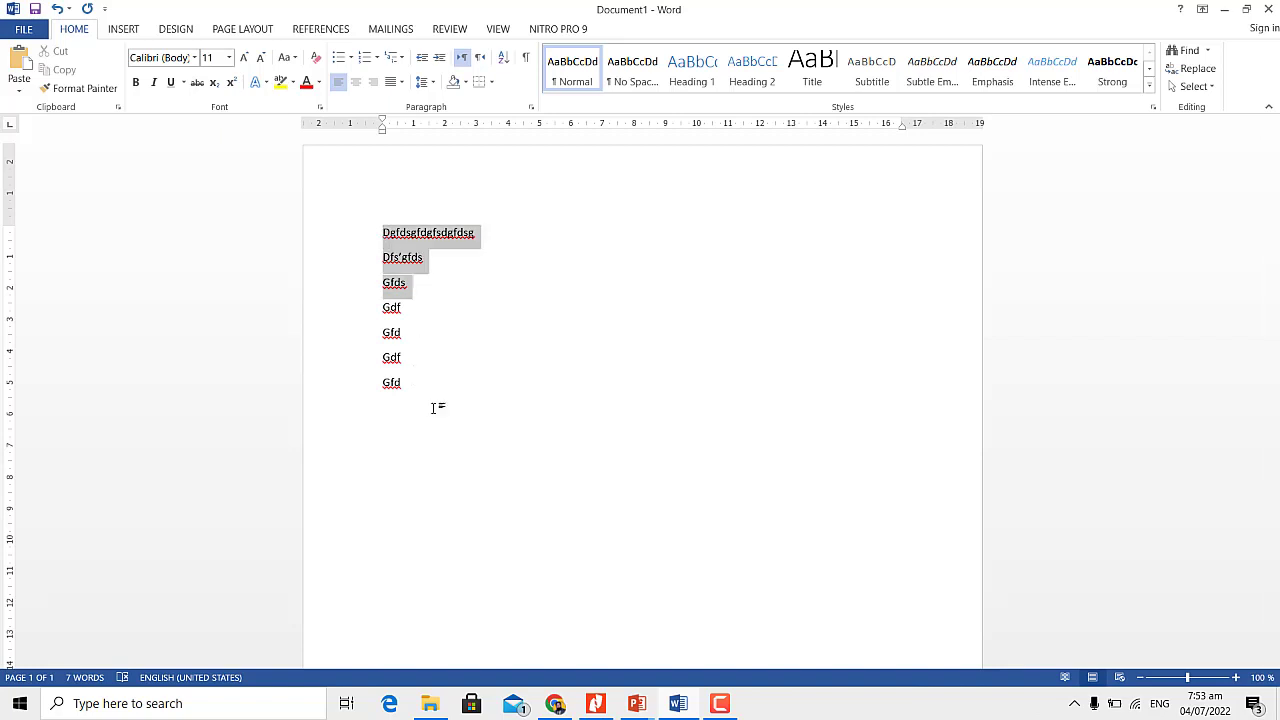
left_click(433, 408, "shift")
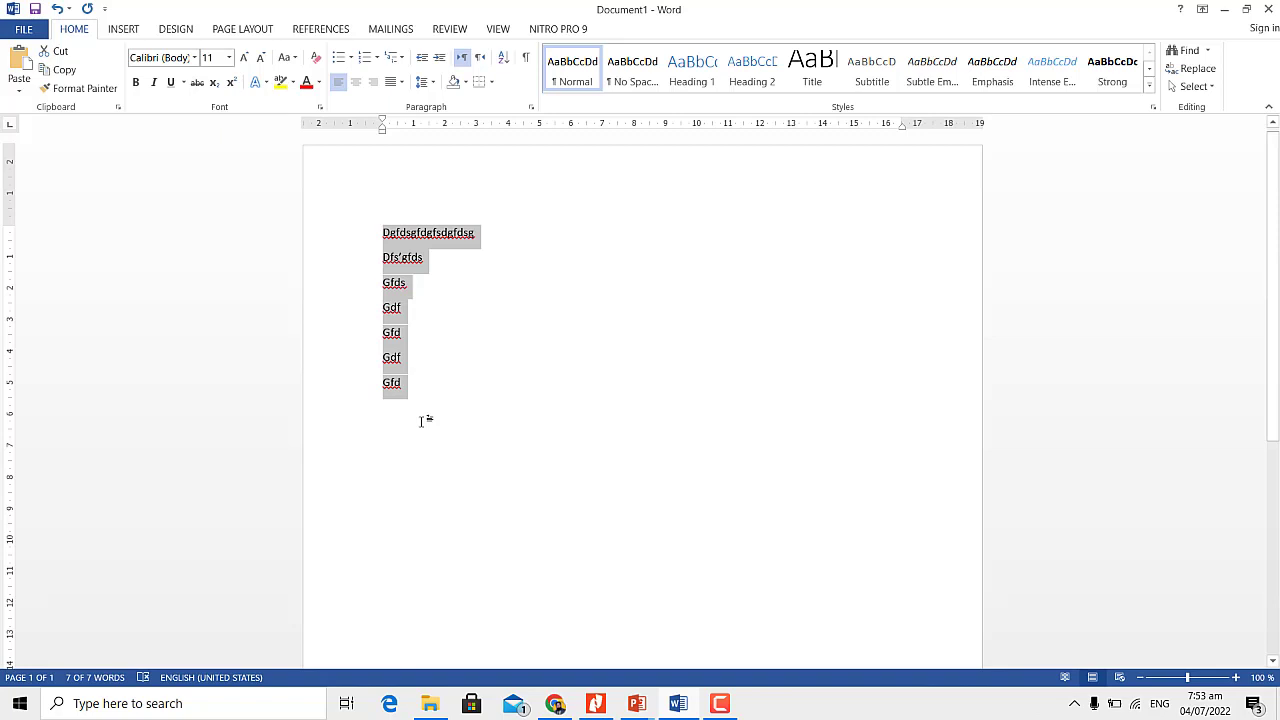
left_click(421, 420)
key("Return")
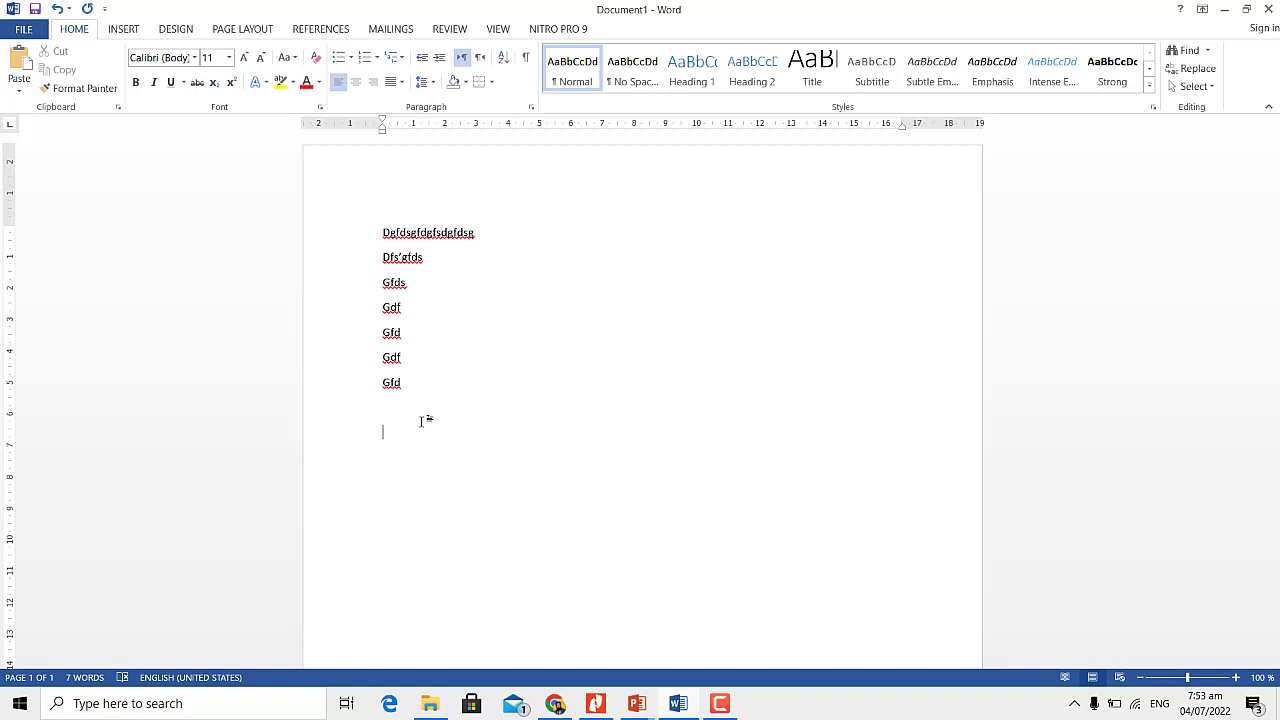
type("Dgfdsgfdgfsdgfdsg Dfs’gfds Gfds Gdf Gfd Gdf Gfd")
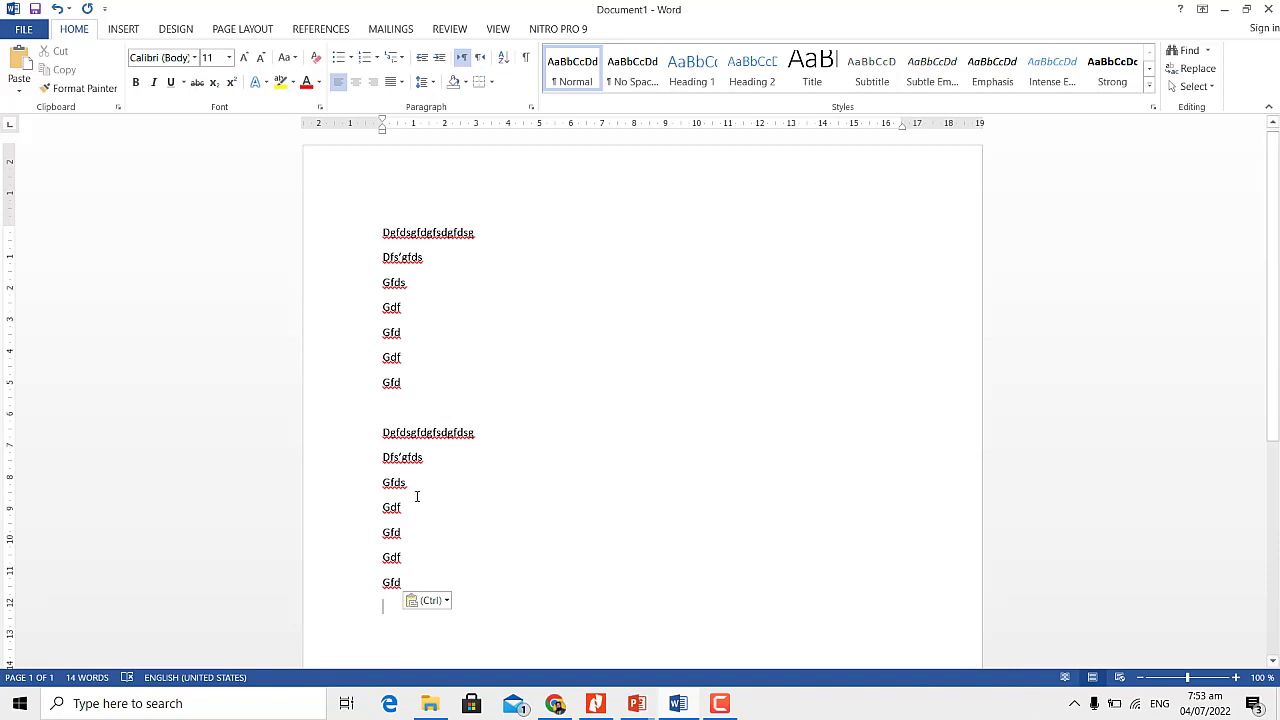
key("Return")
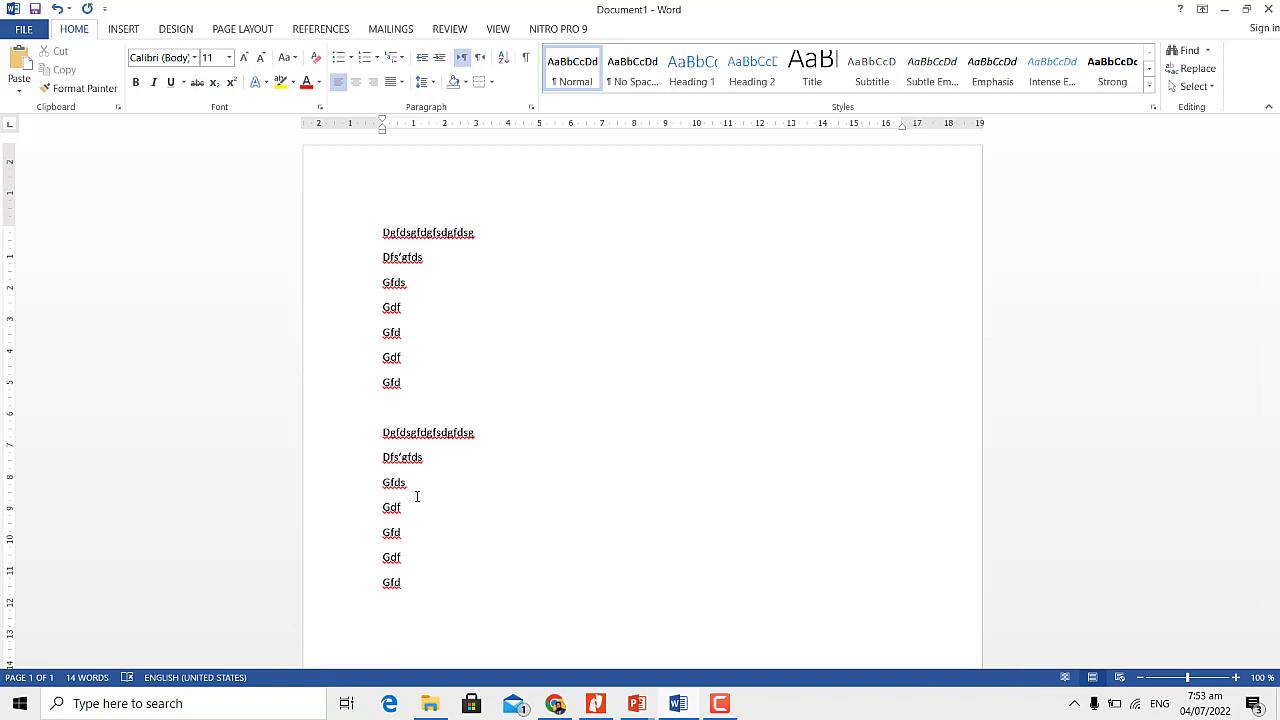
right_click(393, 633)
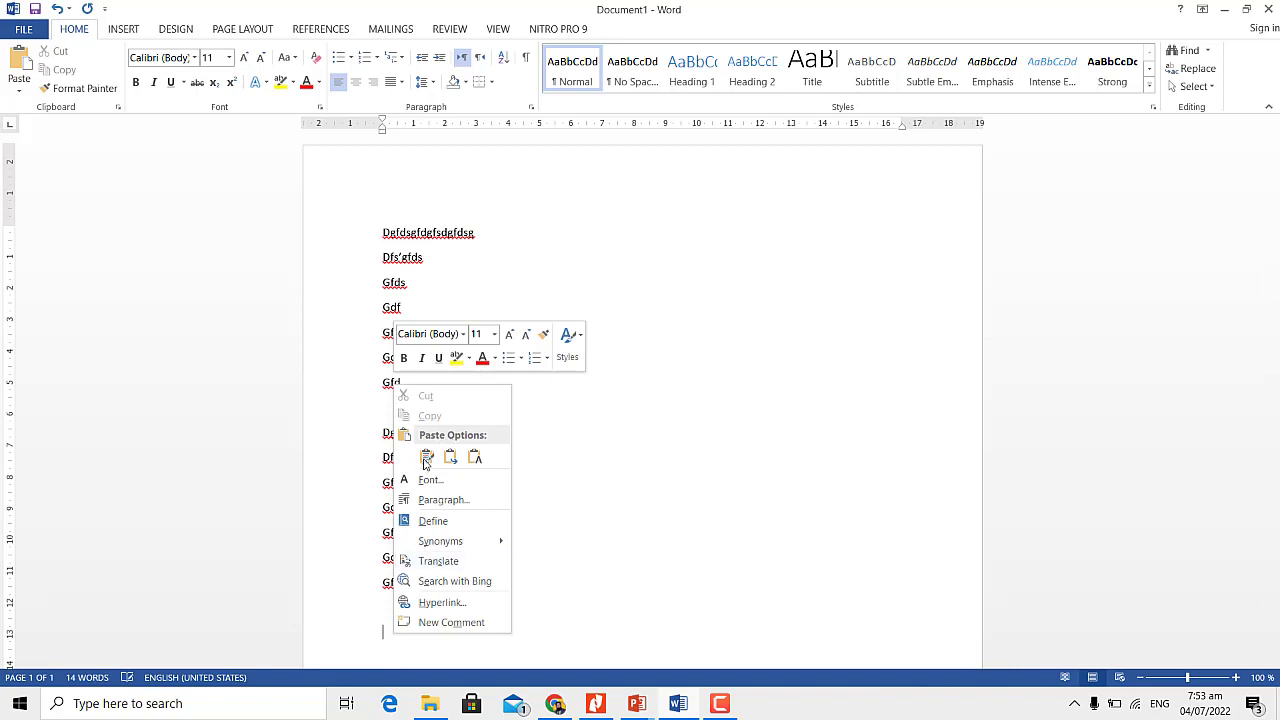
left_click(426, 458)
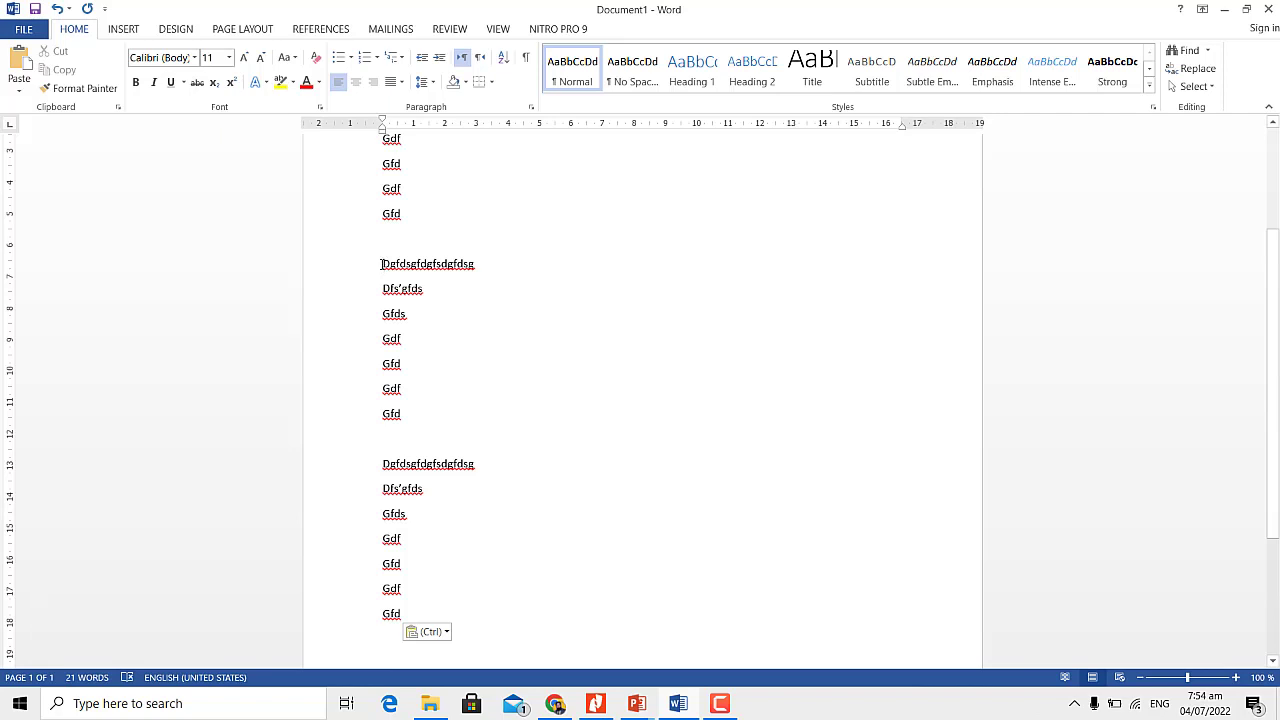
Select the upper seven-line block and cut it to the clipboard
key("shift+Down")
key("shift+Down")
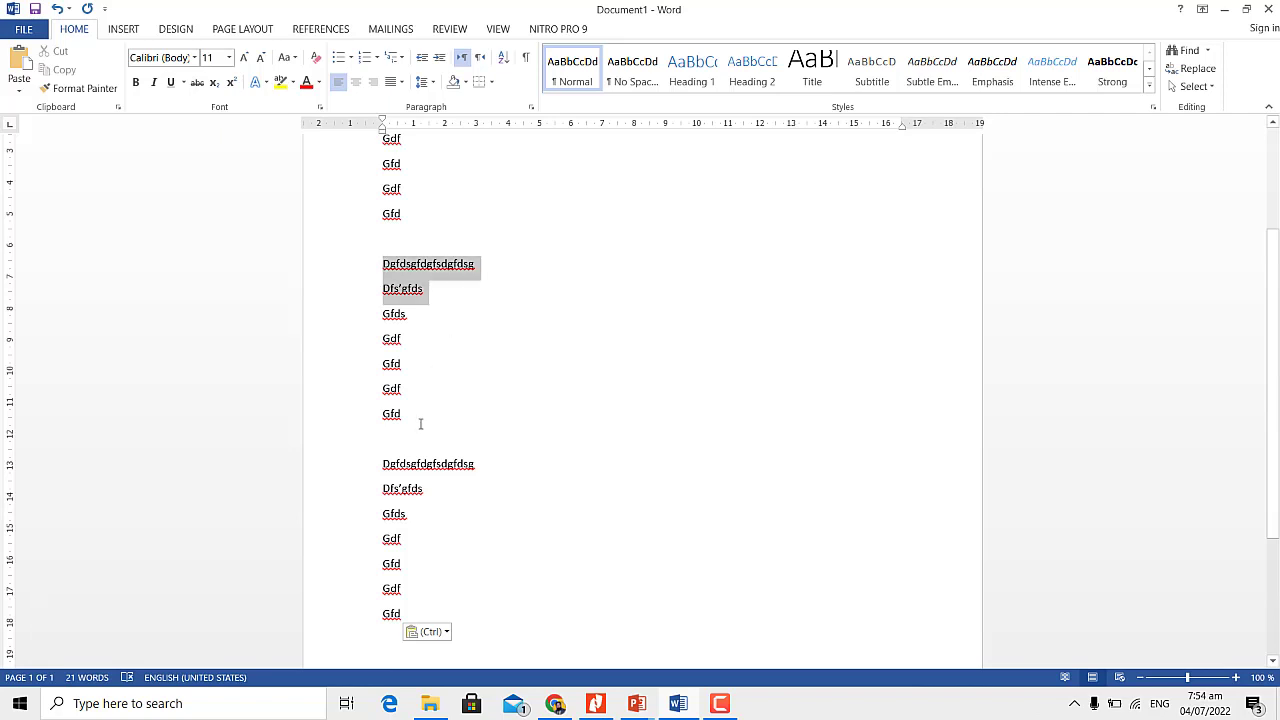
key("shift+Down")
key("shift+Down")
key("shift+Down")
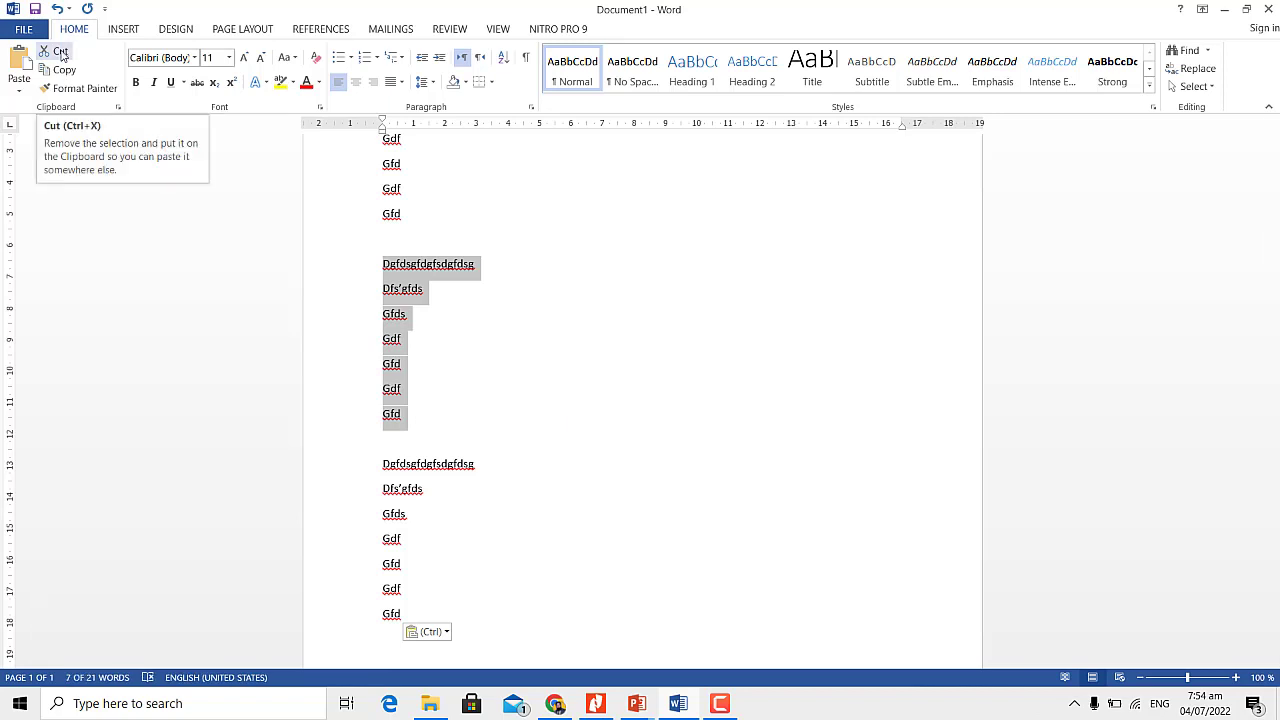
left_click(60, 54)
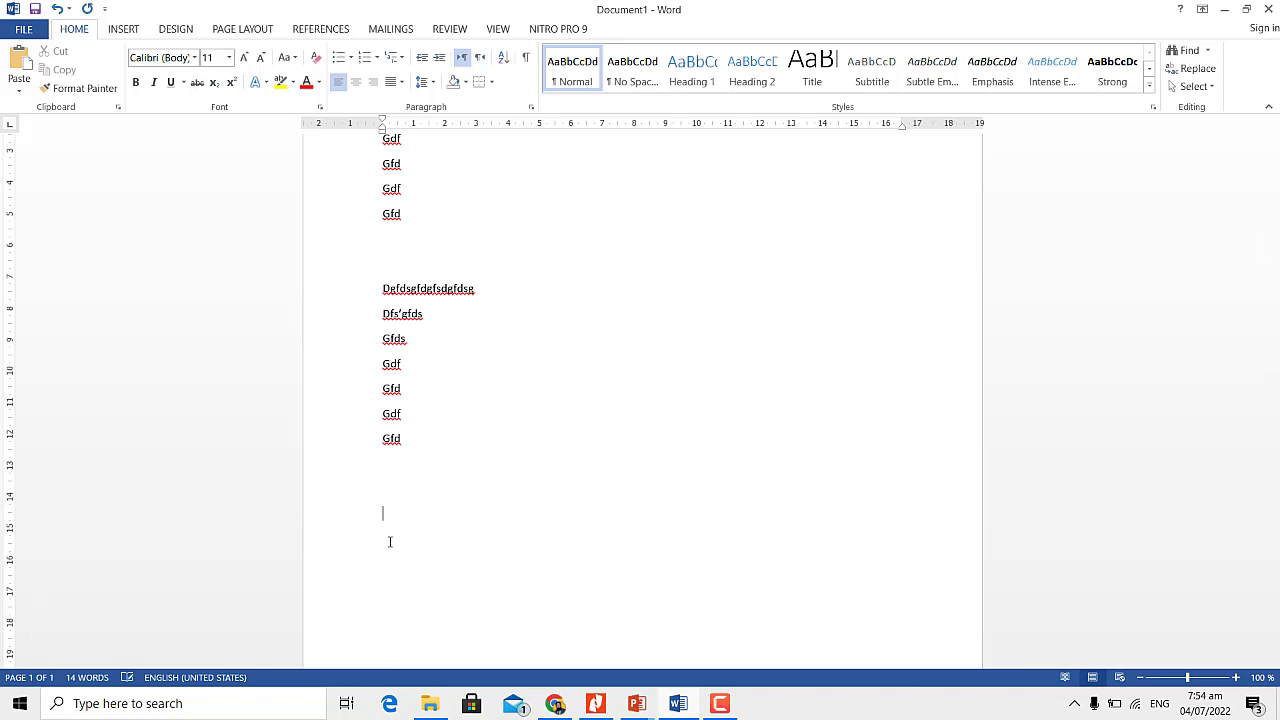
Paste the cut seven-line block back at the end of the document
type("Dgfdsgfdgfdsg Dfs’gfds Gfds Gdf Gfd Gdf Gfd")
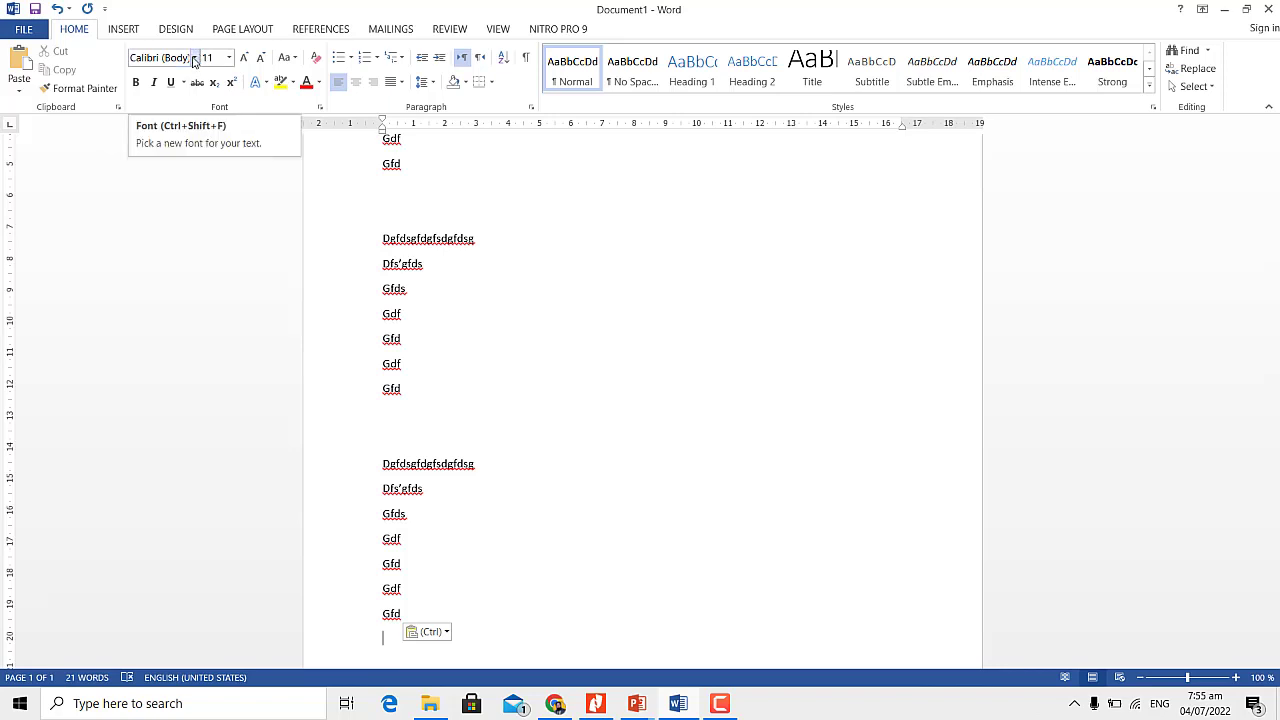
Select the upper block of seven lines and apply the Forte font
left_click(194, 60)
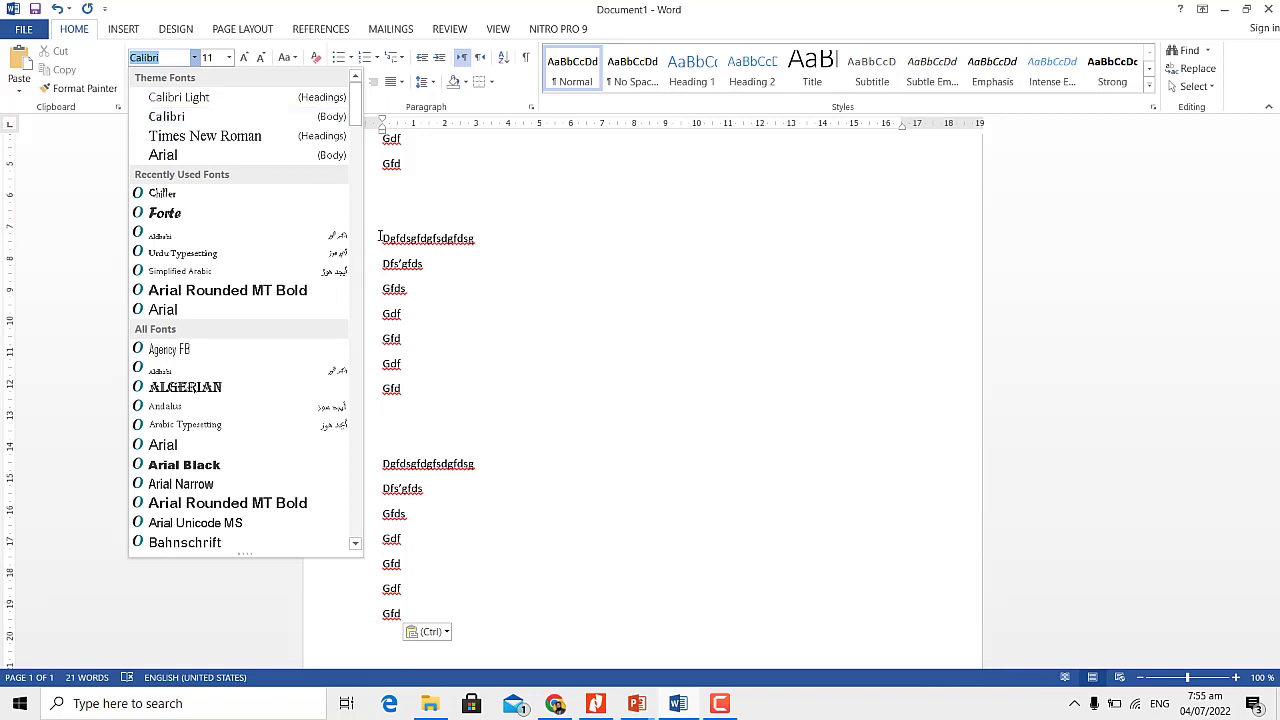
left_click(396, 363)
left_click_drag(400, 363, 383, 240)
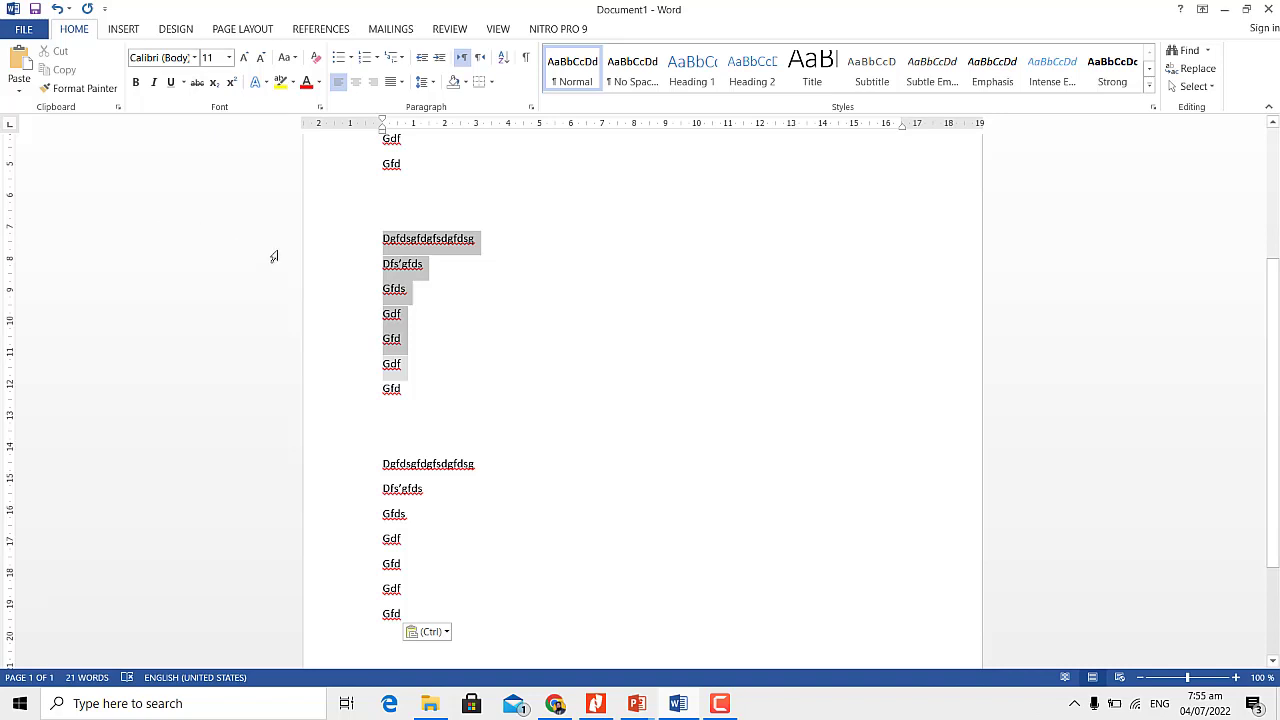
key("ctrl+shift+f")
key("alt+Down")
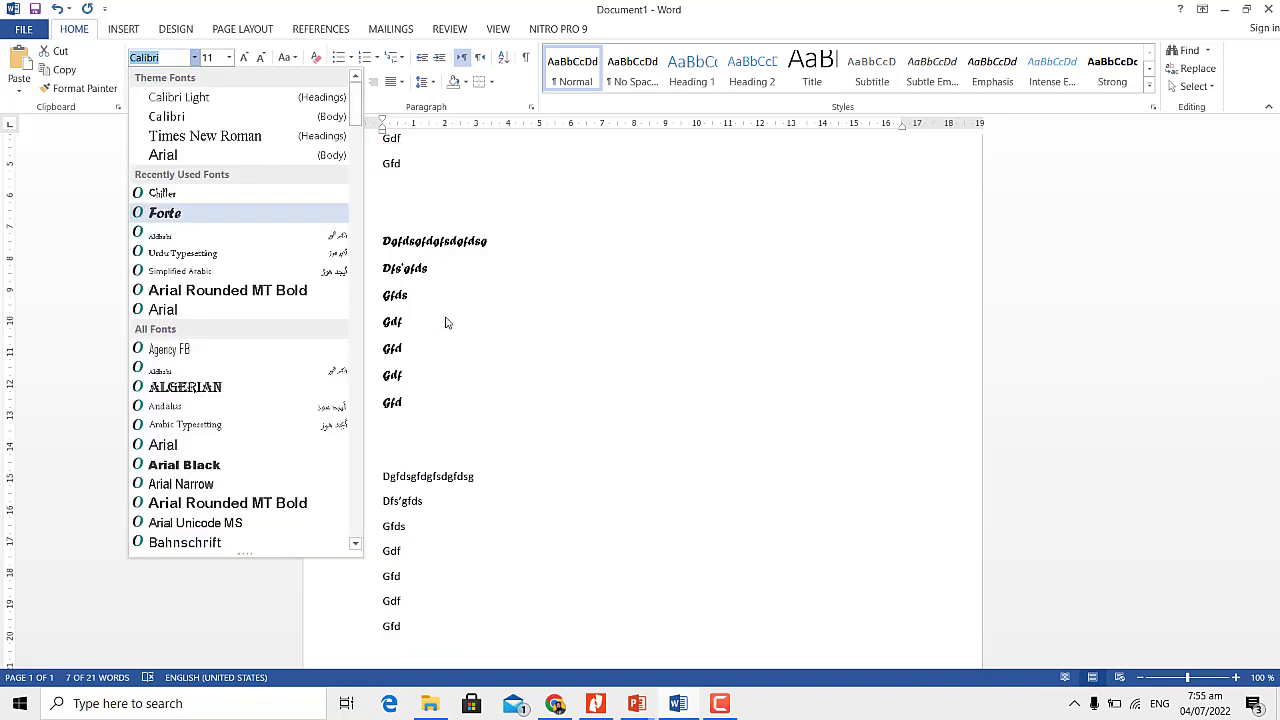
key("Return")
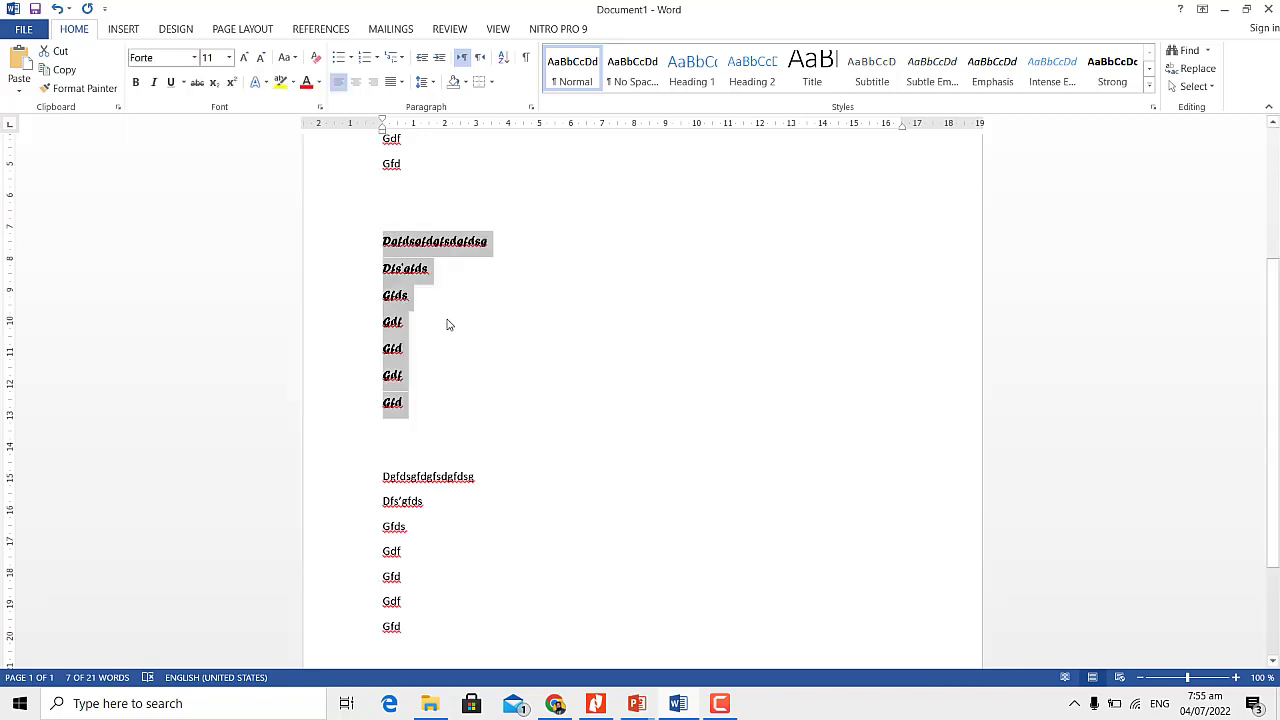
left_click(448, 324)
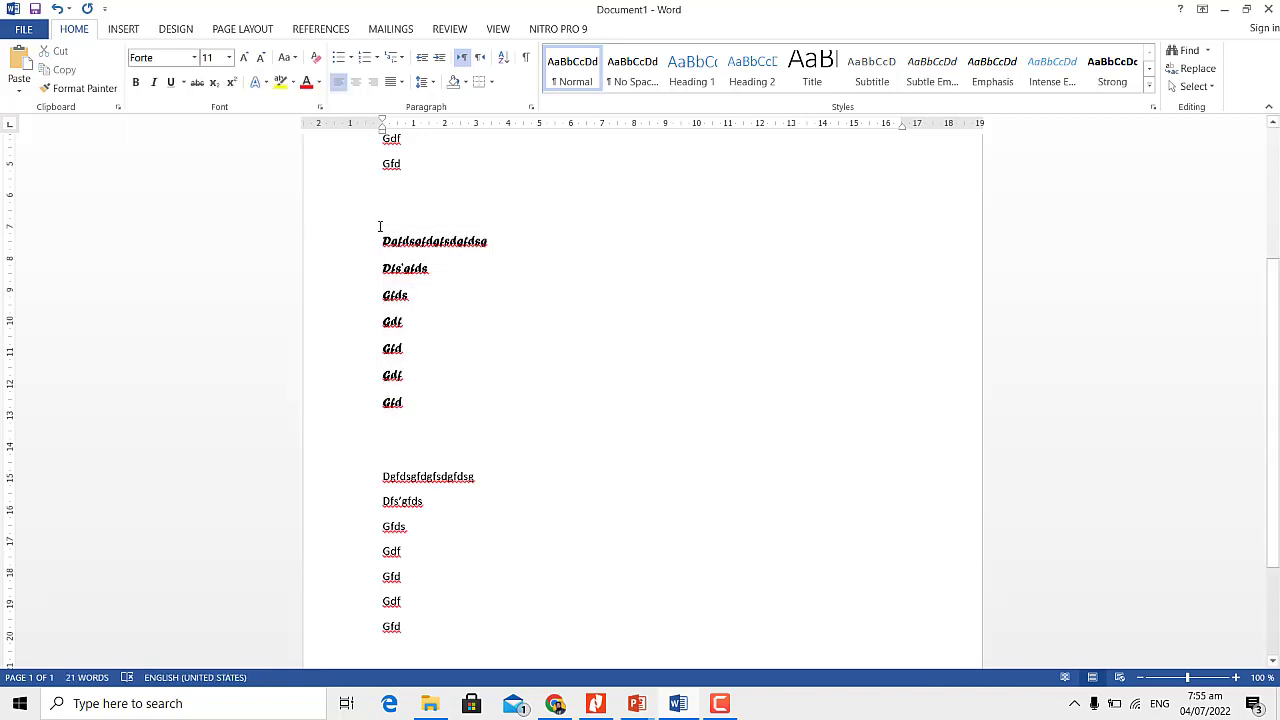
key("alt+h")
Size the Forte lines to 20 pt with bold and underline, removing the italic
key("f")
key("s")
left_click(209, 205)
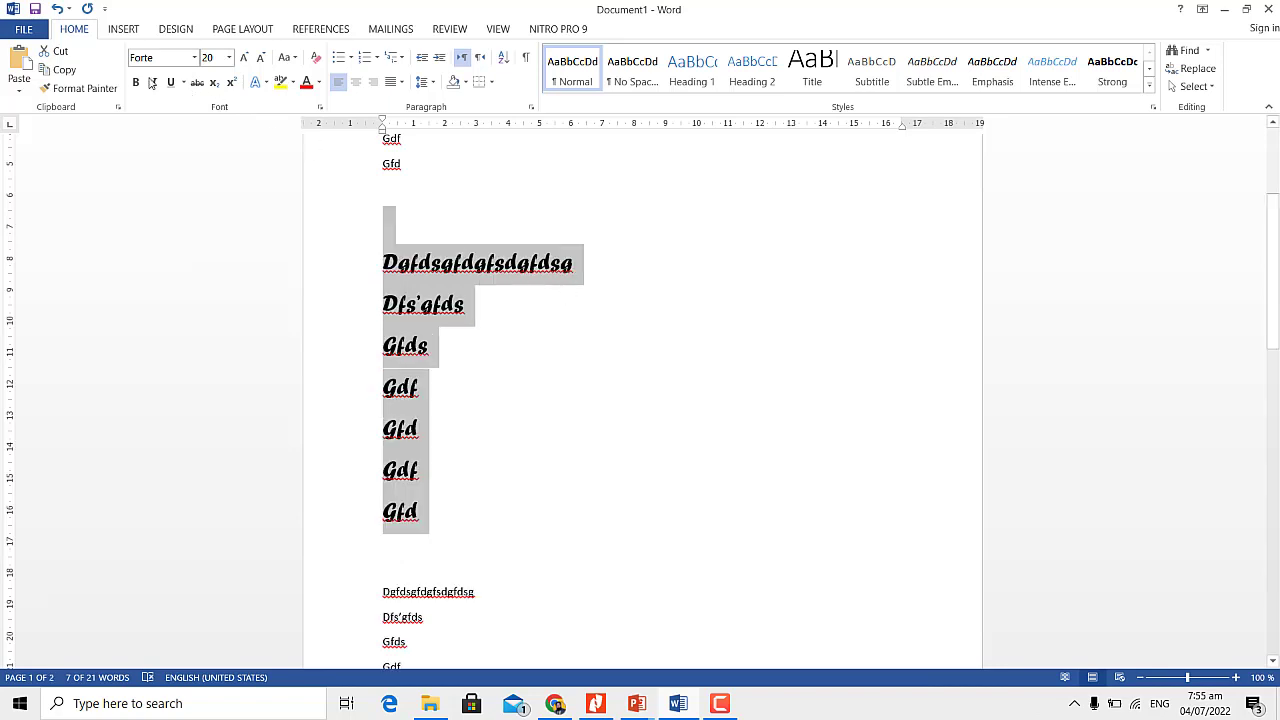
left_click(137, 84)
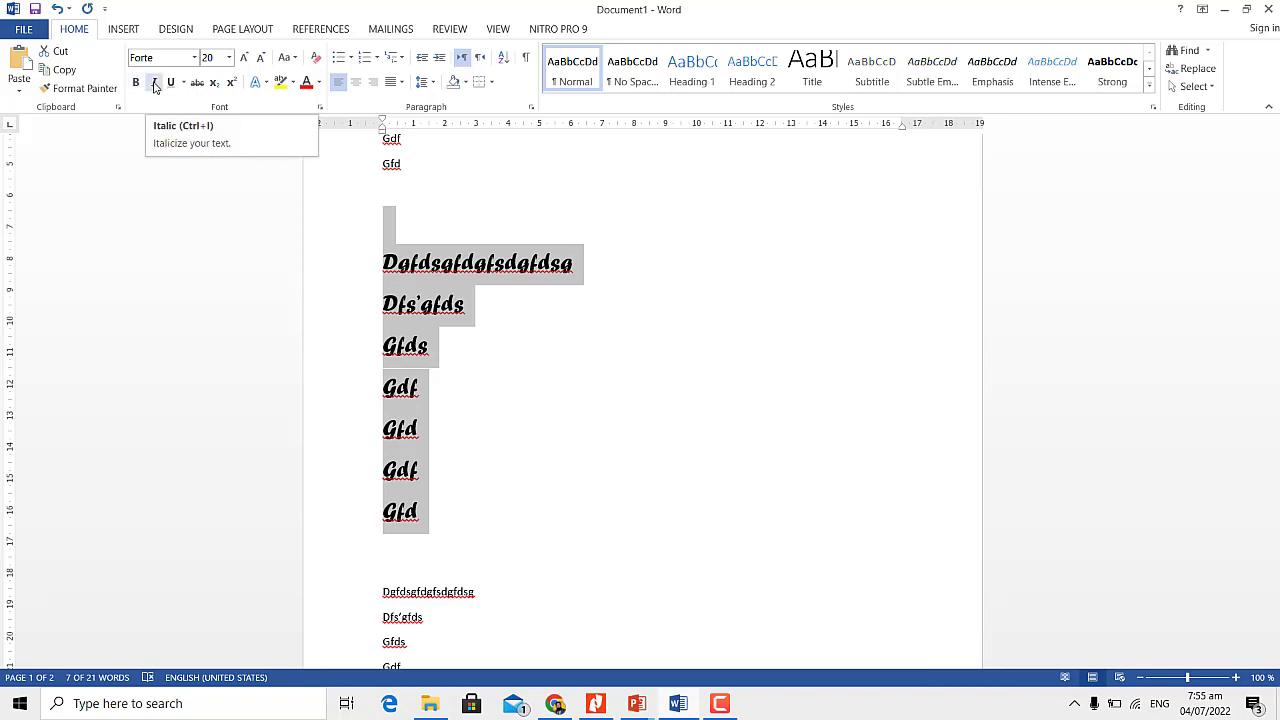
left_click(155, 84)
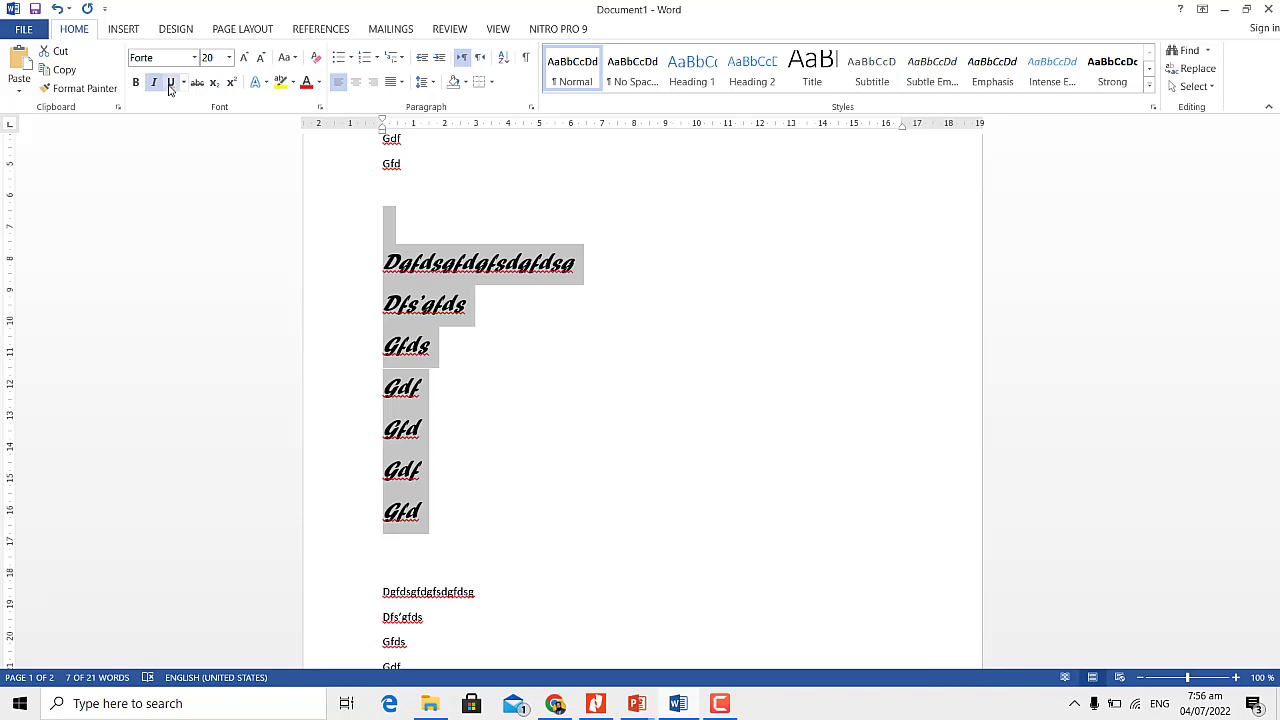
left_click(170, 84)
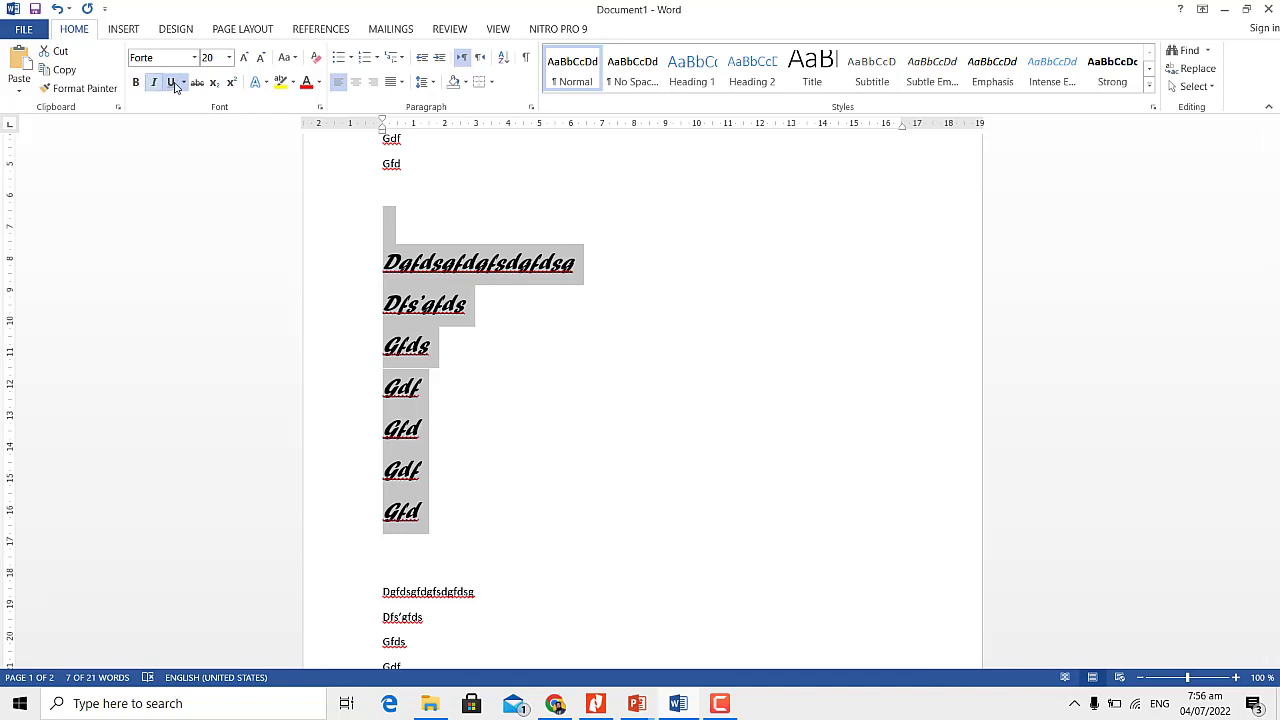
key("ctrl+i")
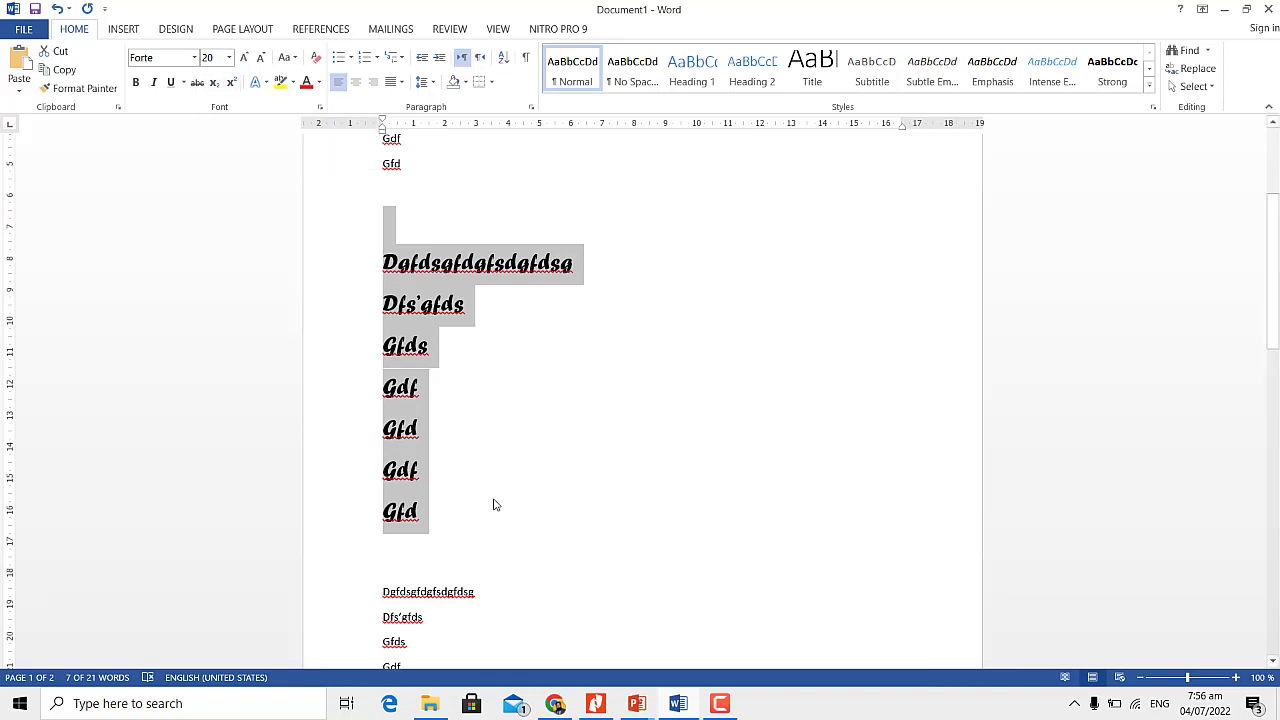
Add an 'X2' line below the Forte block, trying superscript on the 2 then undoing it
left_click(465, 511)
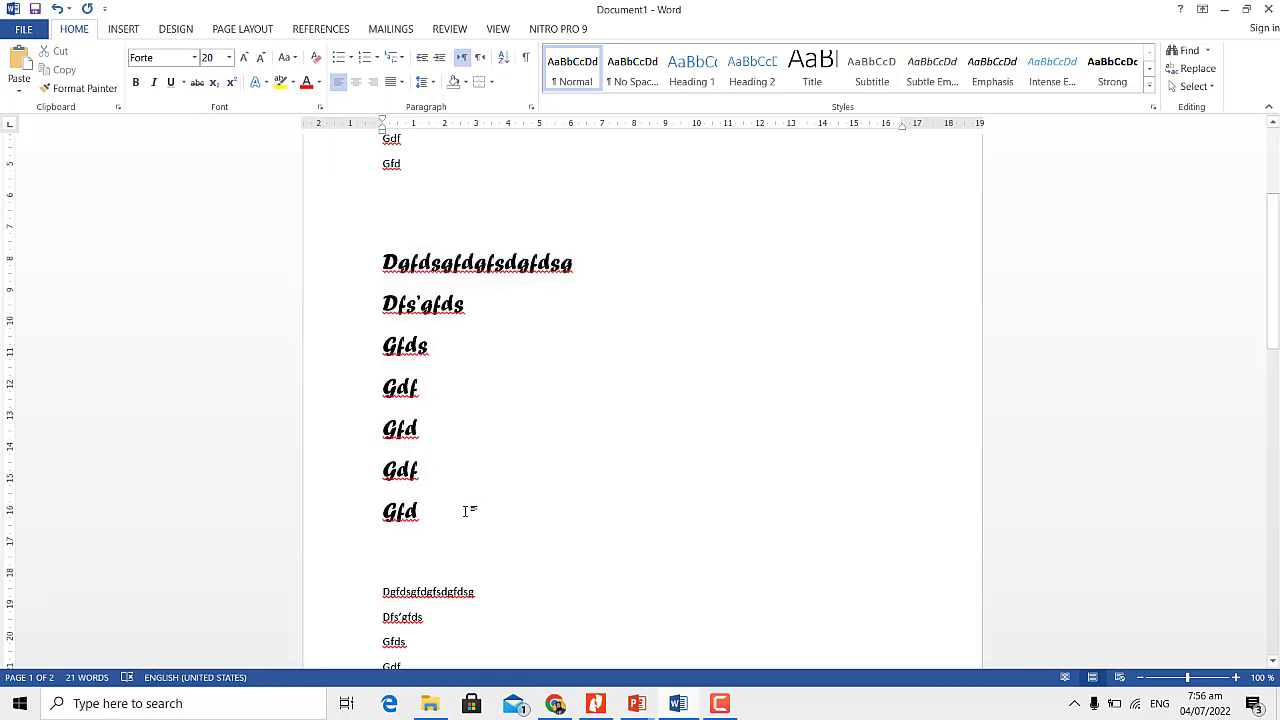
key("Return")
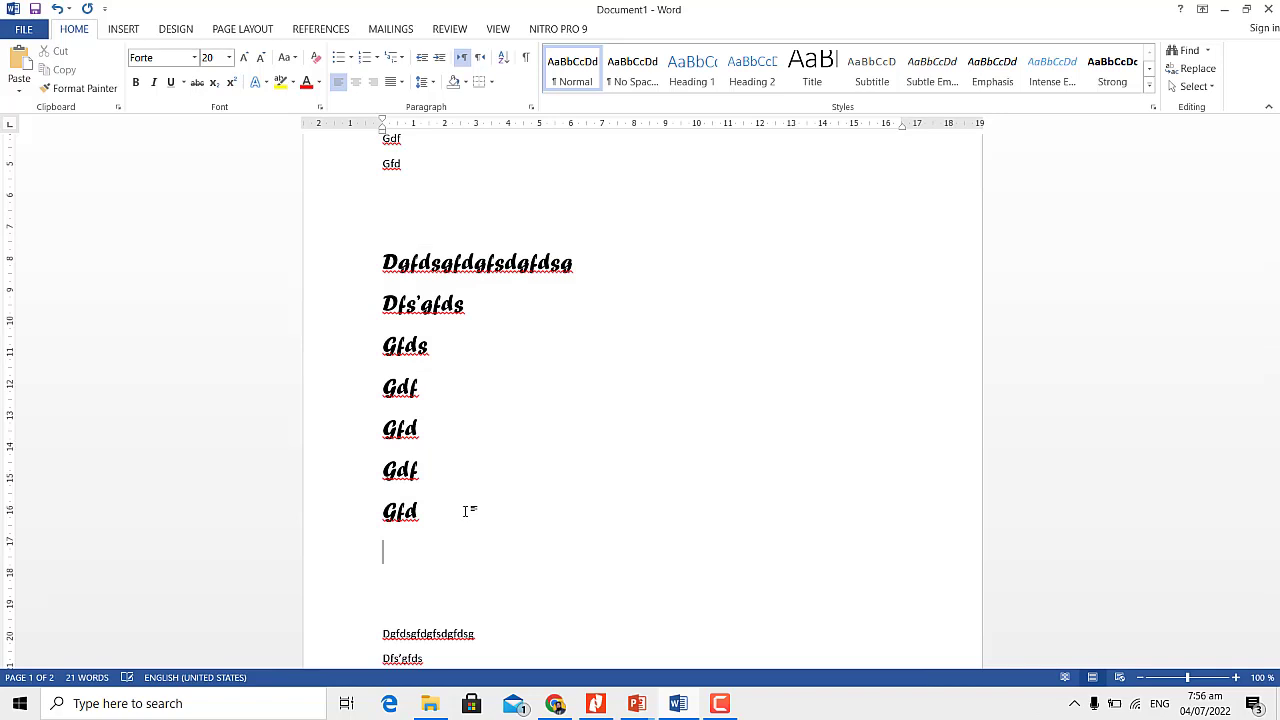
type("x")
key("BackSpace")
type("X2")
key("shift+Left")
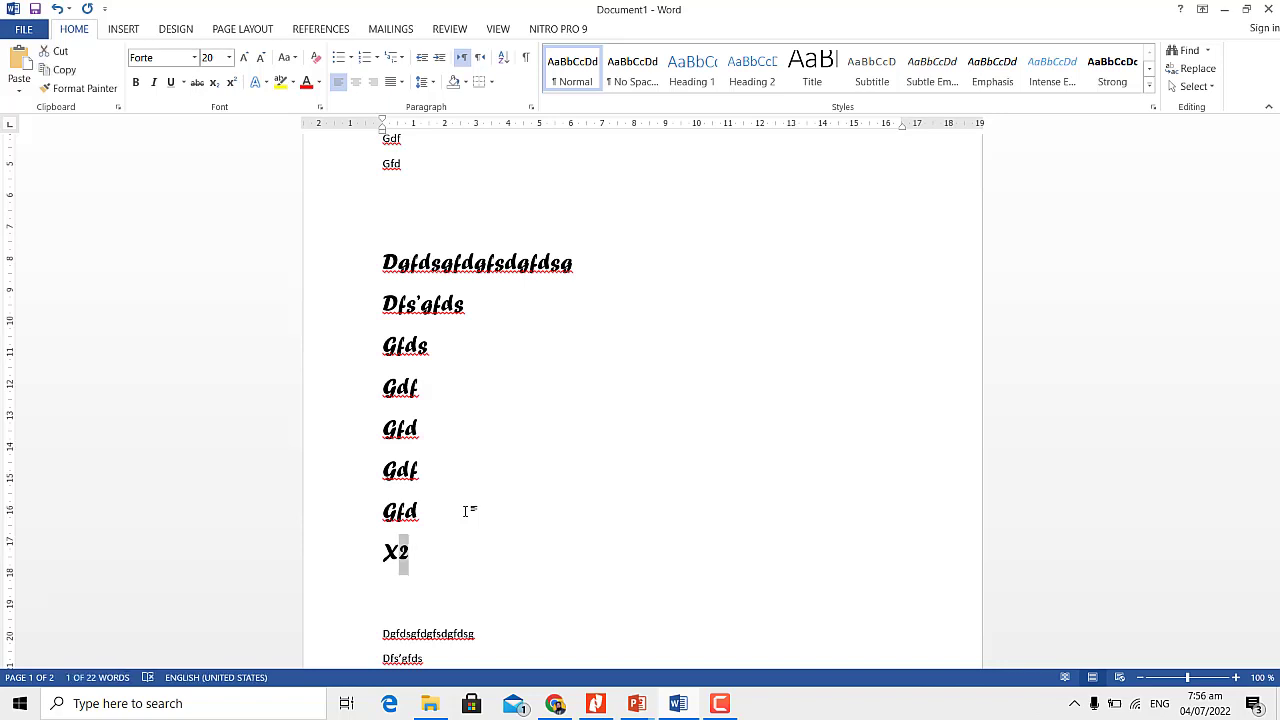
left_click(231, 83)
left_click(419, 566)
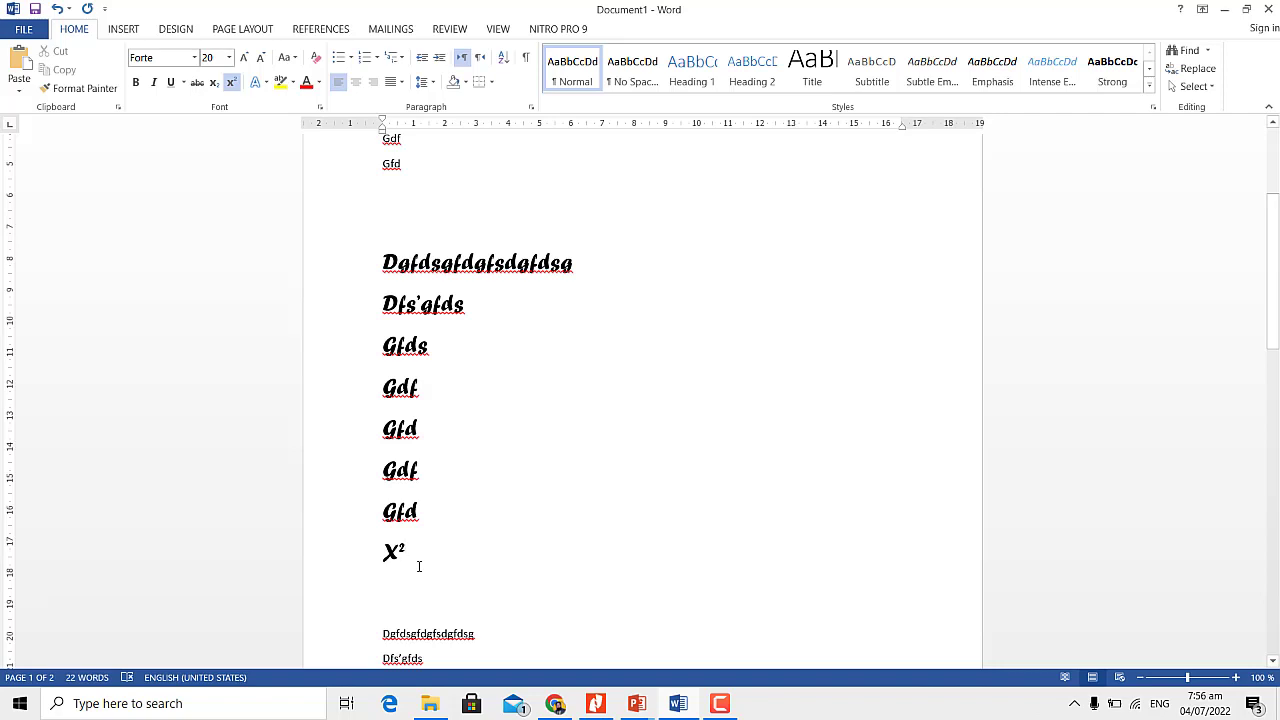
key("ctrl+z")
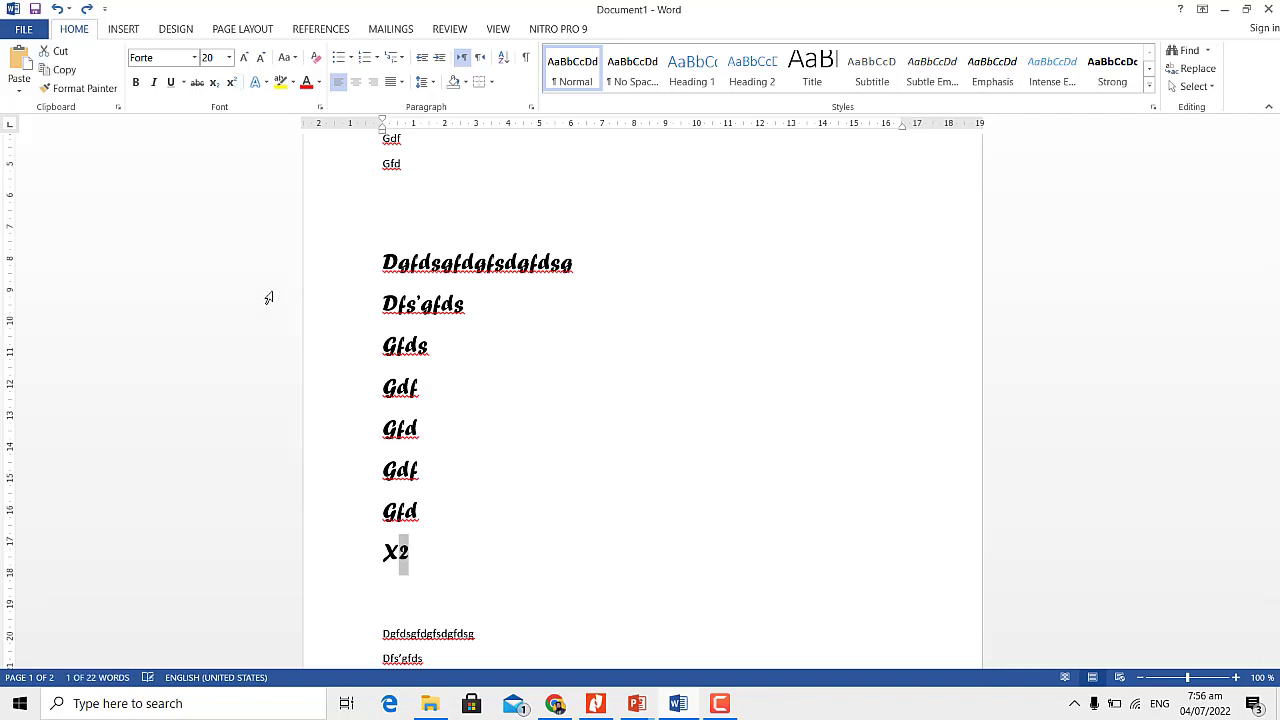
Set the 2 in 'X2' as a subscript
left_click(215, 88)
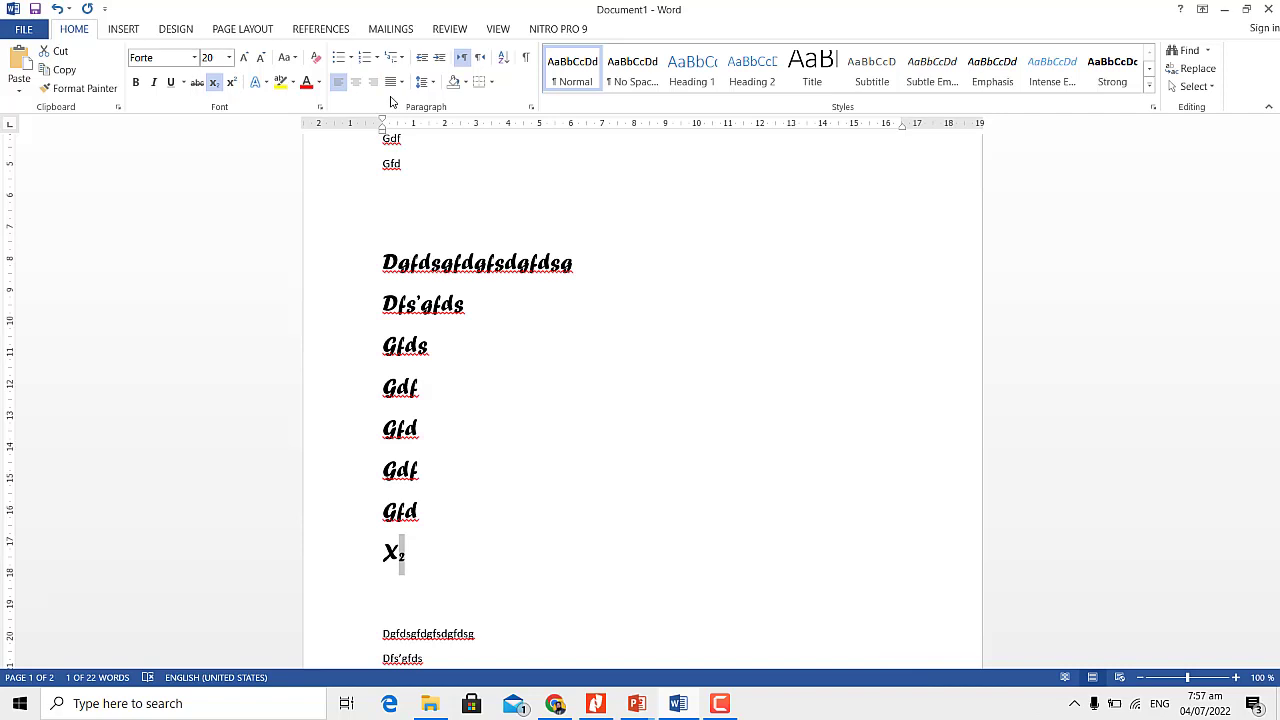
left_click(602, 273)
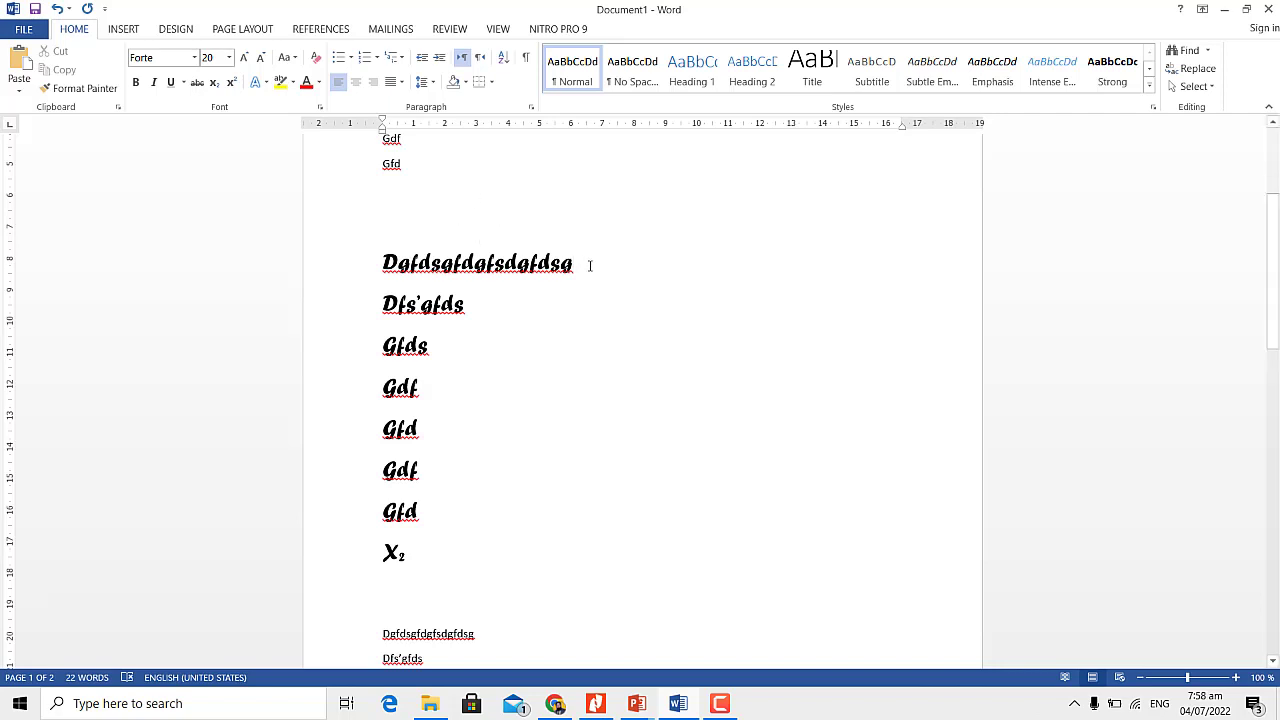
Extend the Forte paragraph with more words, then add lines 'fds' and 'Fdsgds gdsf fg…'
type("ddsfds fdfdsfdsfds")
key("Return")
type("fds")
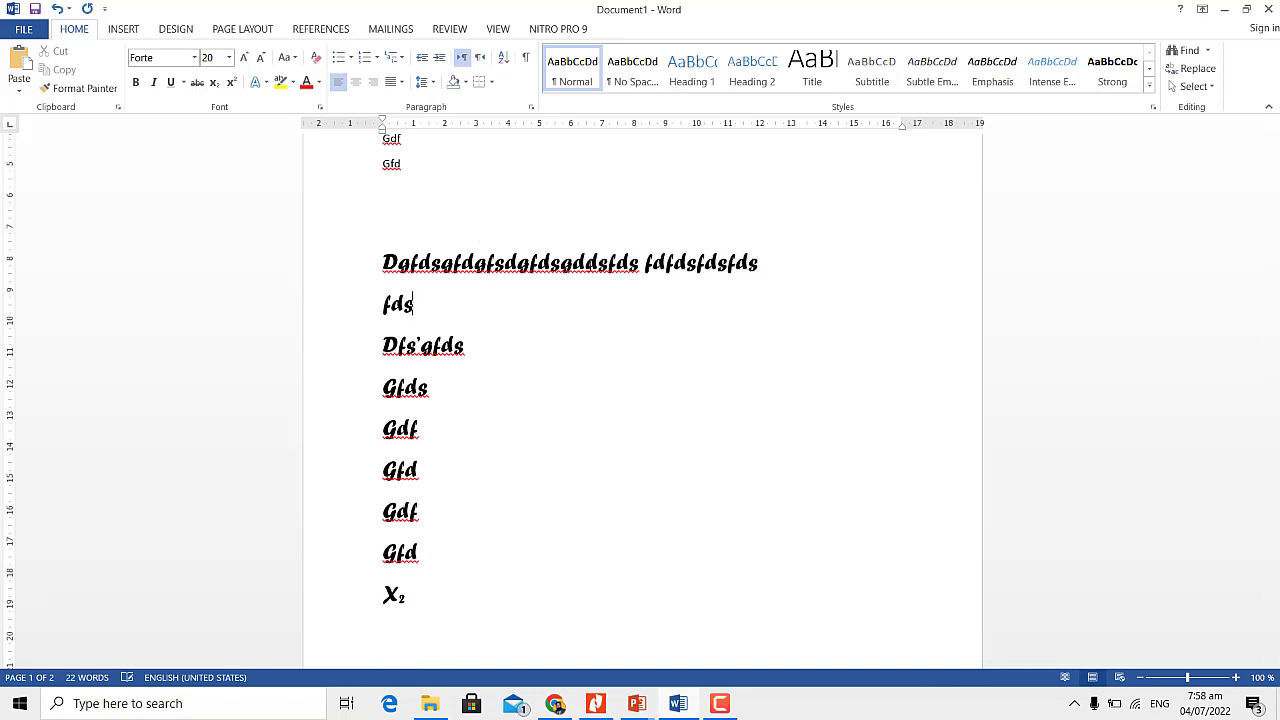
key("Return")
type("Fdsgds gdsf fg fgdfgfdg df")
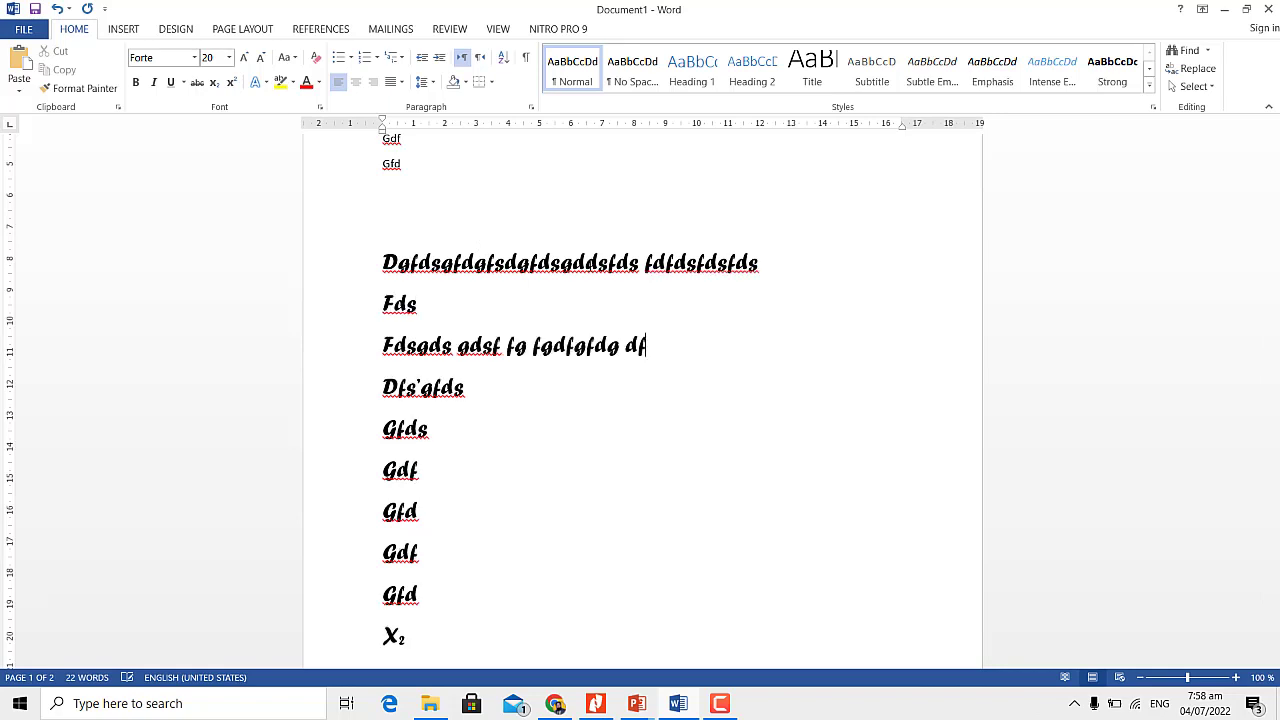
type("g fdgdf ggf gfd gdf gdf gfd ")
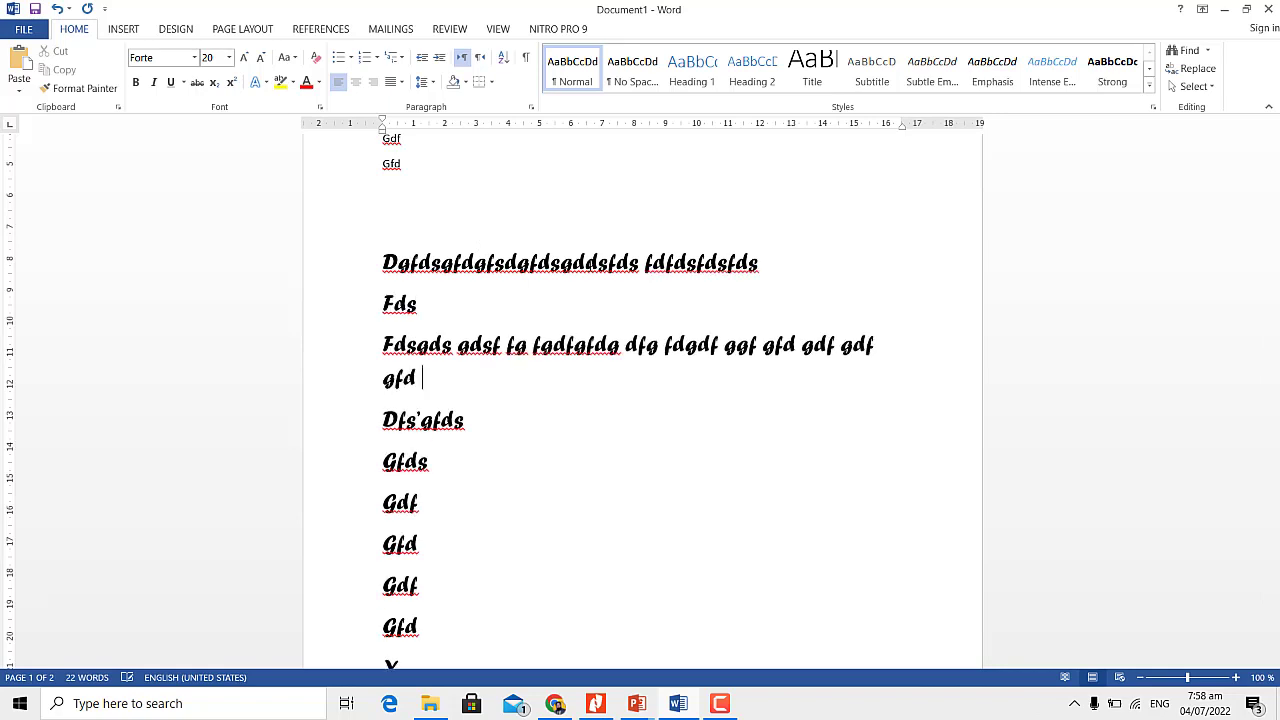
type("g fdg fdg df g dfg fdg dfg df gfd gfd g dfg fdg df")
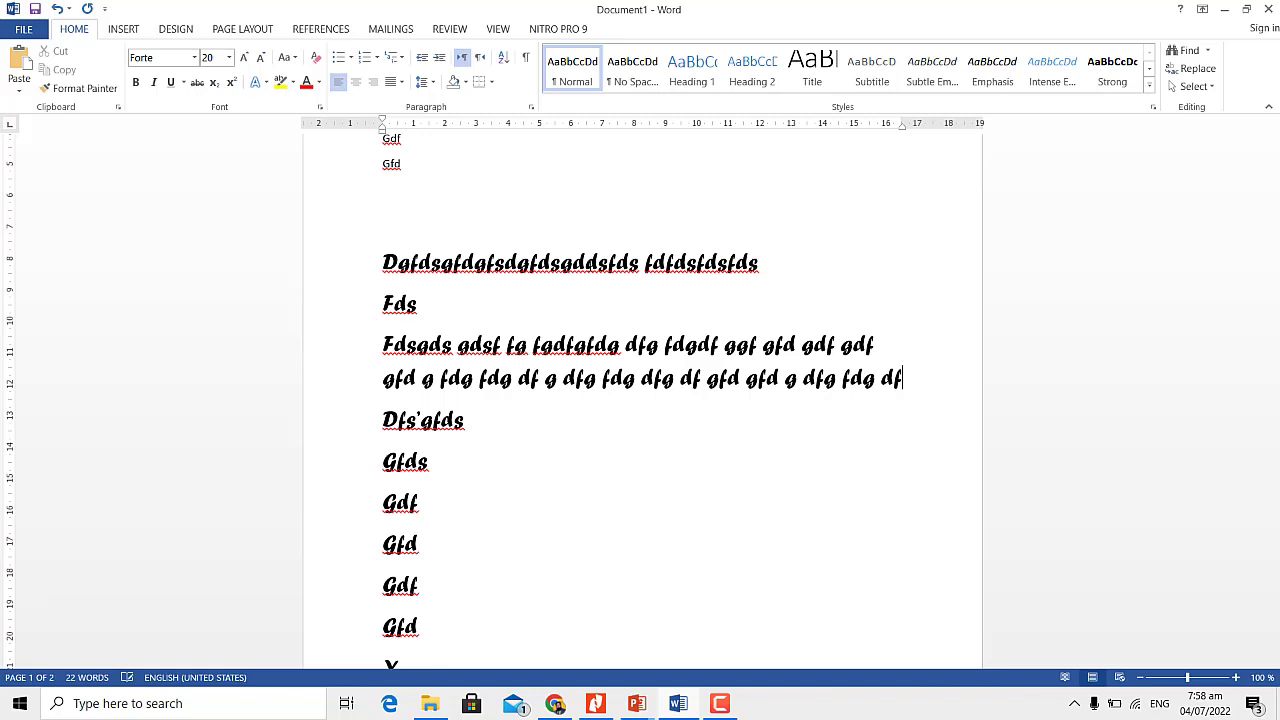
type("g fd gdf g dfg df gdf gdf g fdg df ")
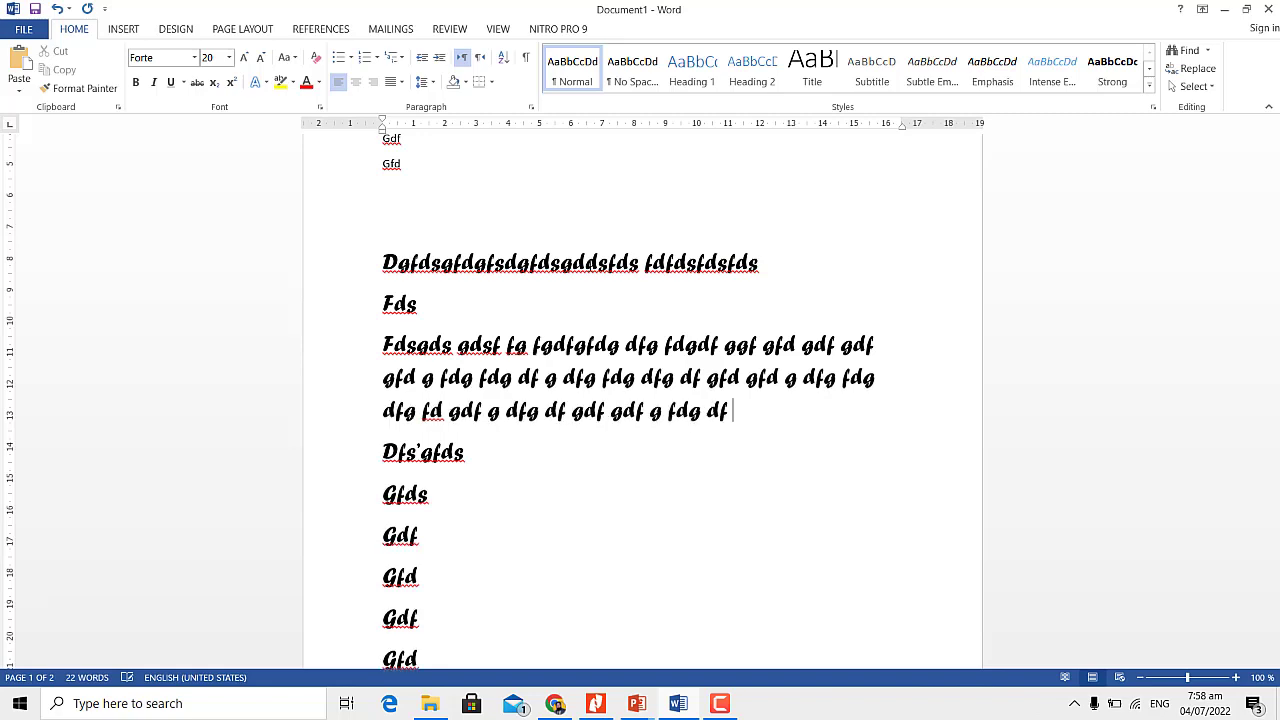
type("gfd gdf g df gfd g dfg dfg df gfd gfd g fd gfd g dfg df")
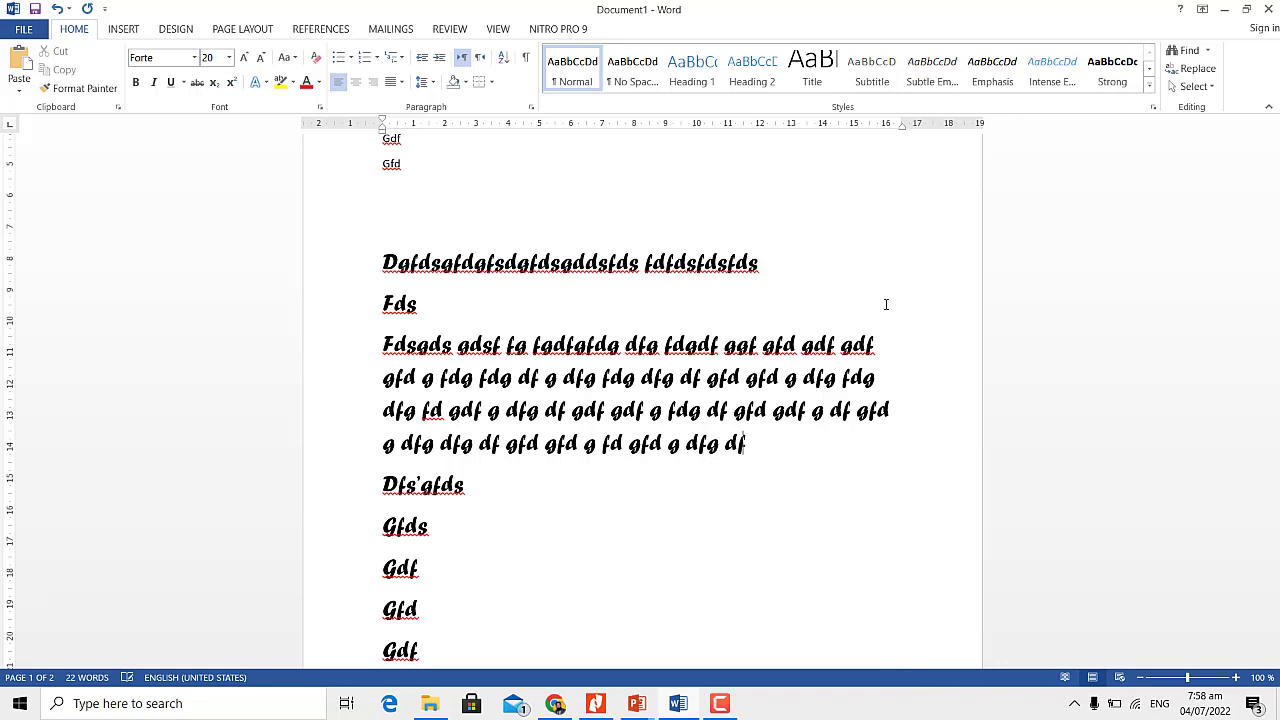
type(" g dfg fd g dfg dfg")
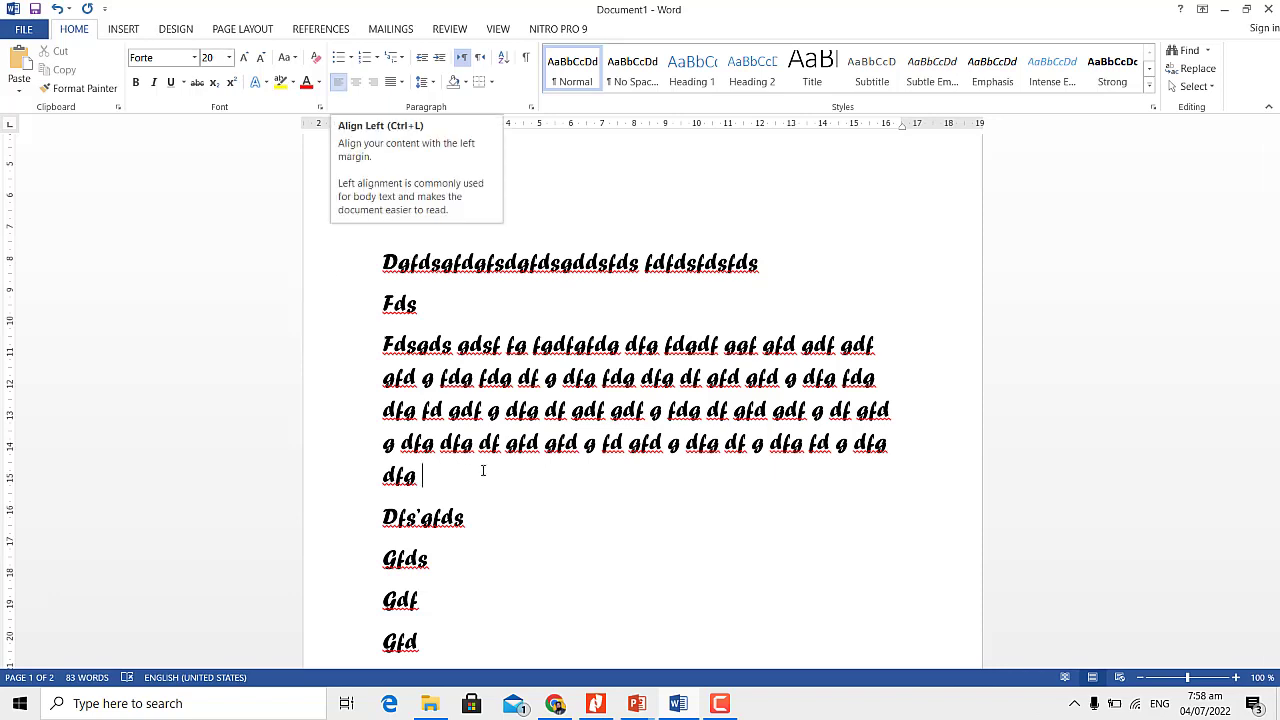
Justify the Forte paragraph beginning 'Fdsgds gdsf fg' between both margins
triple_click(510, 488)
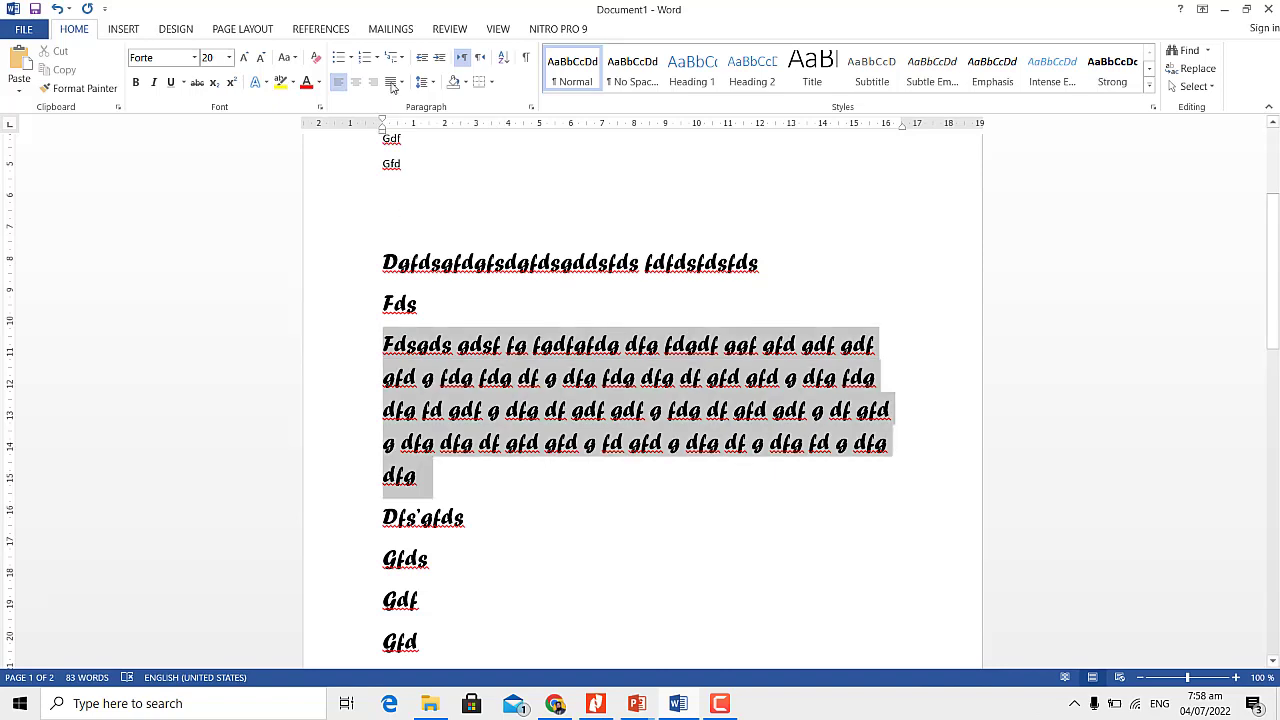
left_click(400, 84)
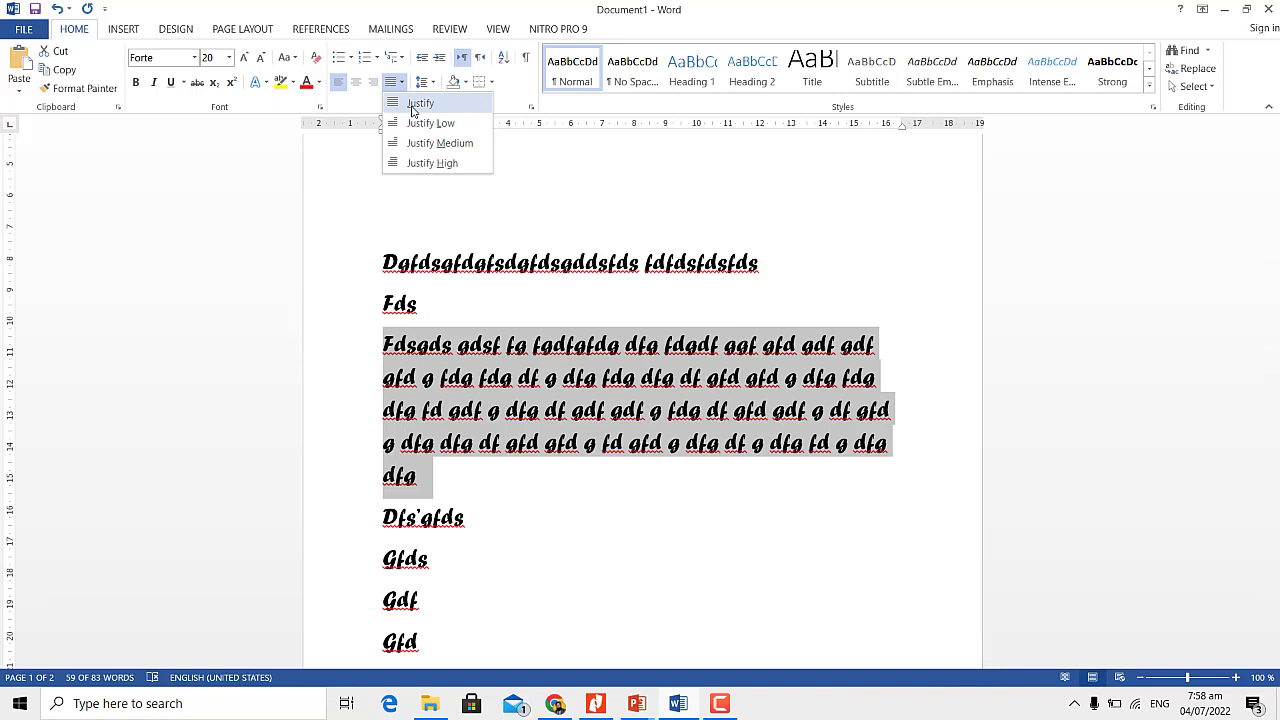
left_click(418, 104)
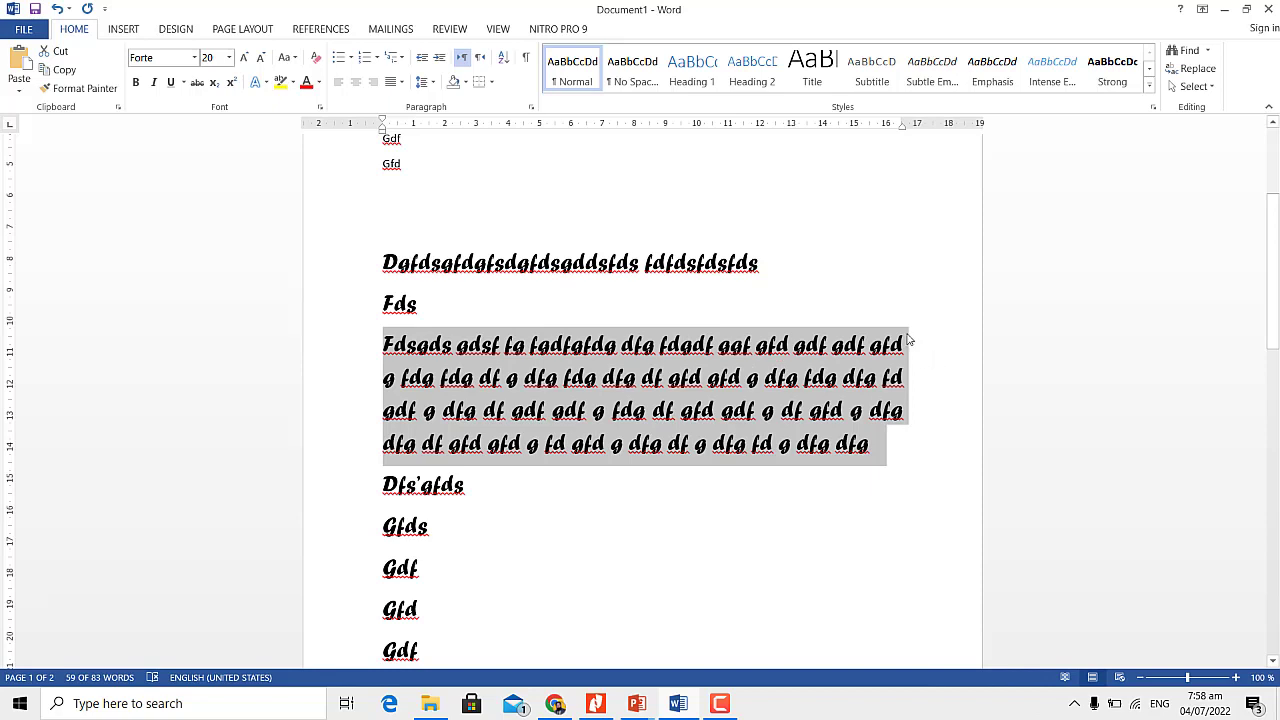
left_click(384, 377)
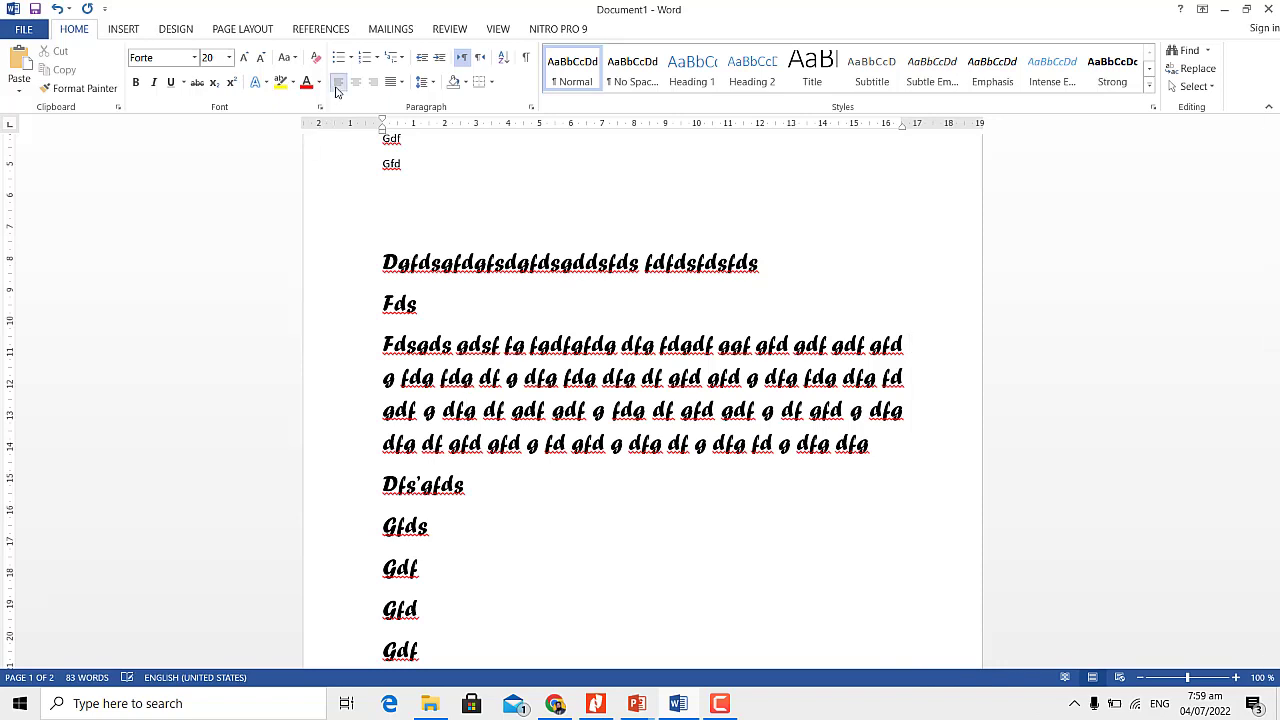
Try left and centre alignment on the long paragraph, settling on right alignment
left_click(337, 88)
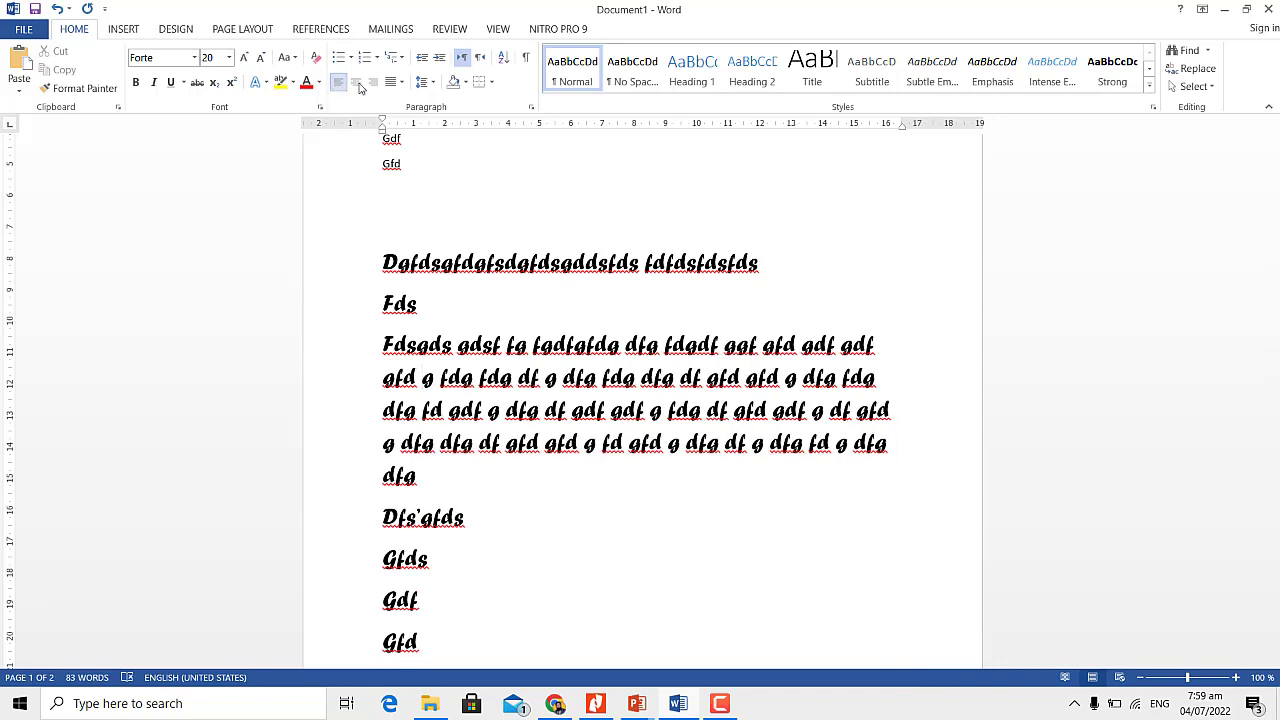
left_click(358, 84)
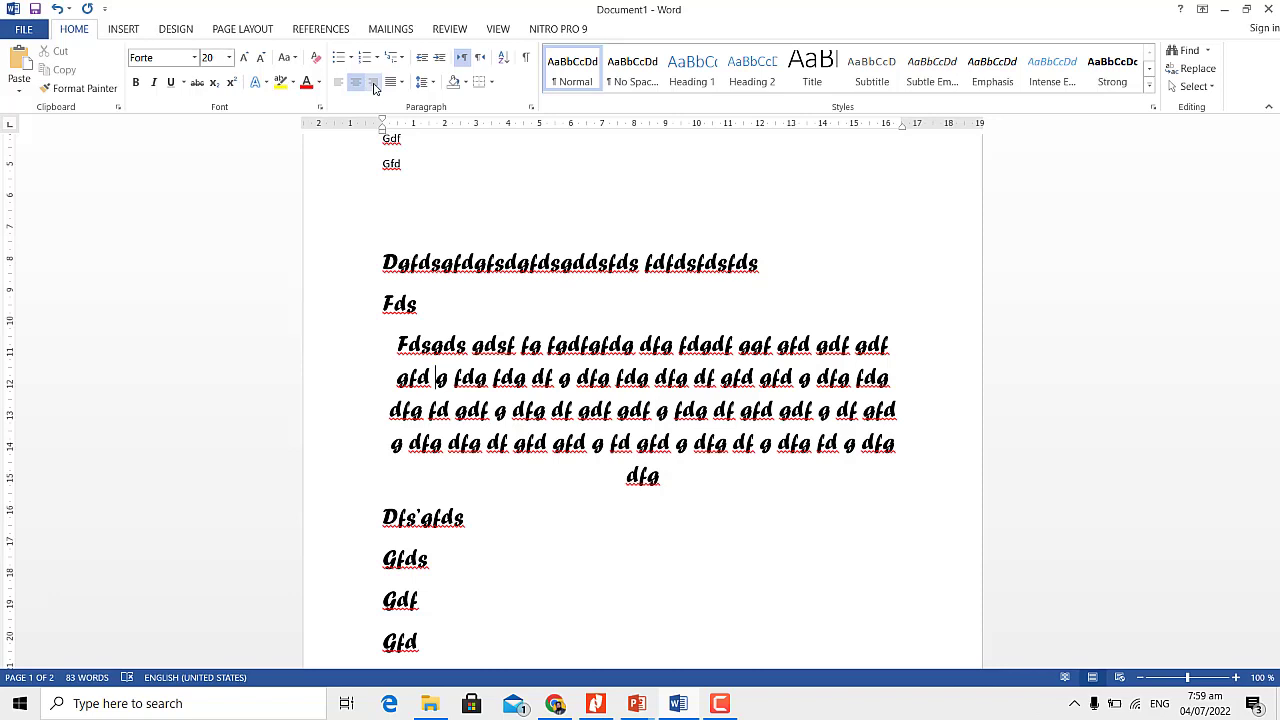
left_click(373, 84)
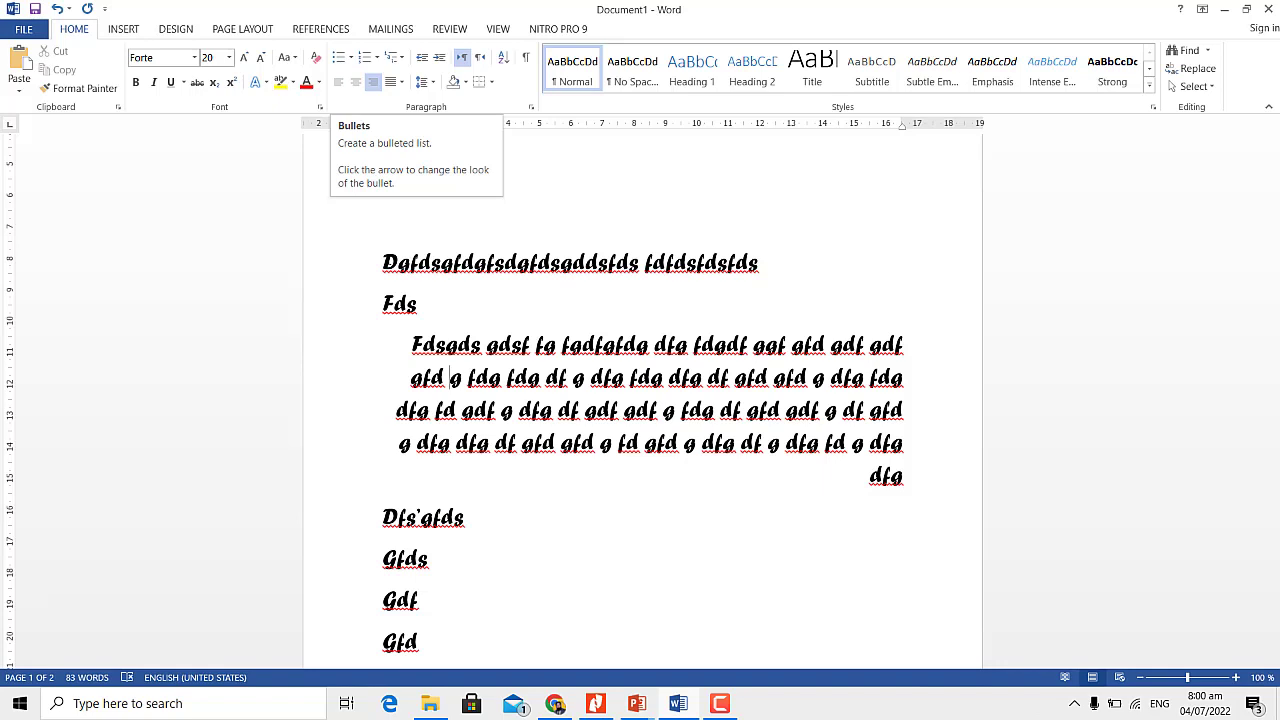
Insert two blank lines above the first Forte heading line and move onto the new line
left_click(388, 261)
key("Return")
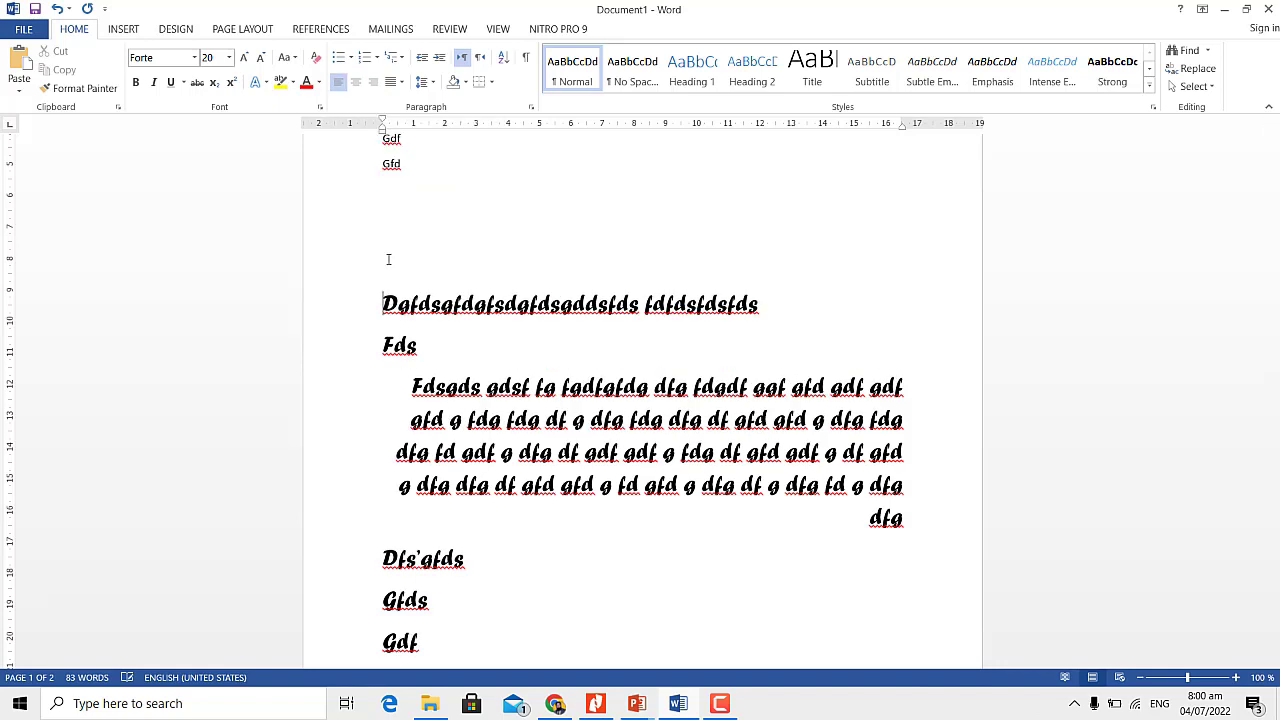
key("Return")
key("Up")
key("Up")
key("Up")
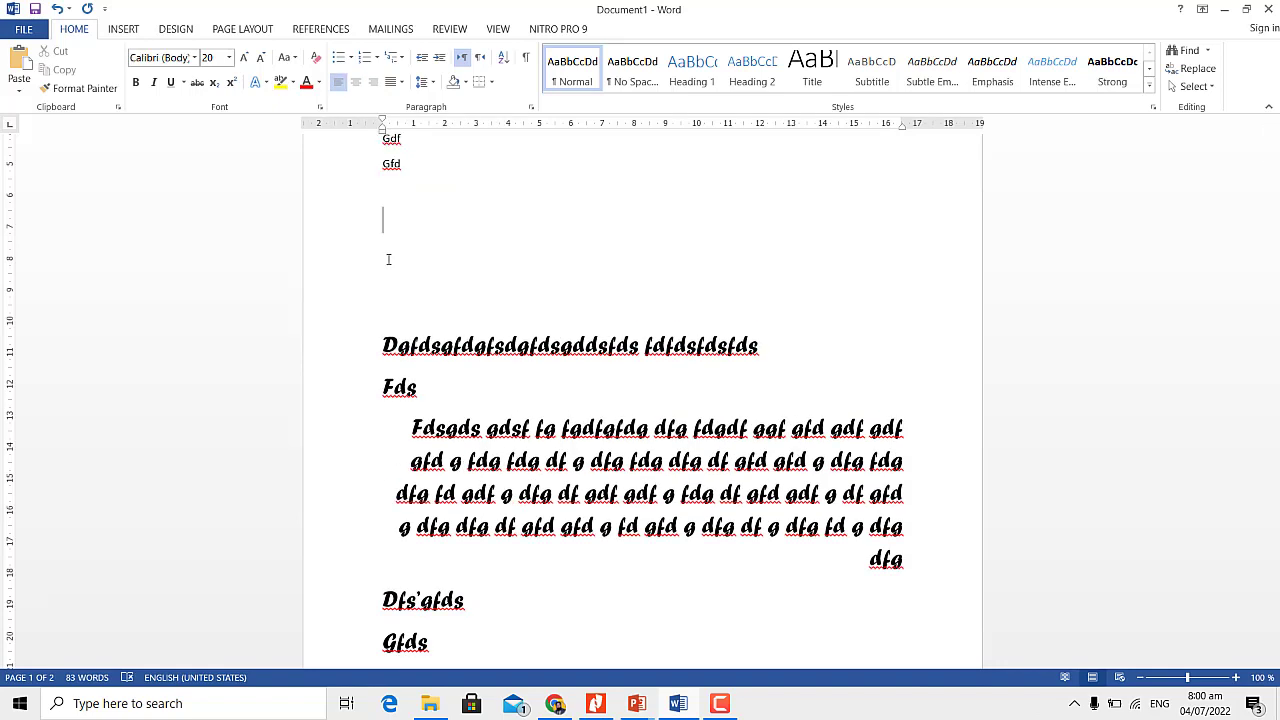
Type the lines Eng, Maths and G.K above the Forte text, then select them
type("Eng")
key("Return")
type("M")
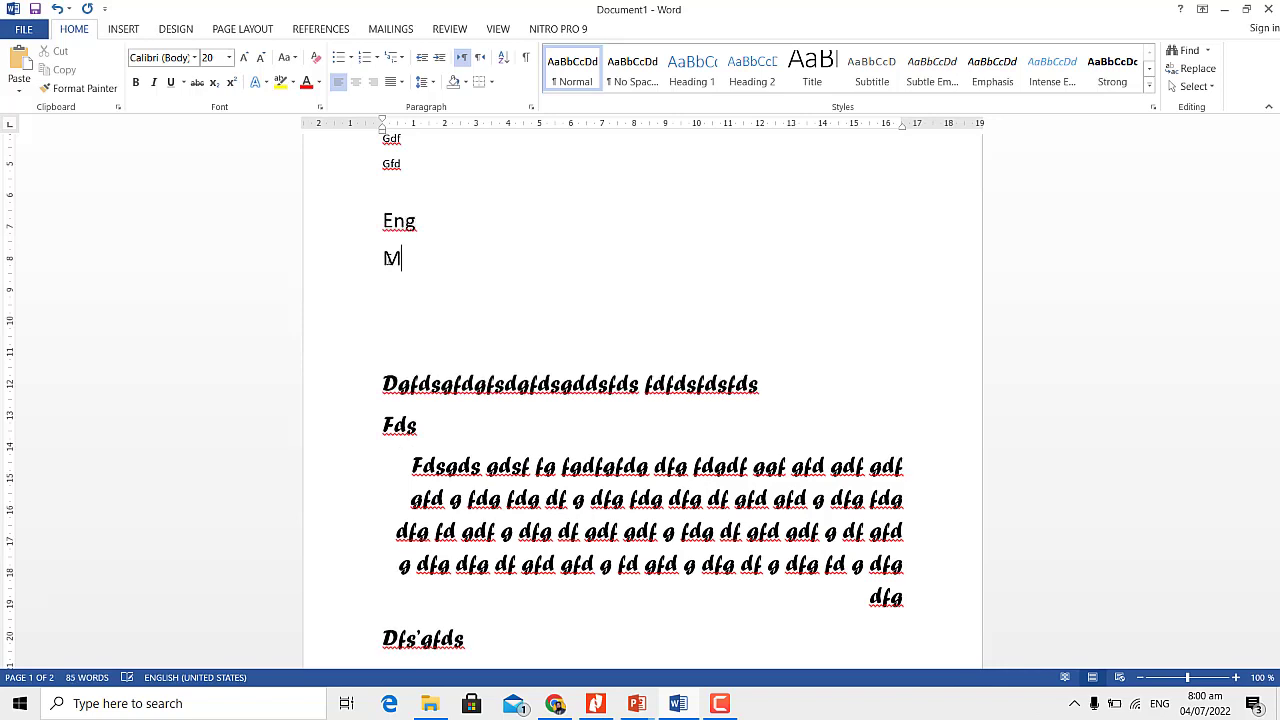
type("ath")
type("s")
key("Return")
type("G")
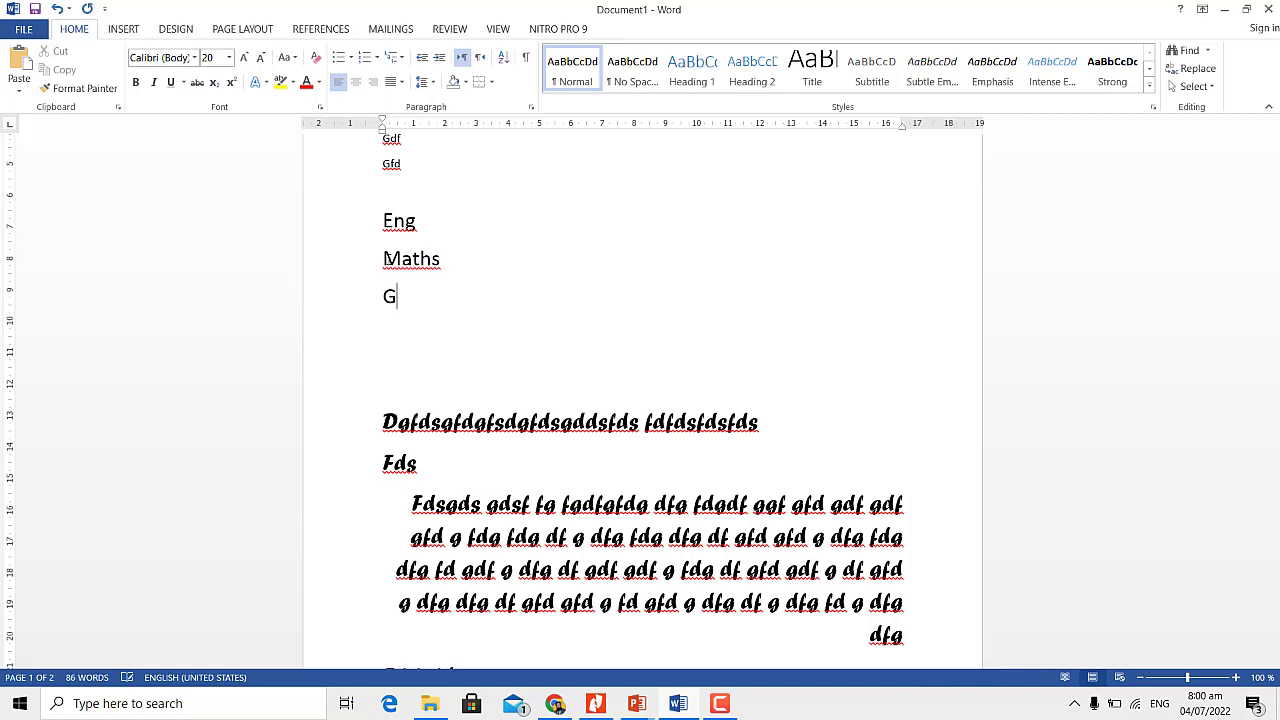
type(">K")
key("BackSpace")
key("BackSpace")
type(".")
type("K")
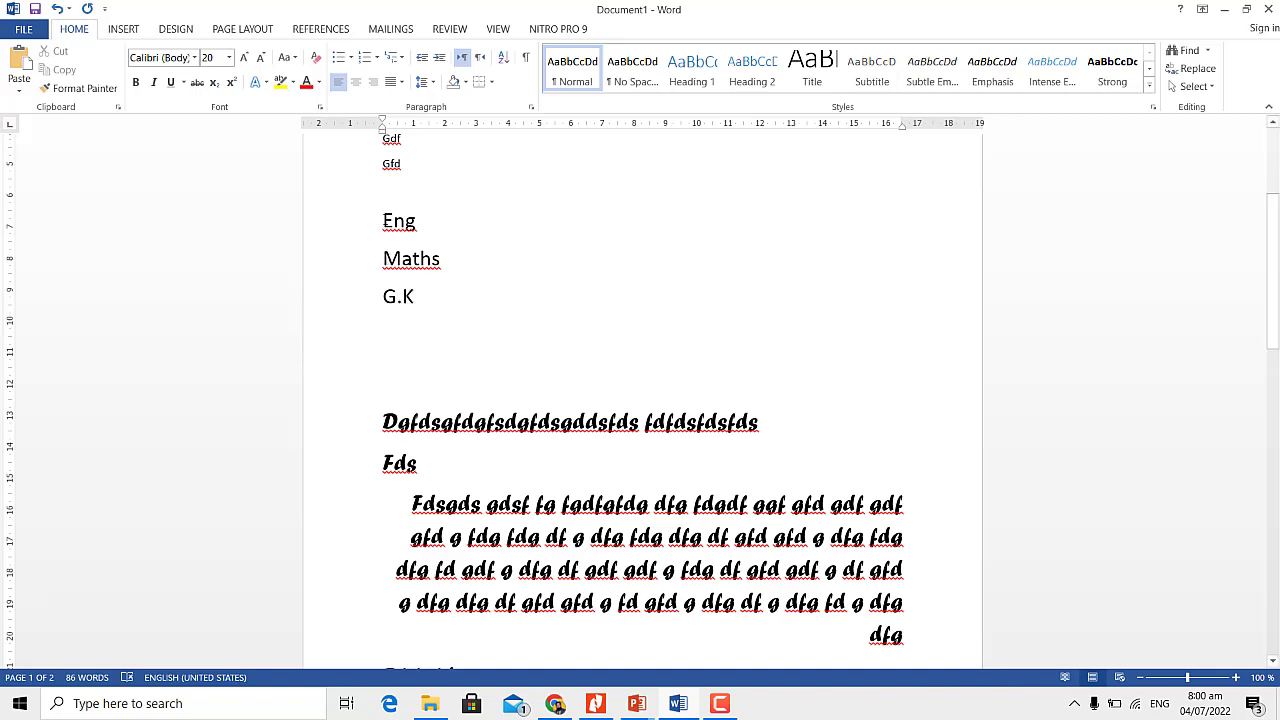
left_click(441, 296, "shift")
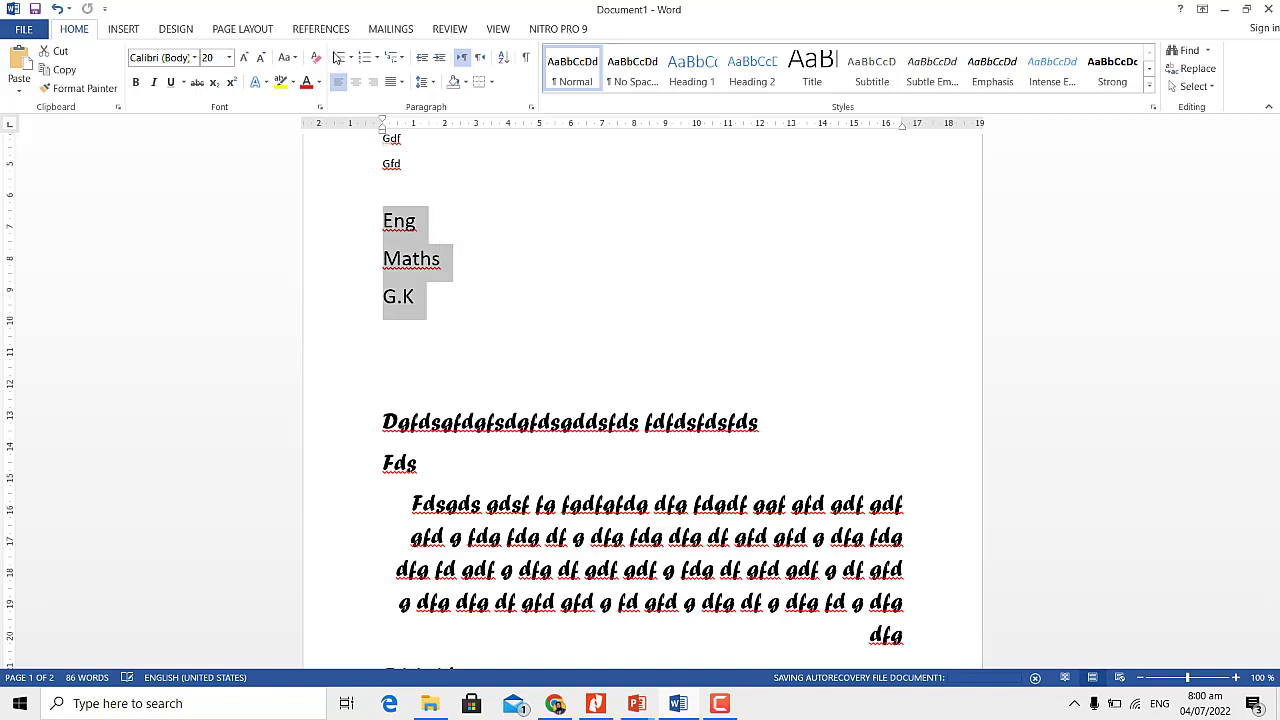
Try bullets and a), b), c) numbering on Eng, Maths, G.K, finishing with arrow bullets
left_click(338, 58)
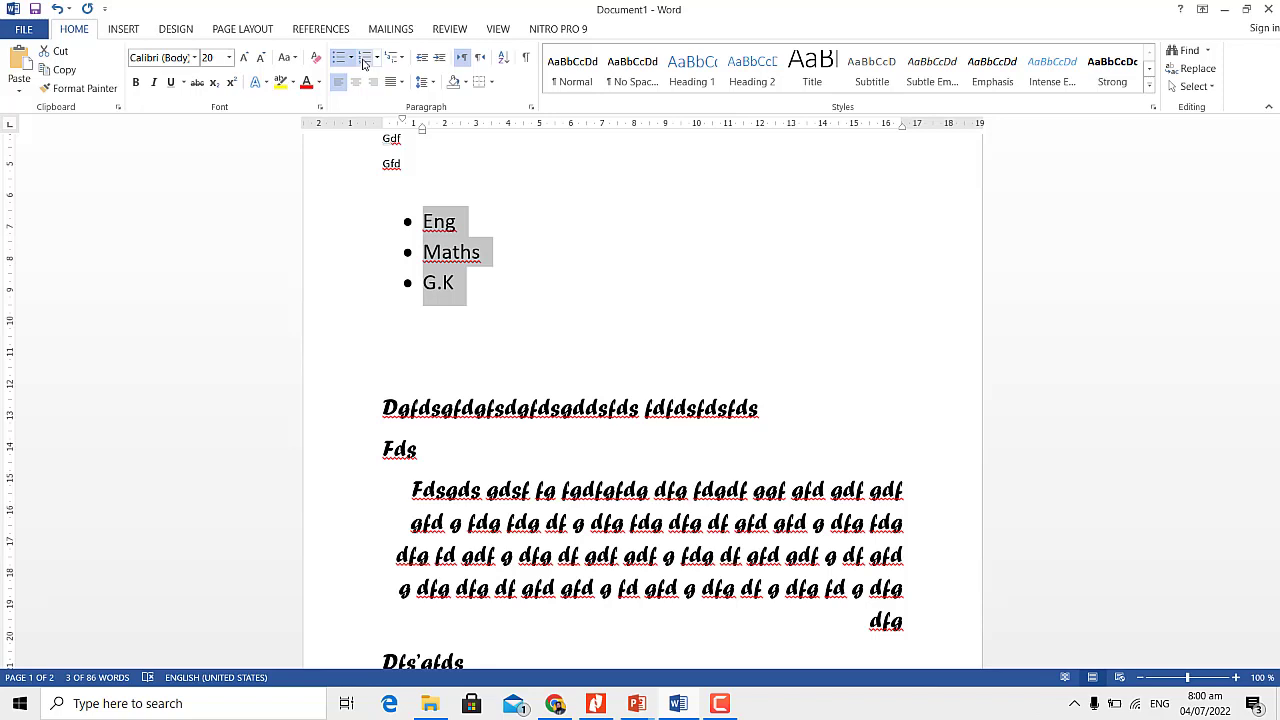
left_click(364, 60)
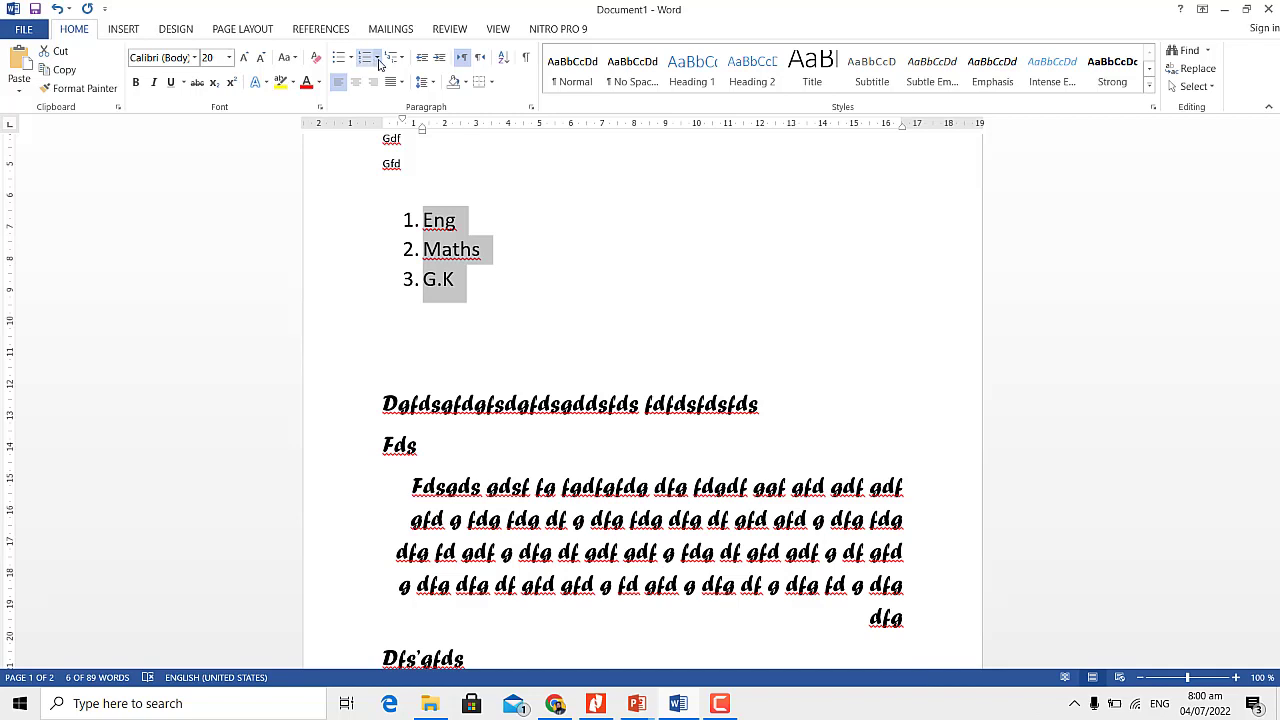
left_click(378, 59)
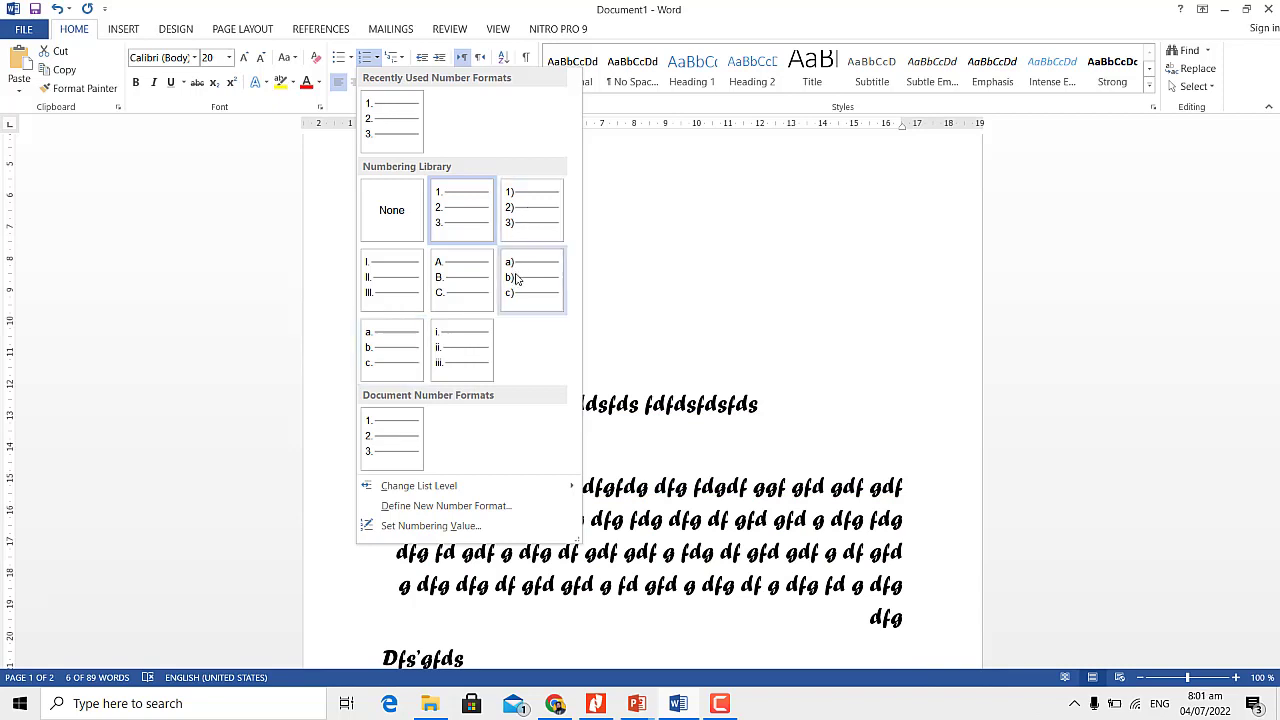
left_click(518, 278)
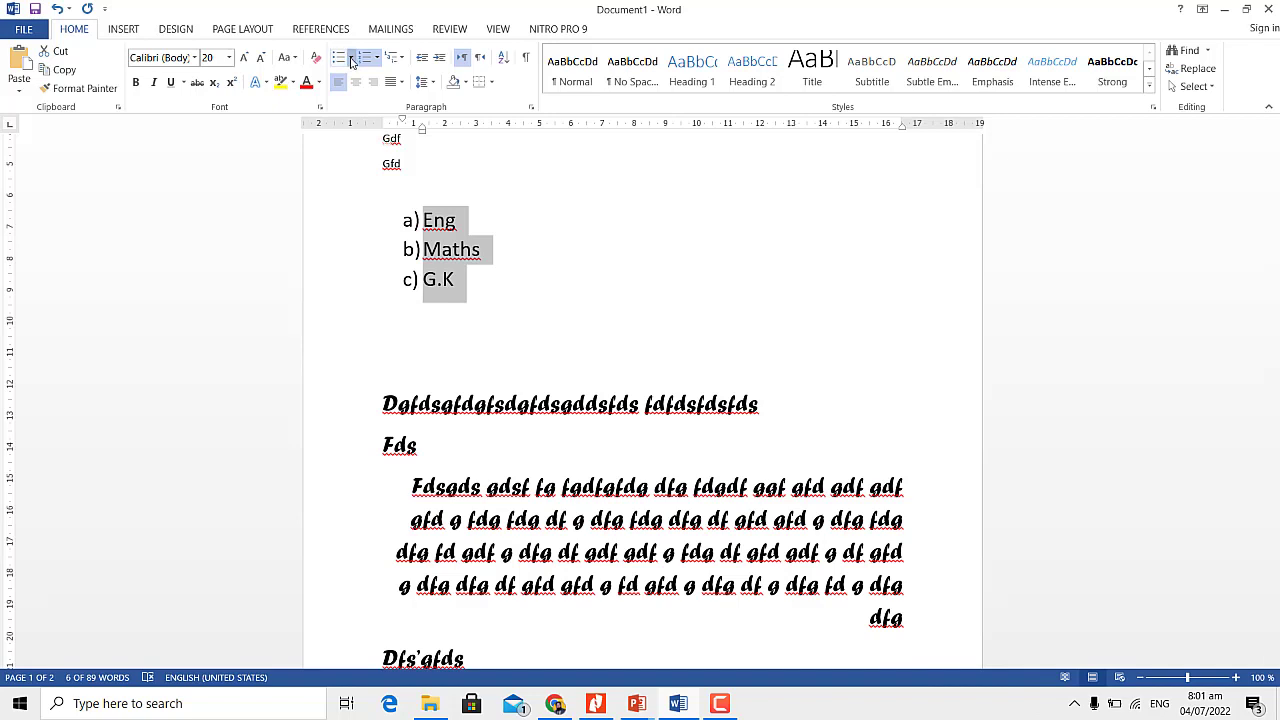
left_click(352, 62)
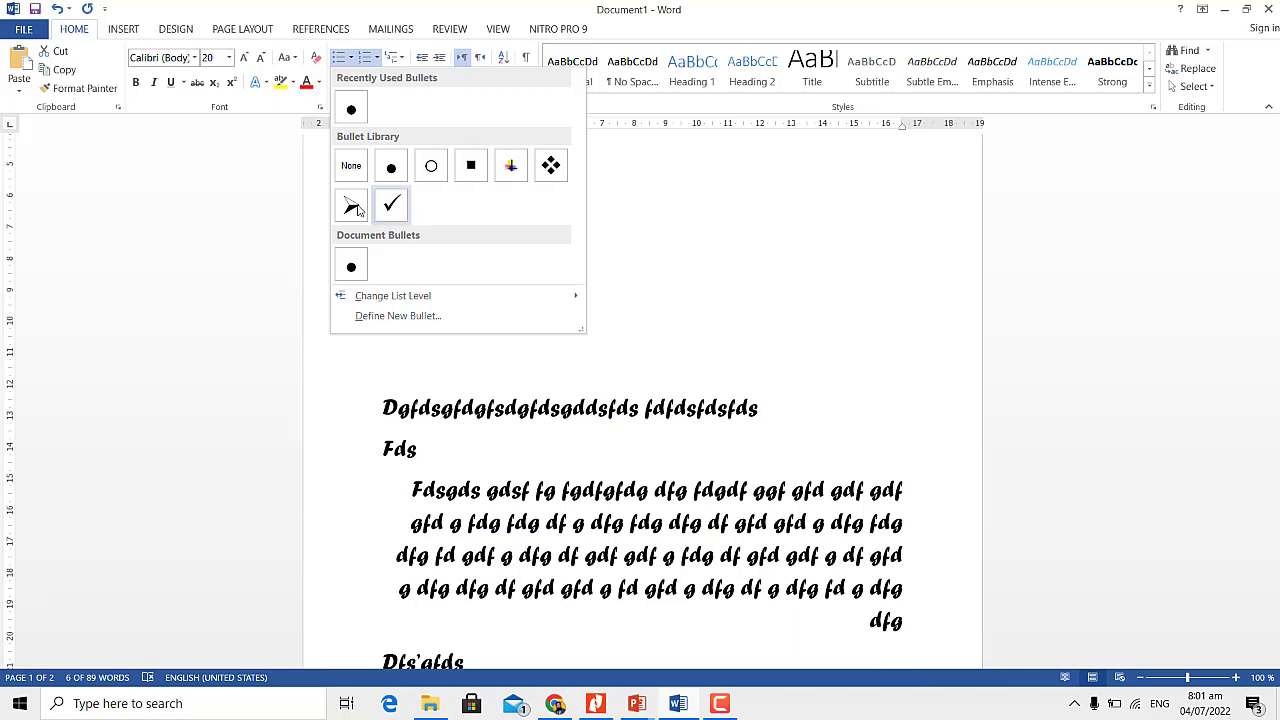
key("Escape")
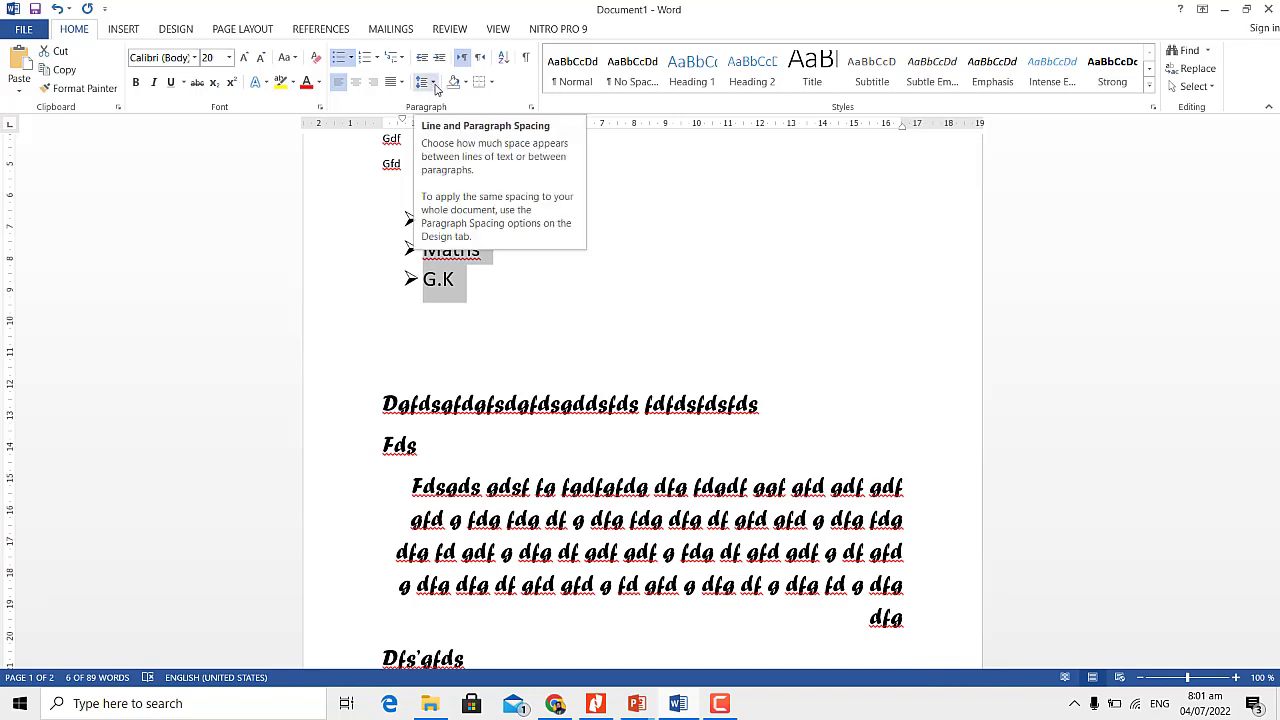
left_click(433, 83)
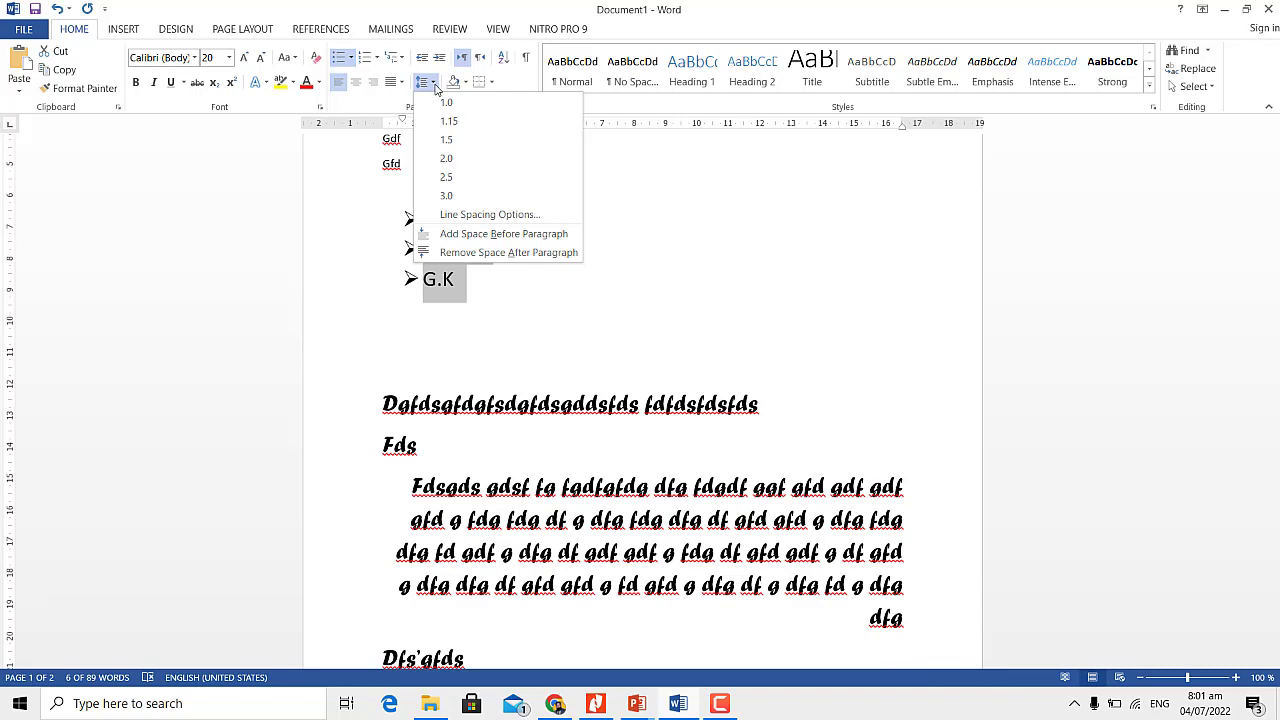
left_click(726, 248)
left_click(726, 248)
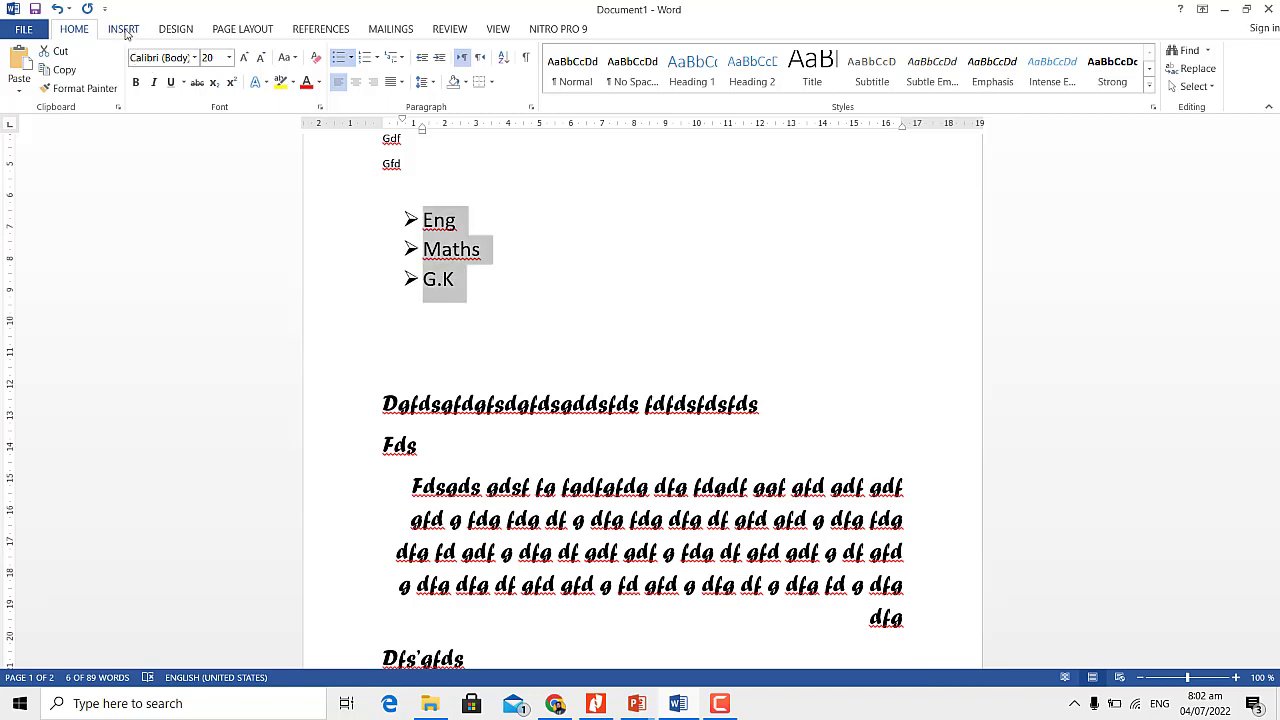
Insert a 3-column, 4-row table below the arrow-bulleted list
left_click(124, 29)
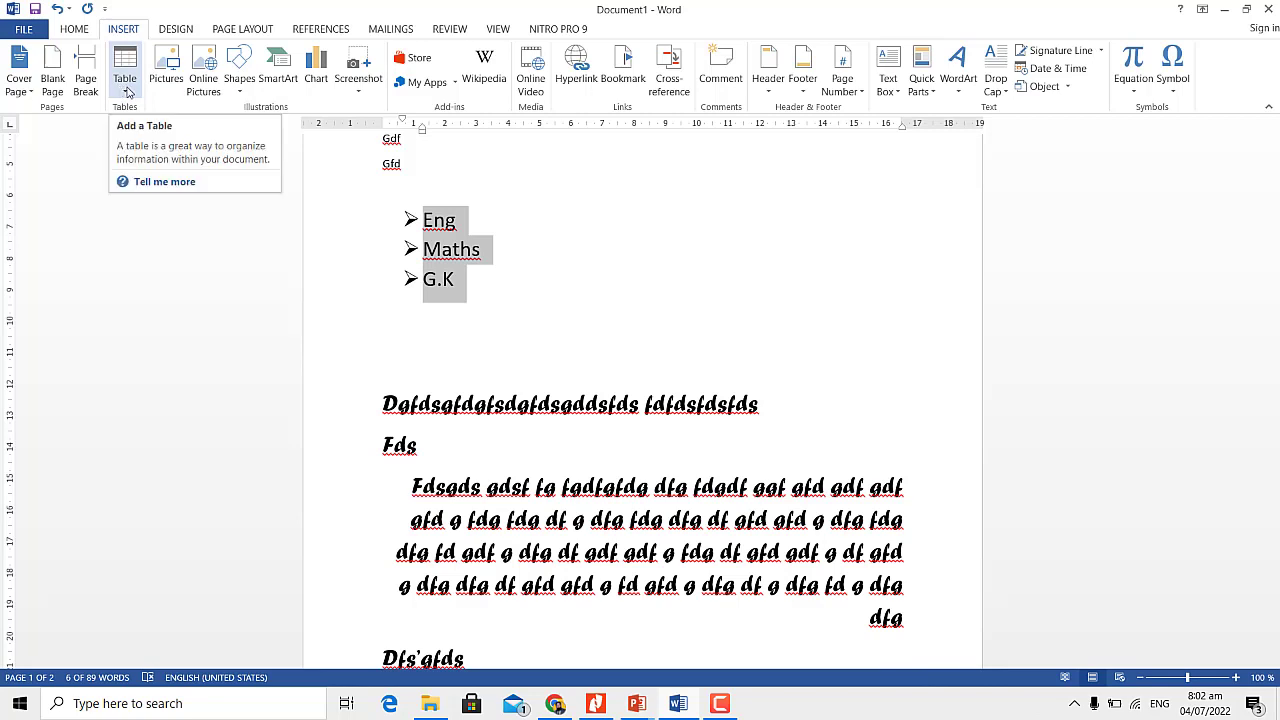
left_click(127, 92)
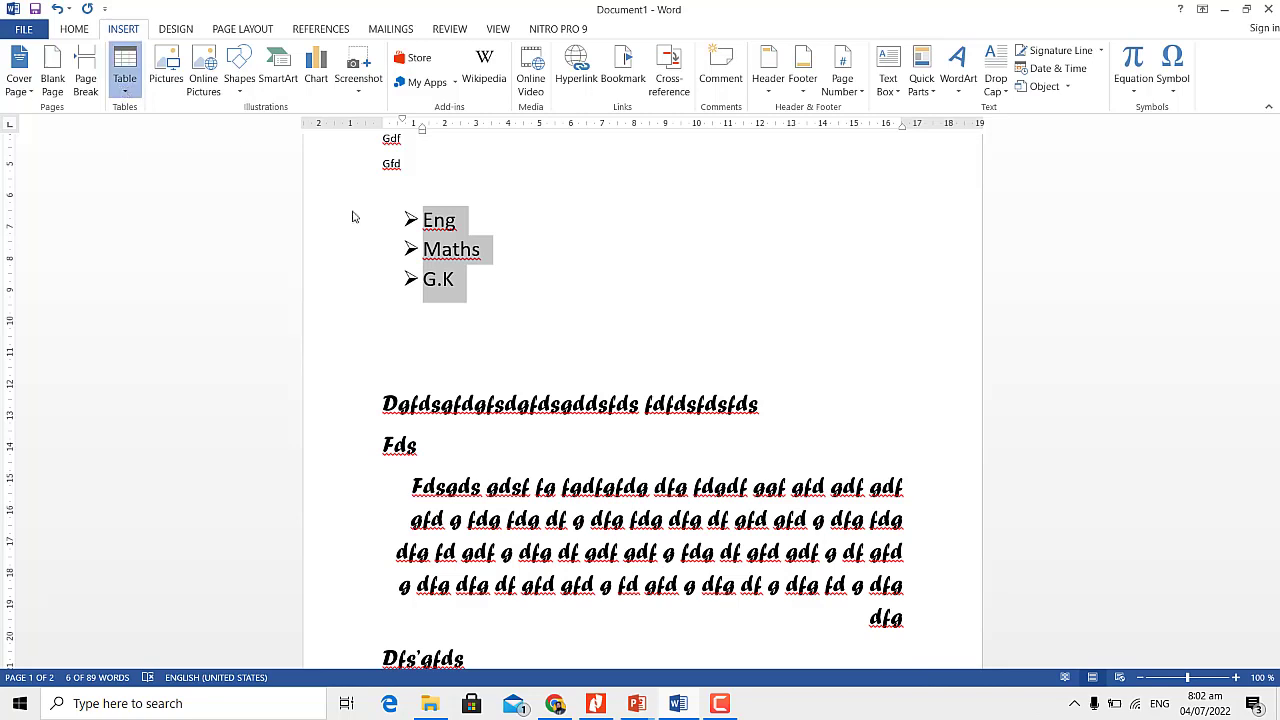
left_click(418, 325)
left_click(418, 325)
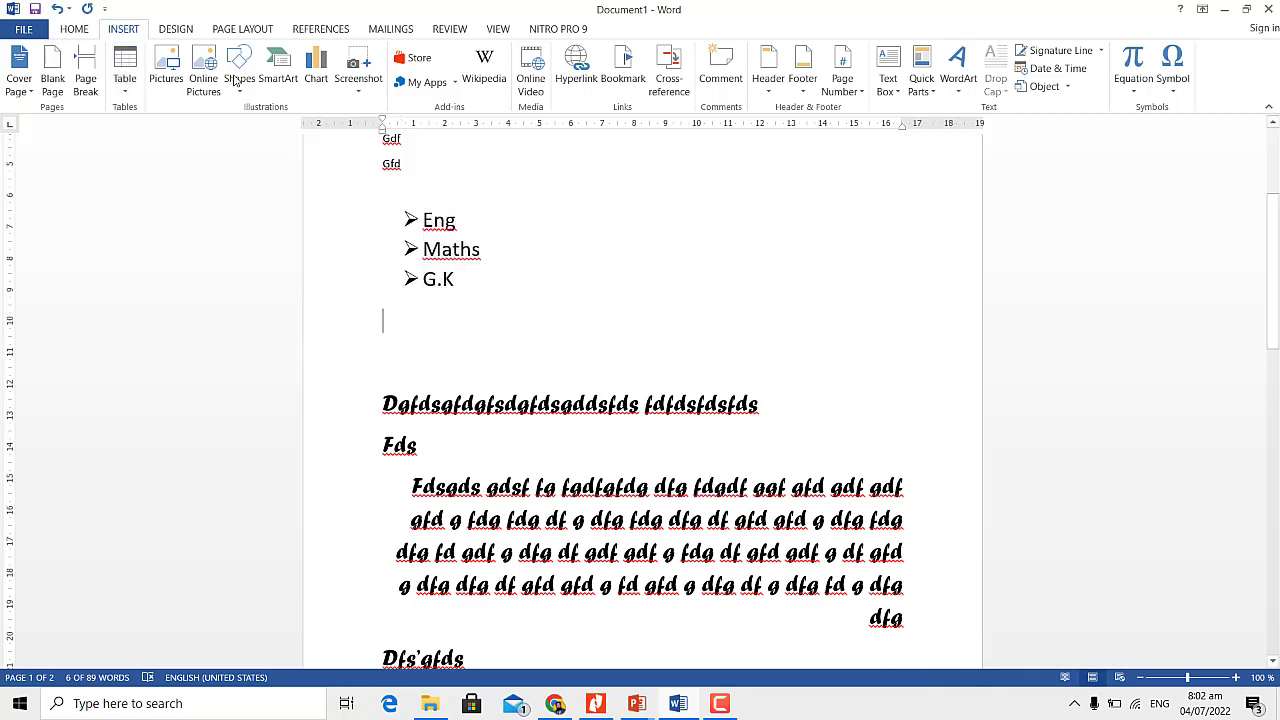
left_click(126, 94)
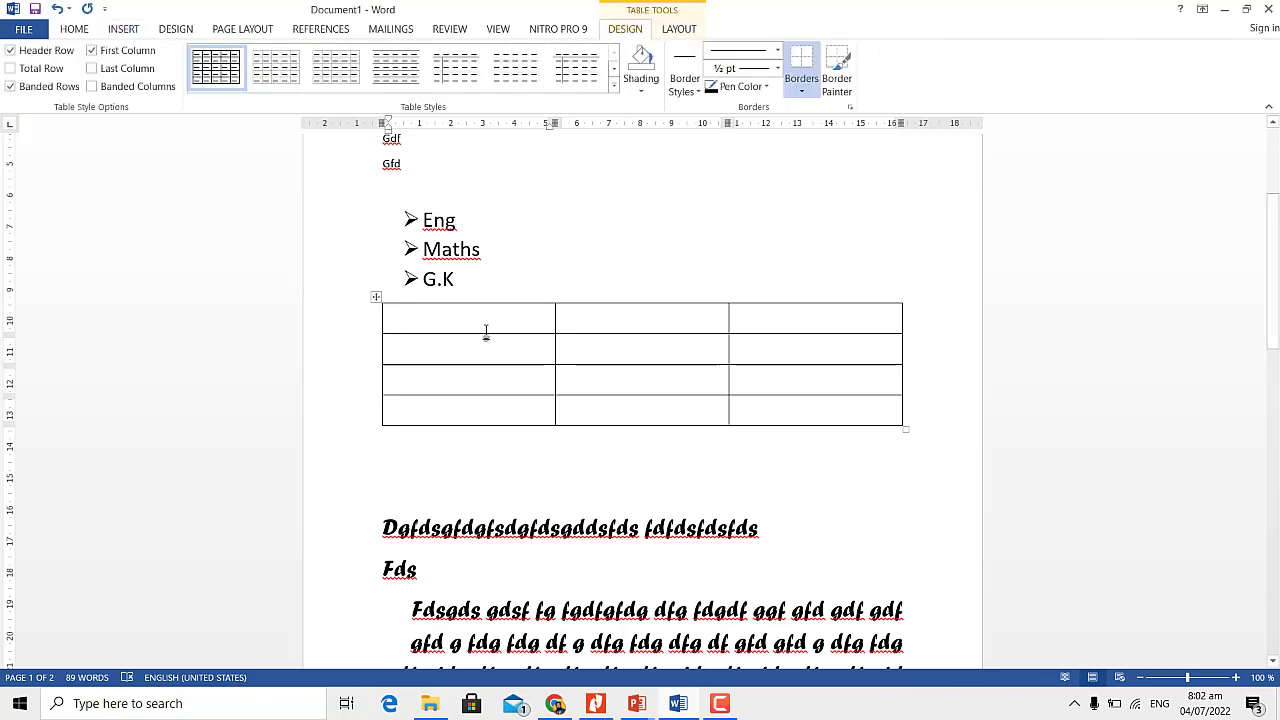
Fill the header row with Dfgdsf, dfdfd, dfds and the first row-2 cell with dsfdsf
type("Dfgdsf")
key("Return")
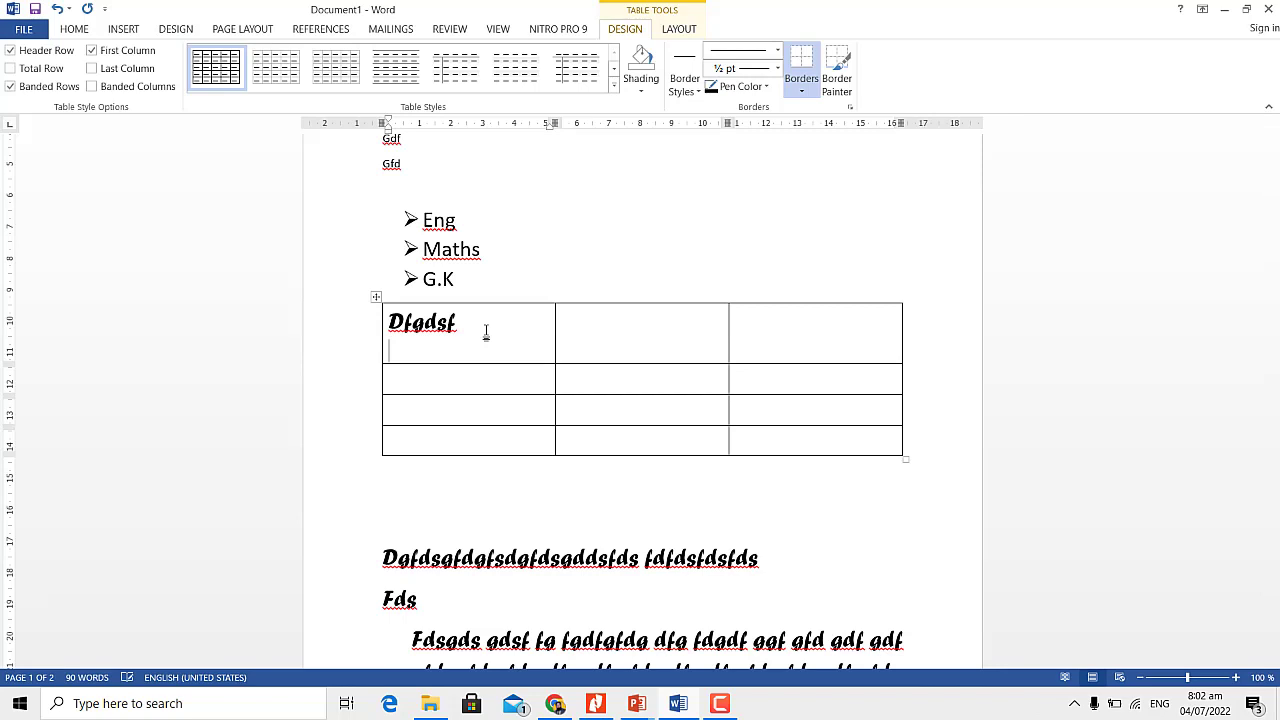
key("BackSpace")
key("Tab")
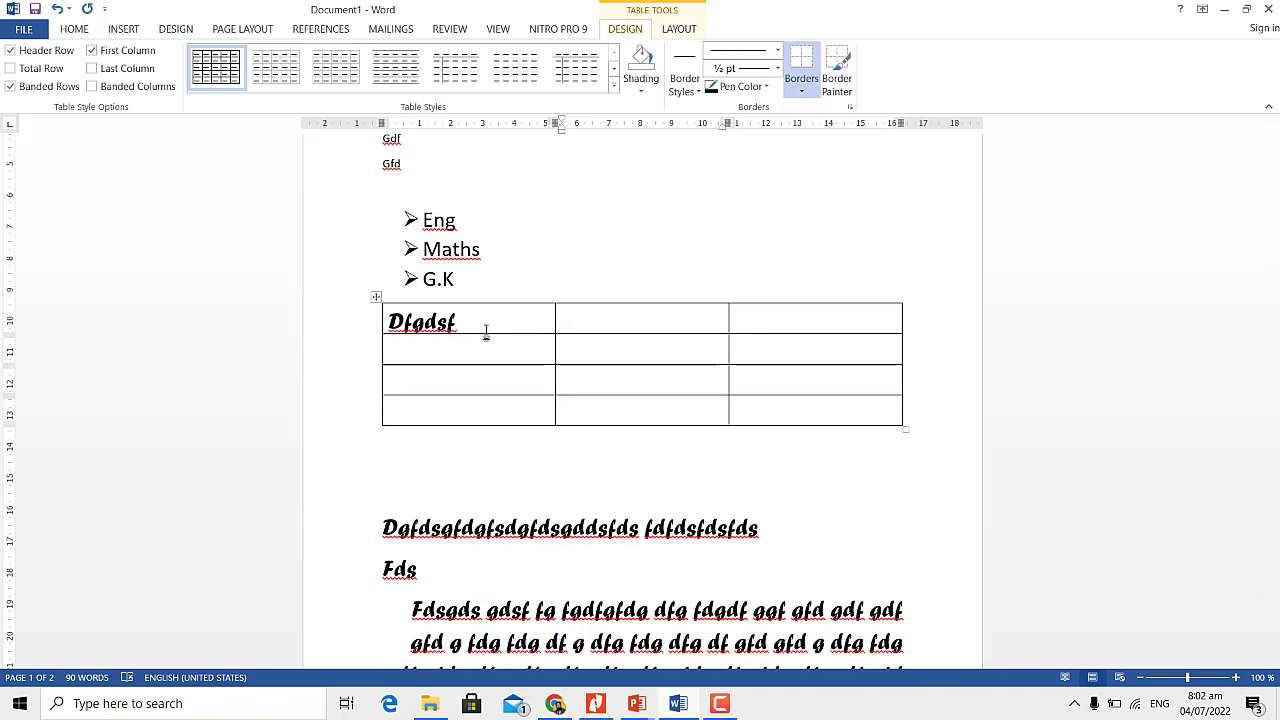
type("dfdfd")
key("Tab")
type("dfds")
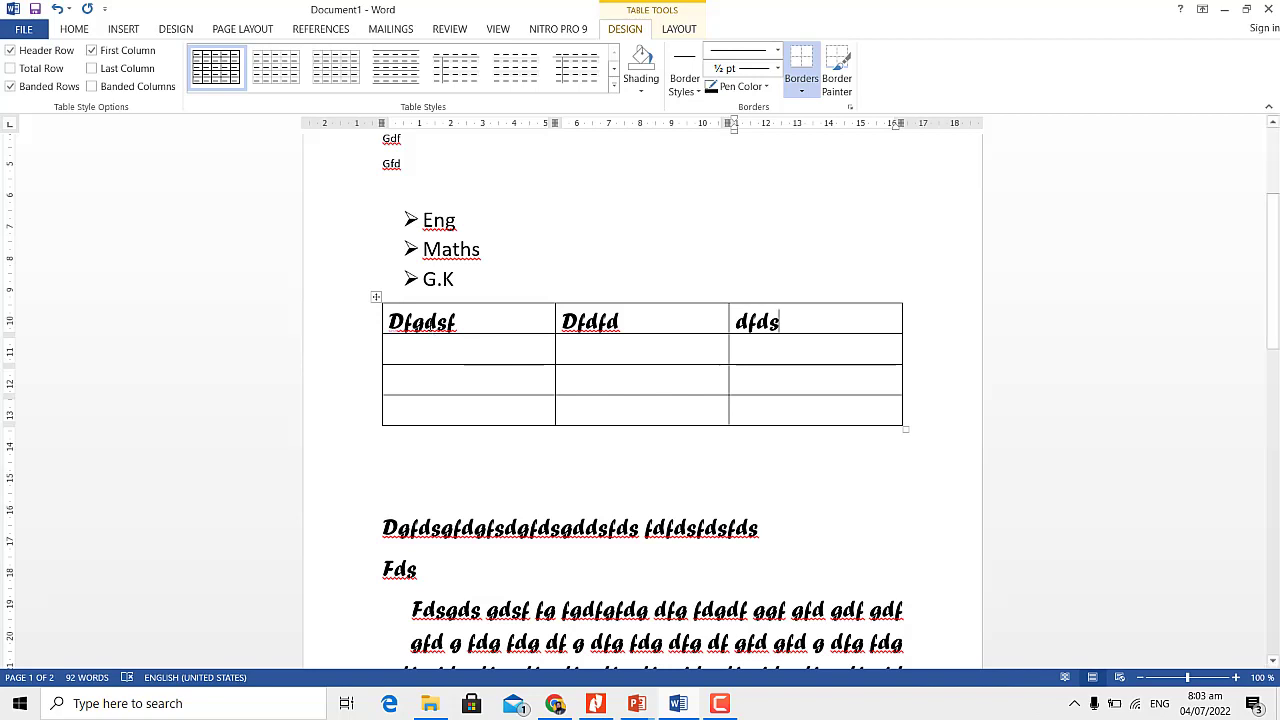
left_click(436, 349)
type("dsfdsf")
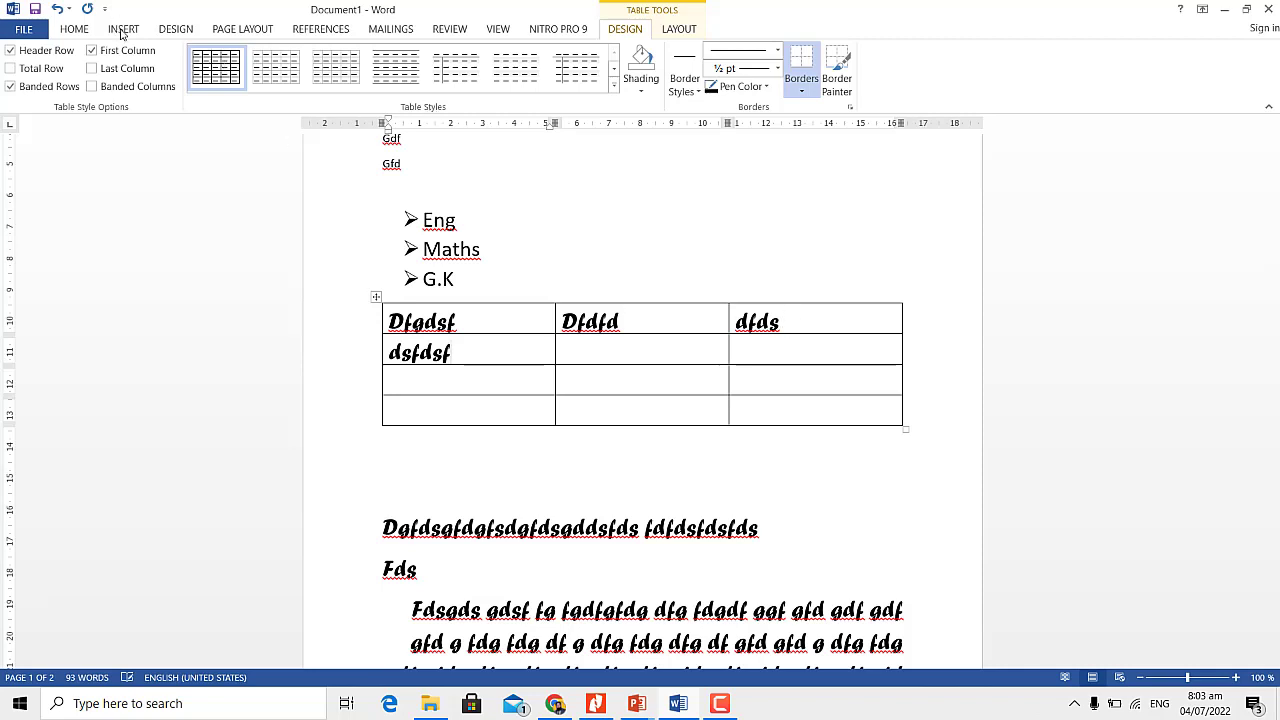
left_click(497, 238)
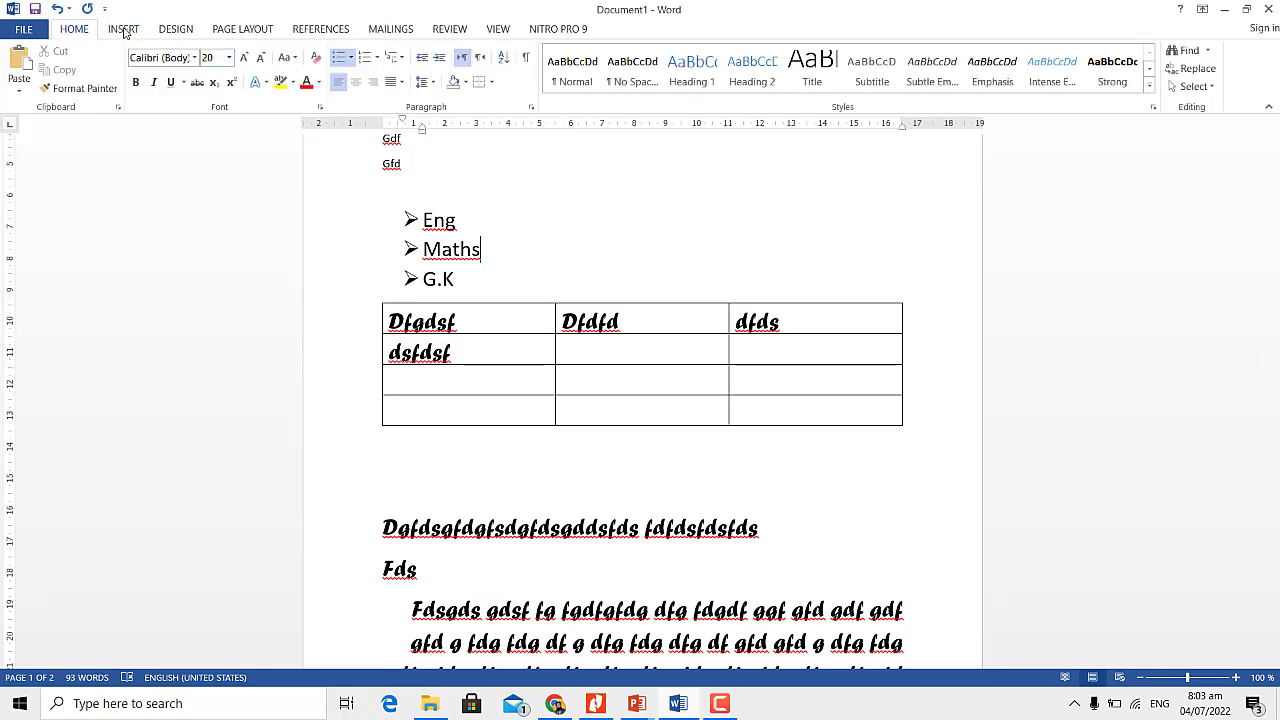
left_click(124, 30)
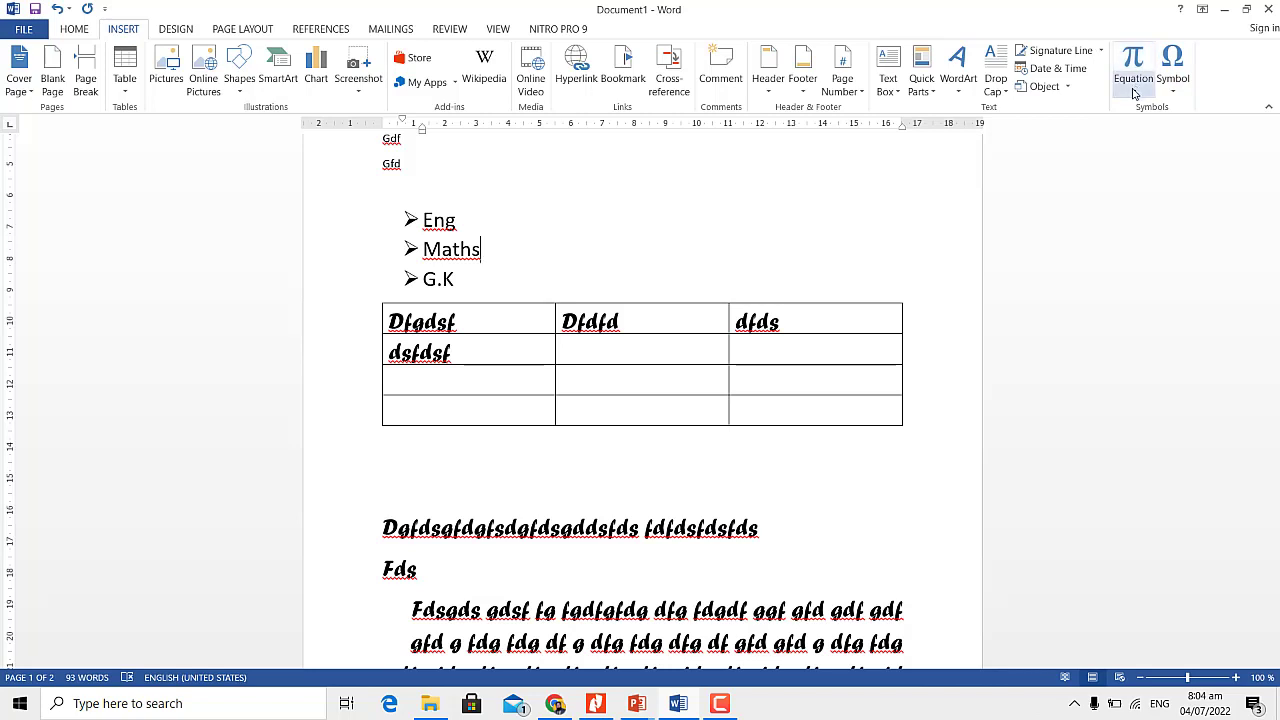
left_click(1134, 93)
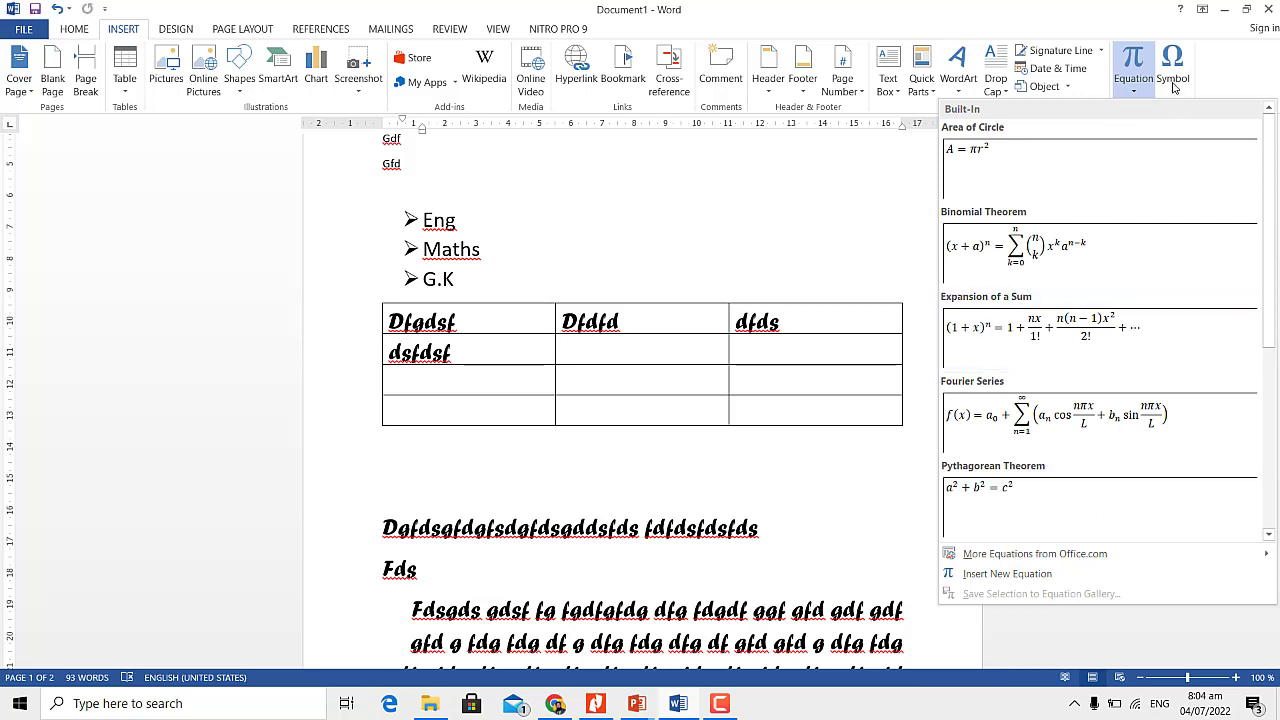
left_click(1173, 88)
left_click(1173, 88)
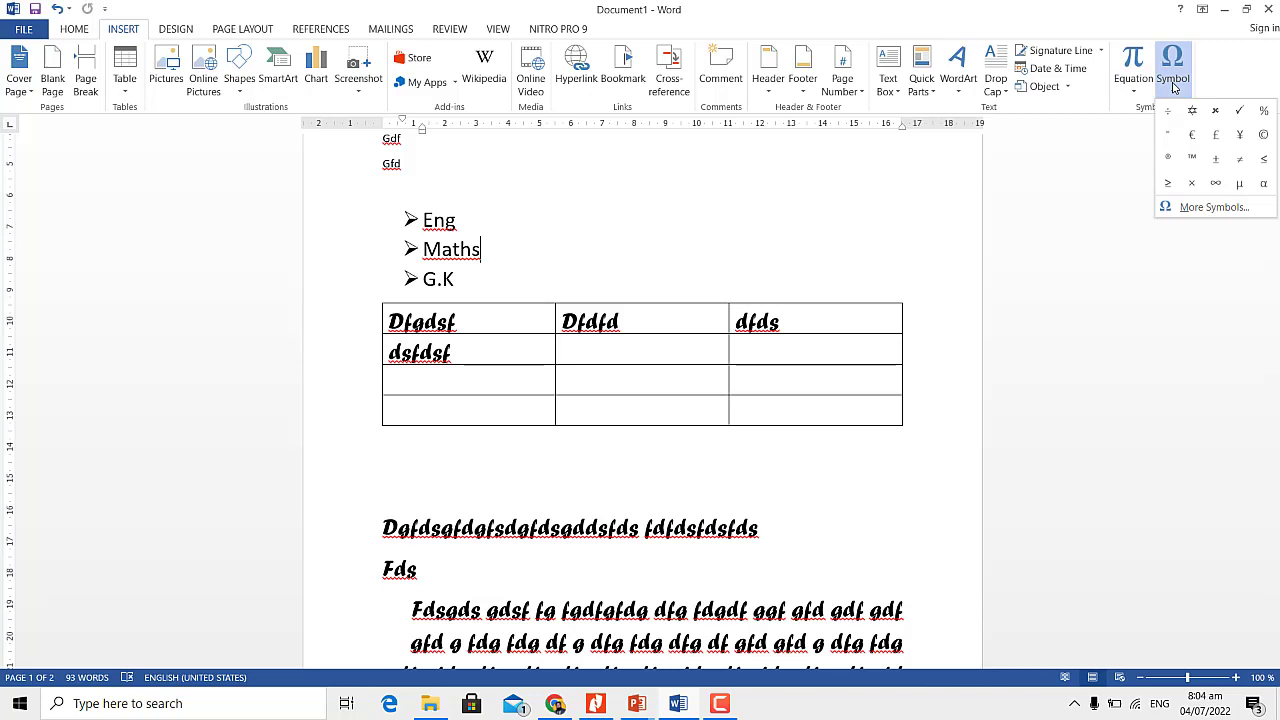
left_click(1214, 207)
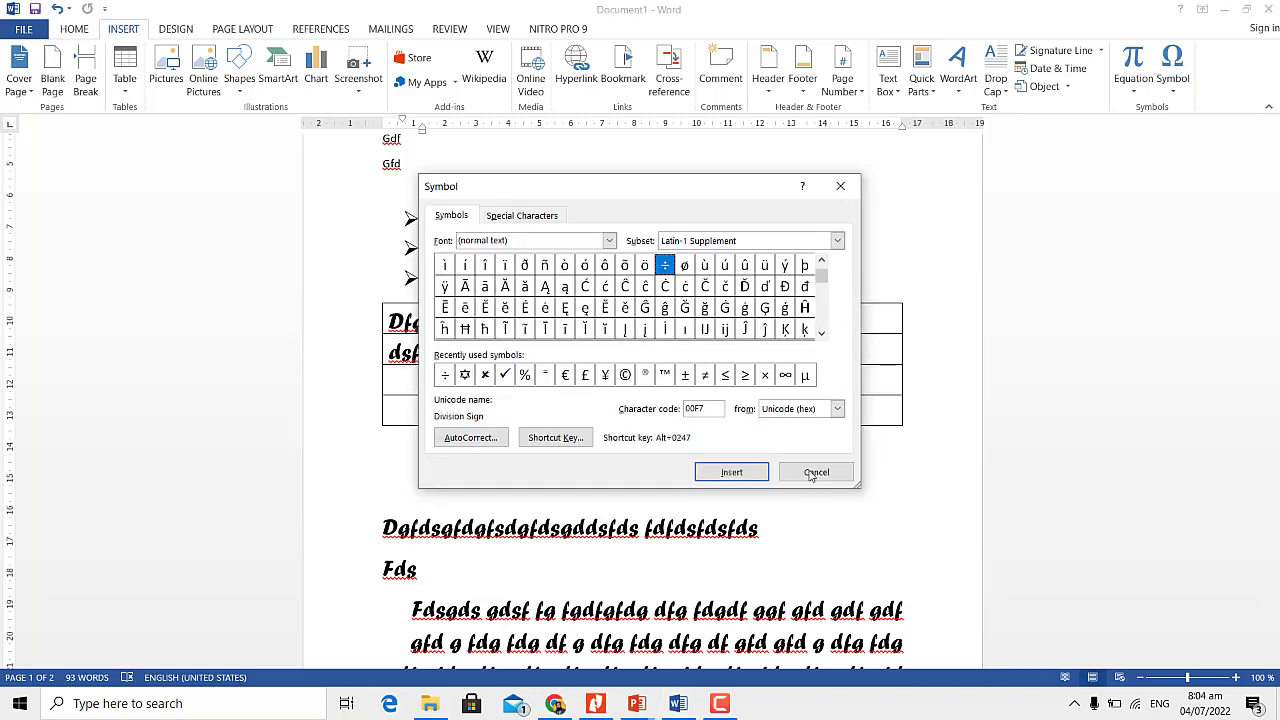
left_click(815, 473)
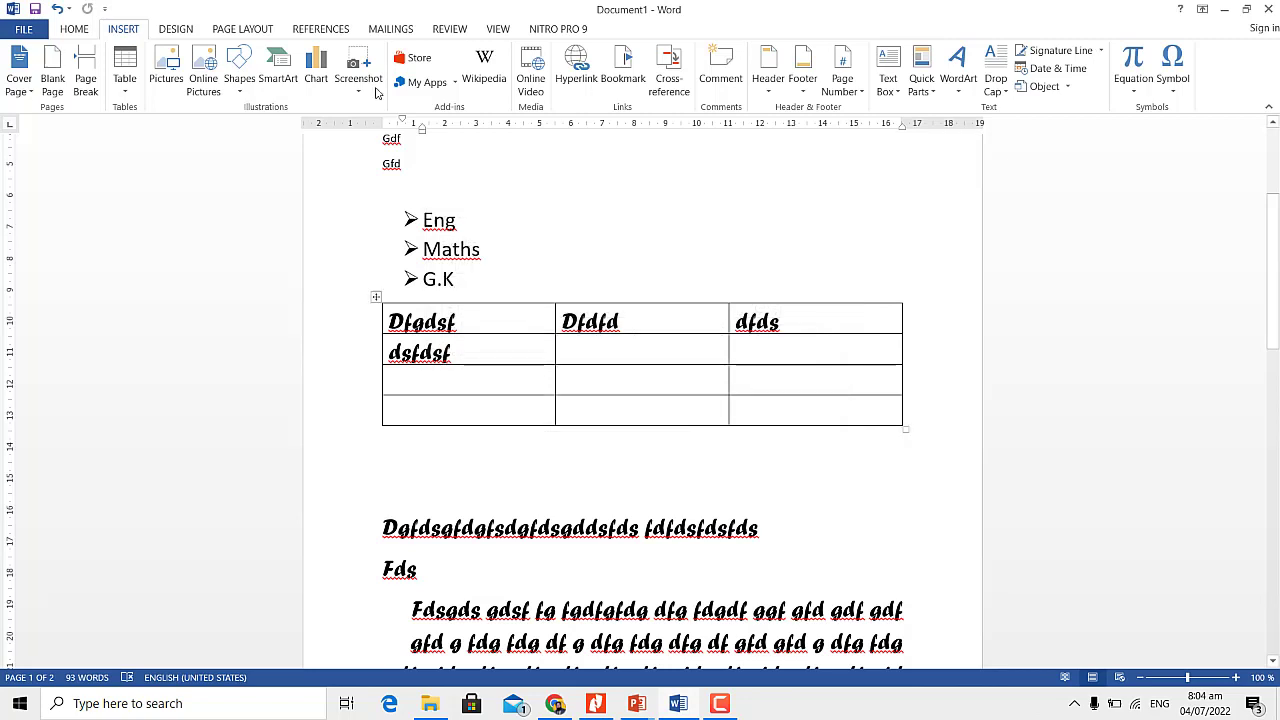
left_click(177, 31)
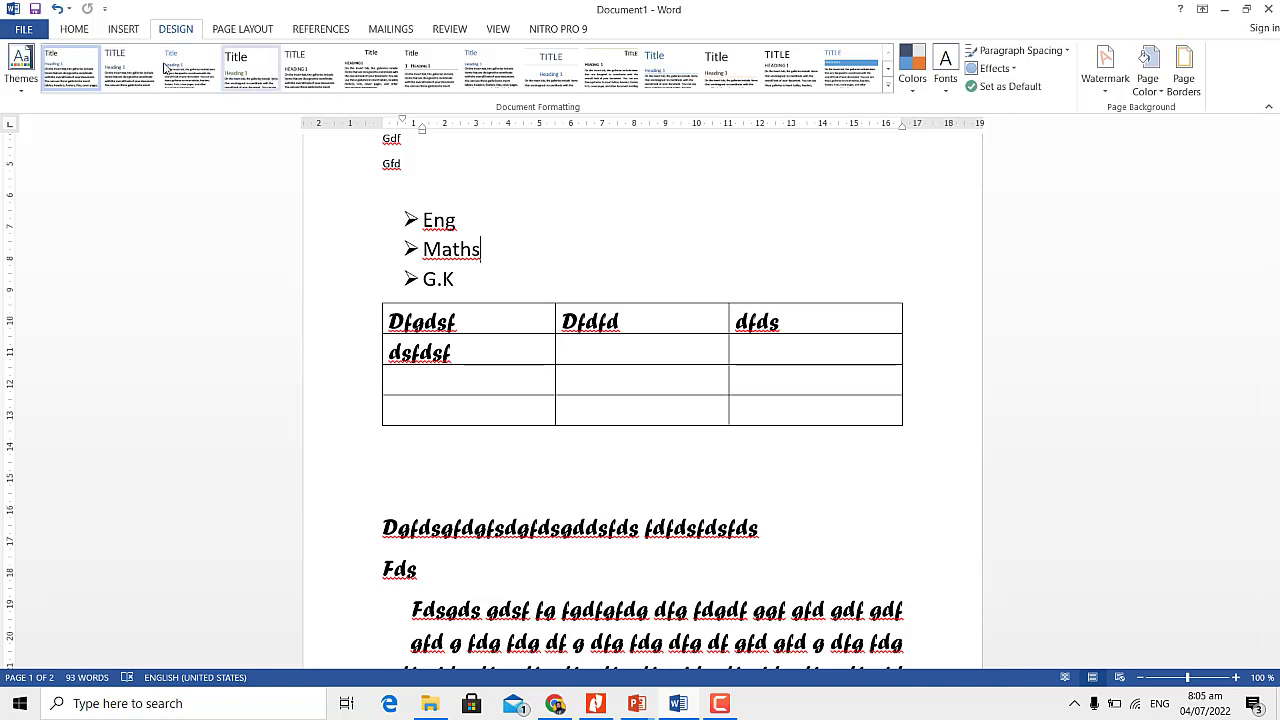
left_click(23, 92)
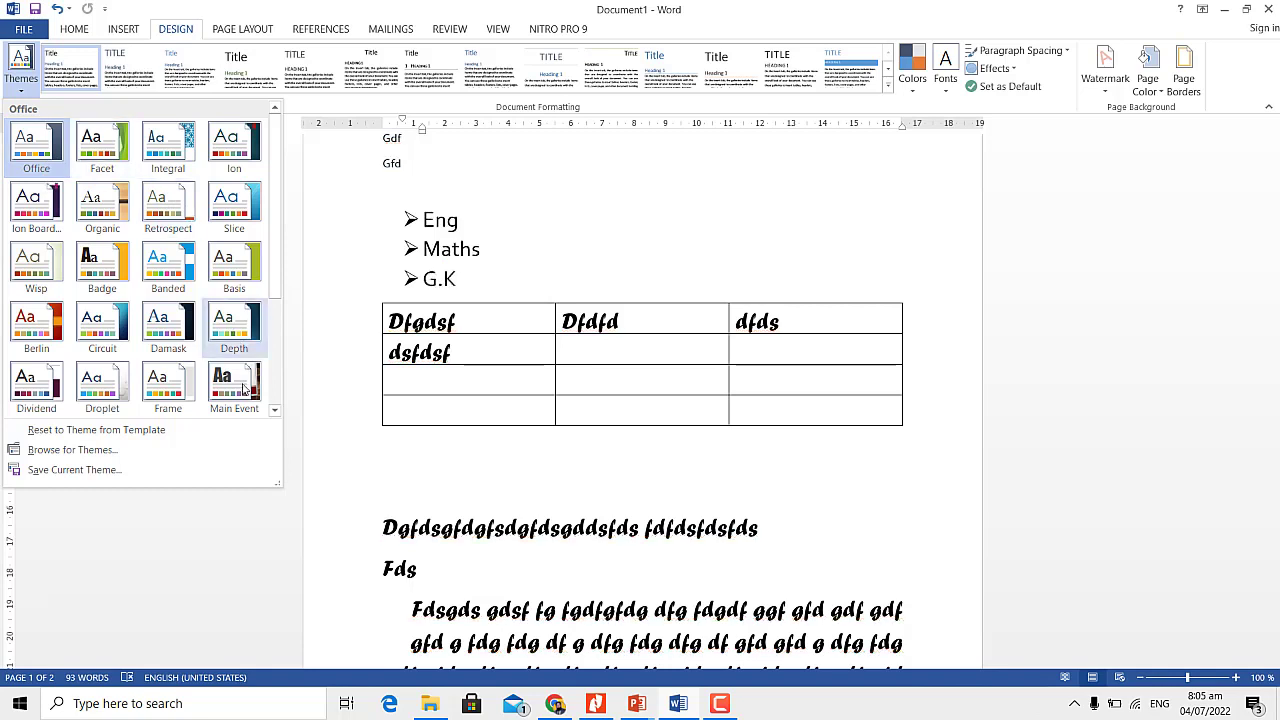
left_click(242, 388)
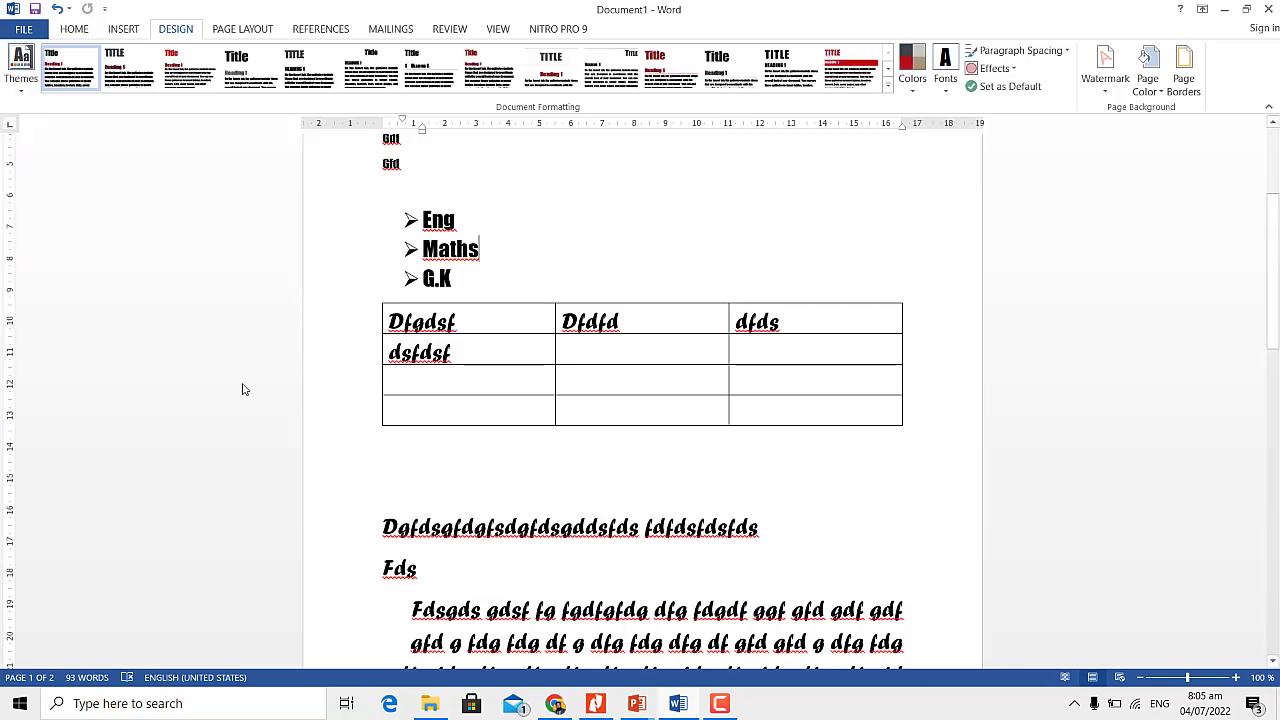
left_click(22, 88)
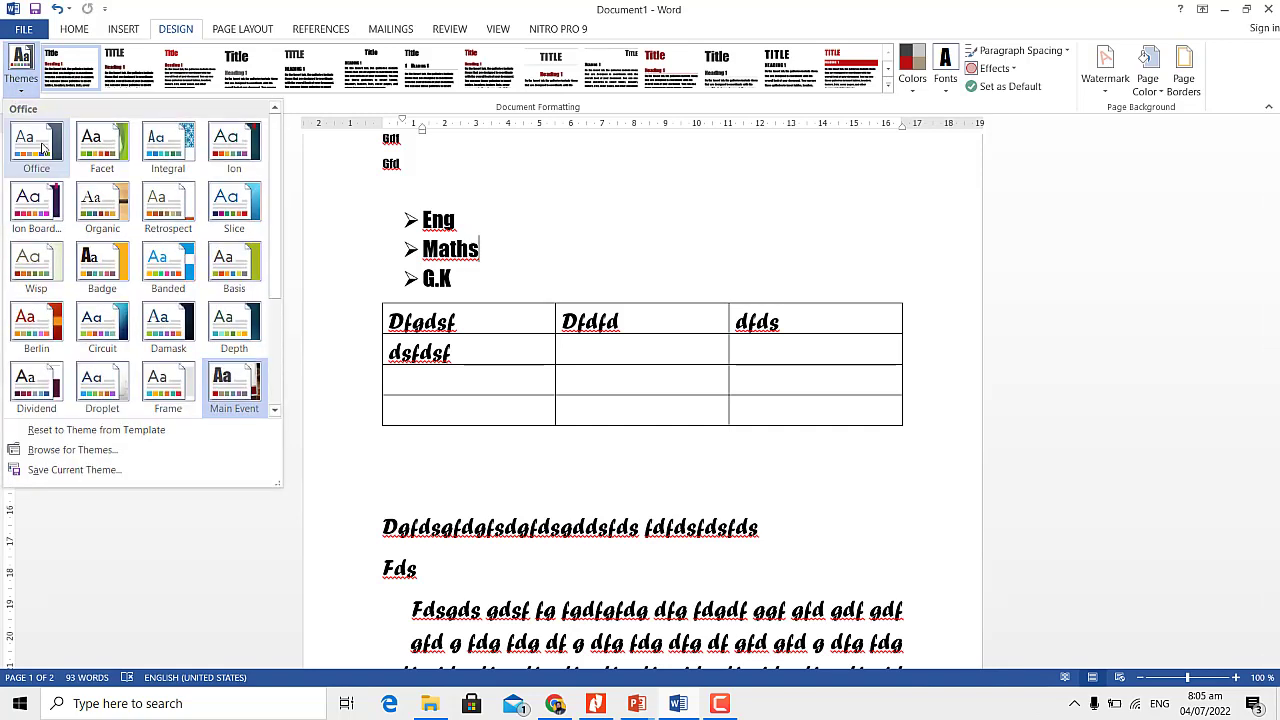
left_click(42, 148)
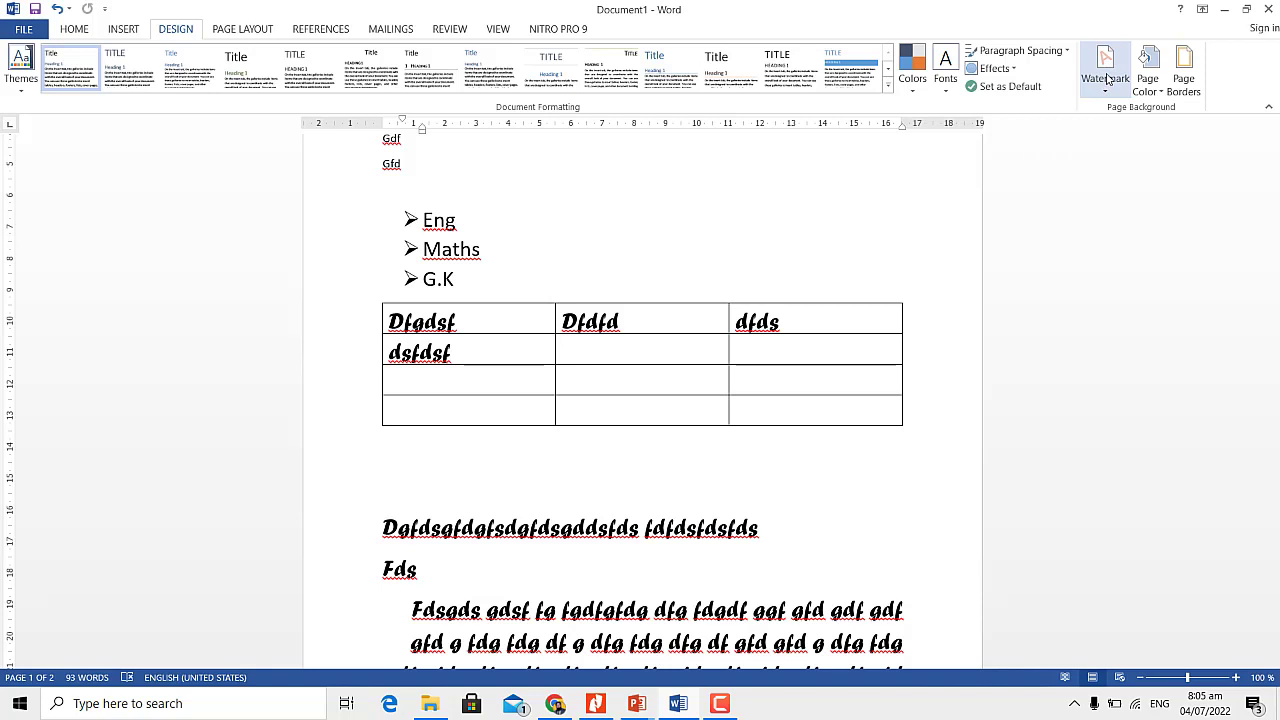
Apply a custom text watermark reading 'STEM' through the Custom Watermark dialog
left_click(1107, 80)
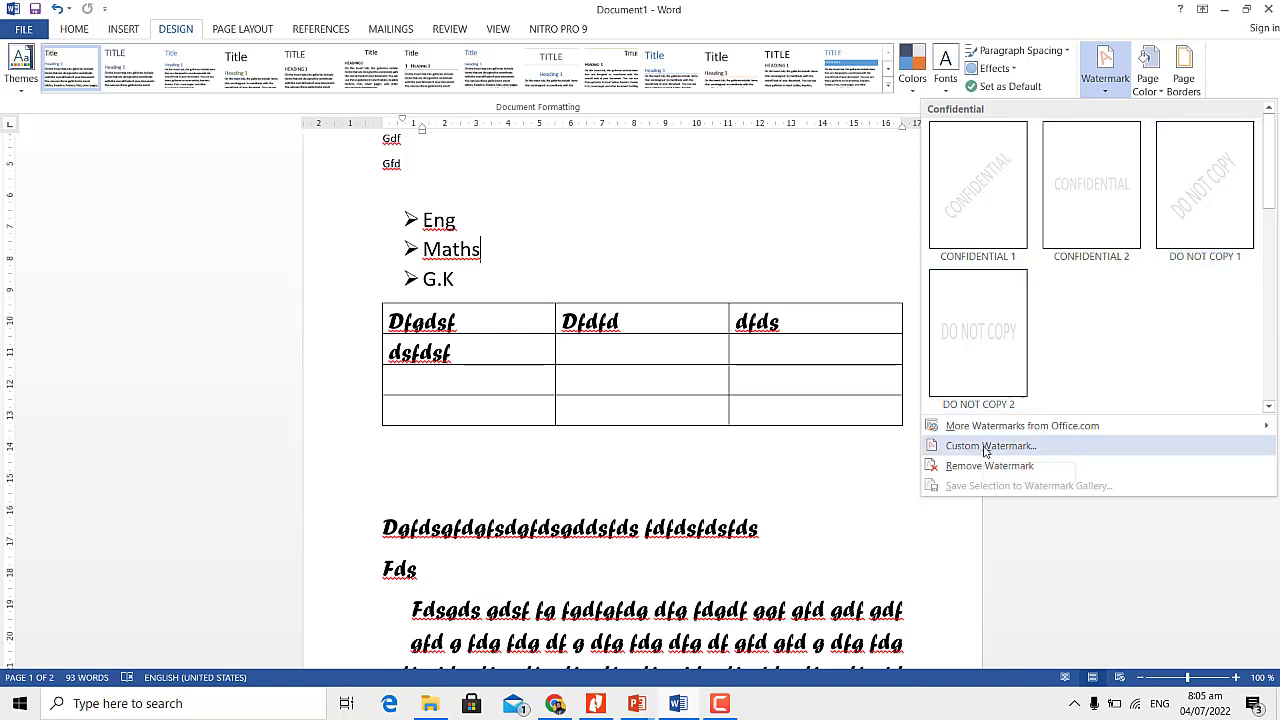
left_click(987, 447)
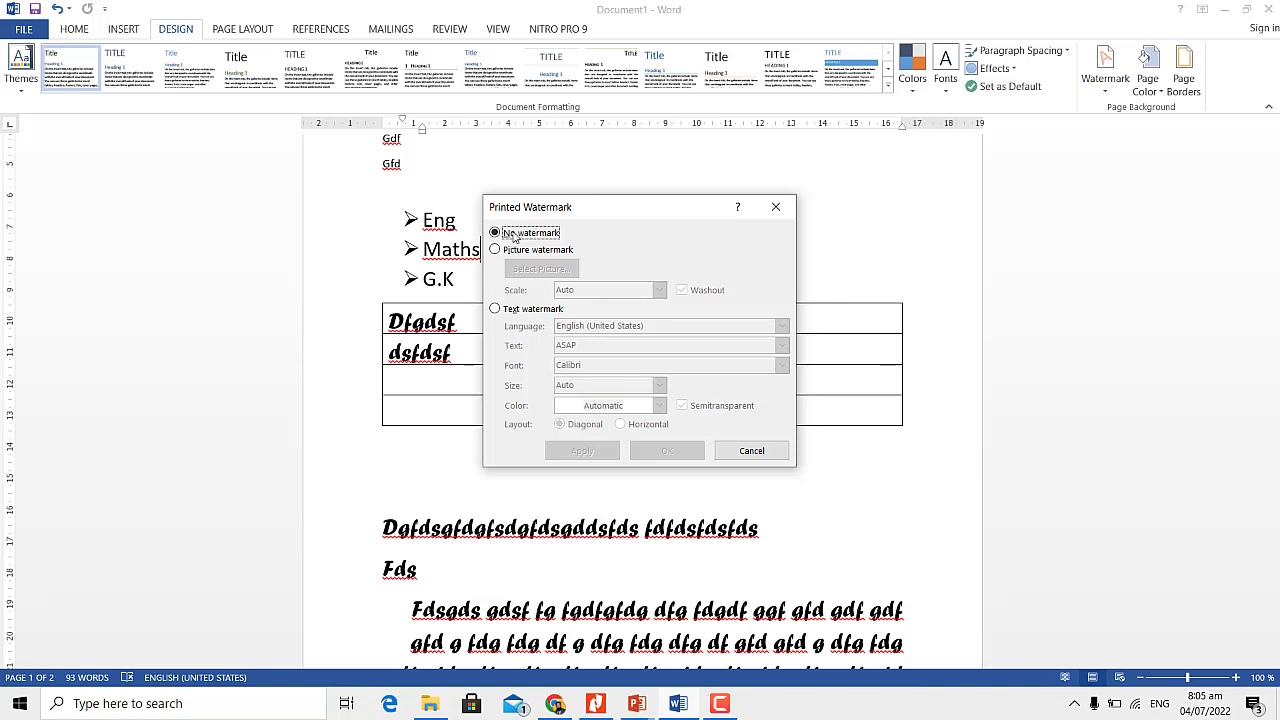
key("alt+x")
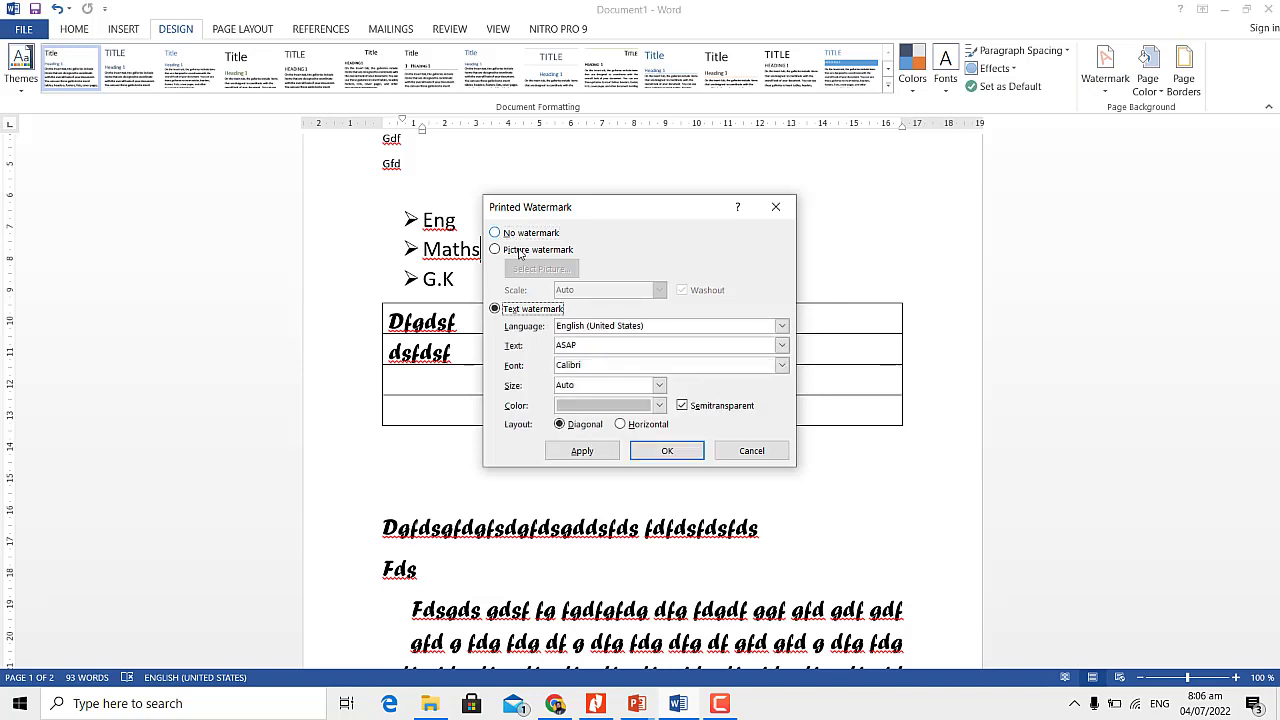
key("alt+n")
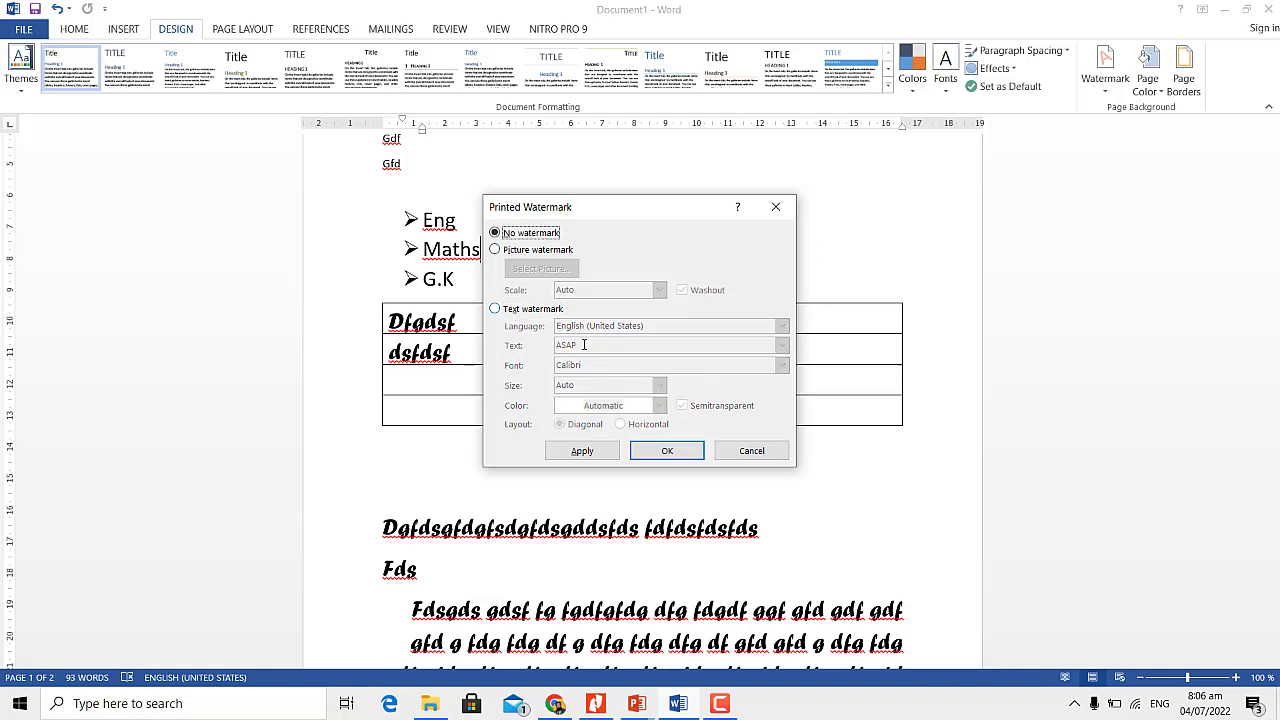
key("alt+x")
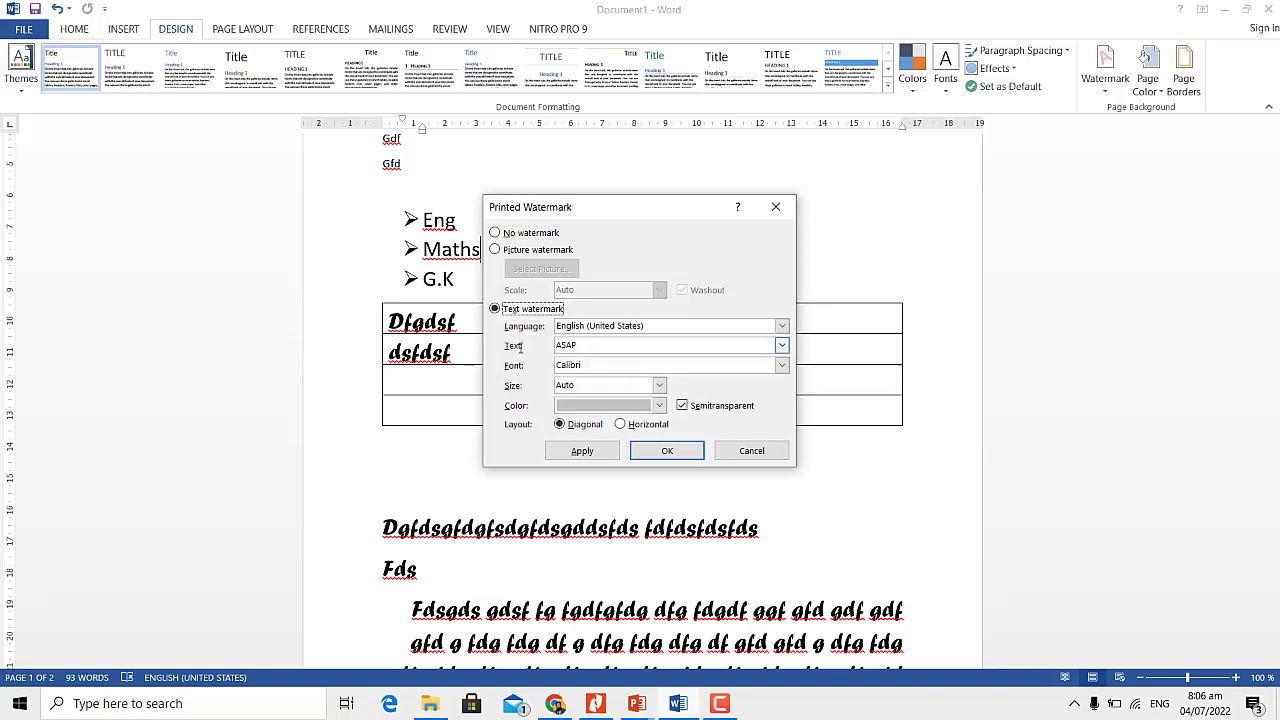
key("alt+t")
type("STE")
type("M")
left_click(668, 452)
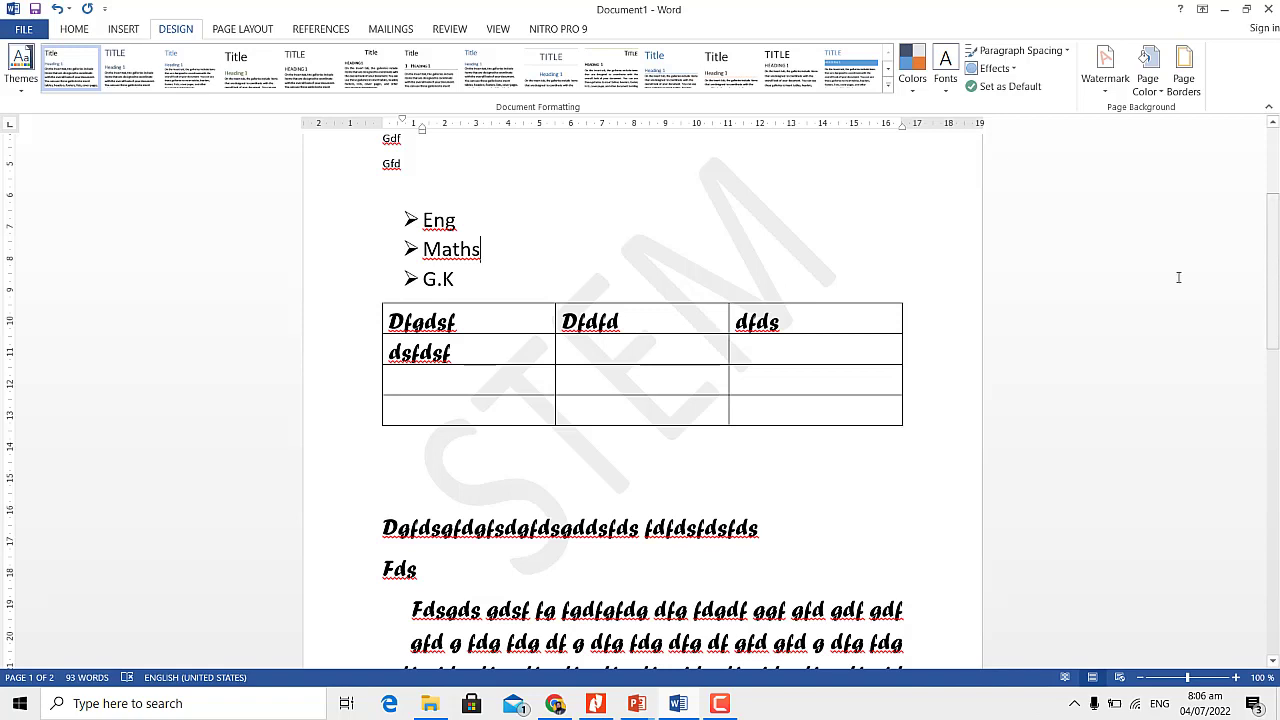
Remove the STEM watermark using Watermark > Remove Watermark
scroll(789, 231, "down", 3)
scroll(784, 301, "up", 3)
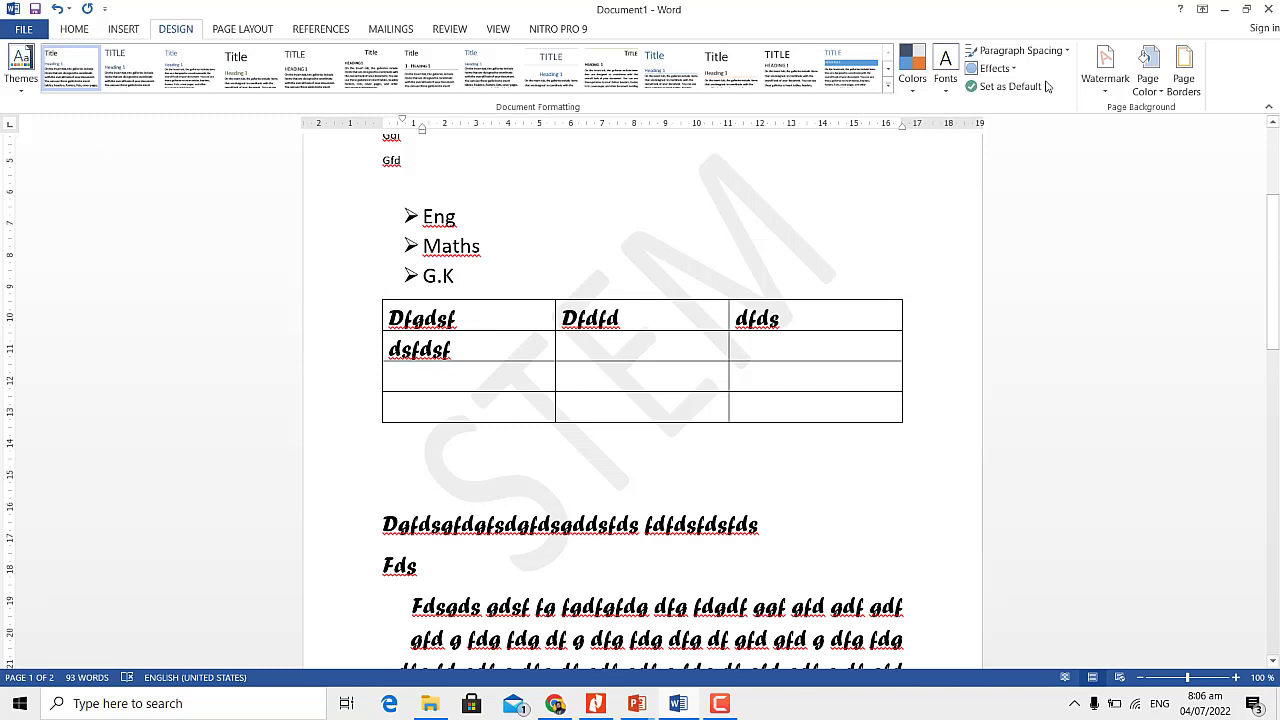
left_click(1106, 92)
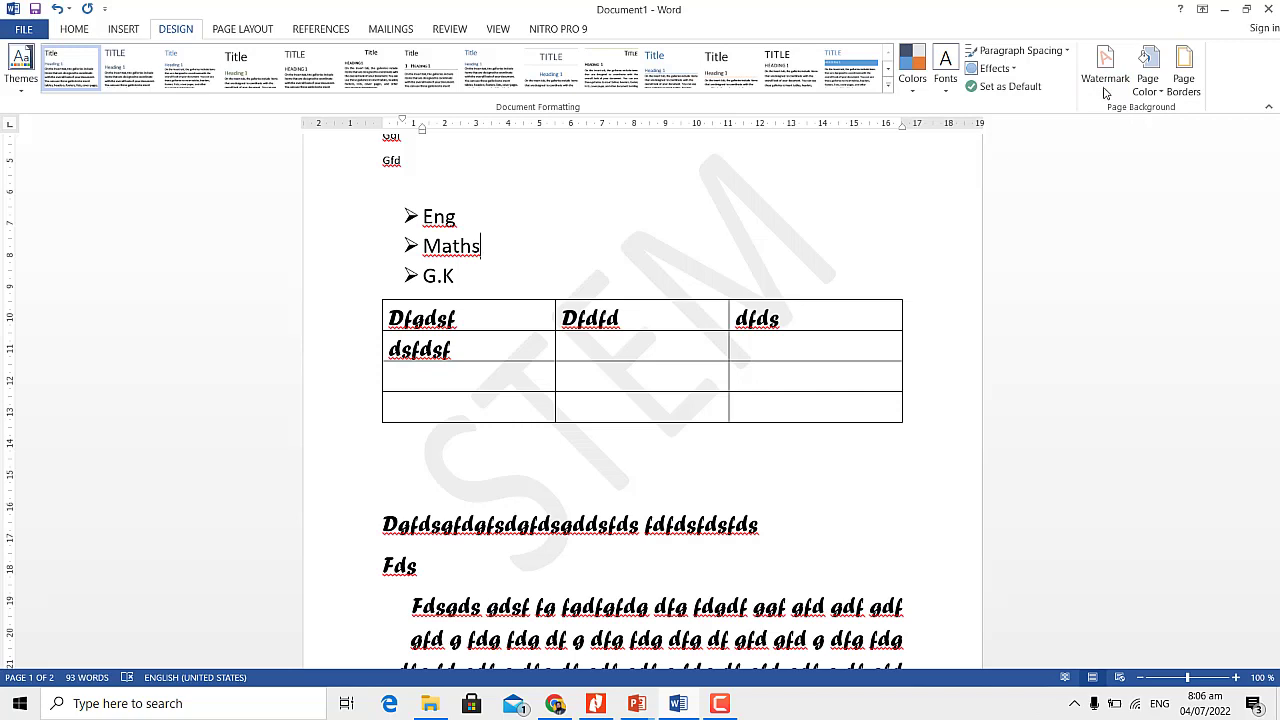
left_click(1105, 93)
left_click(1105, 92)
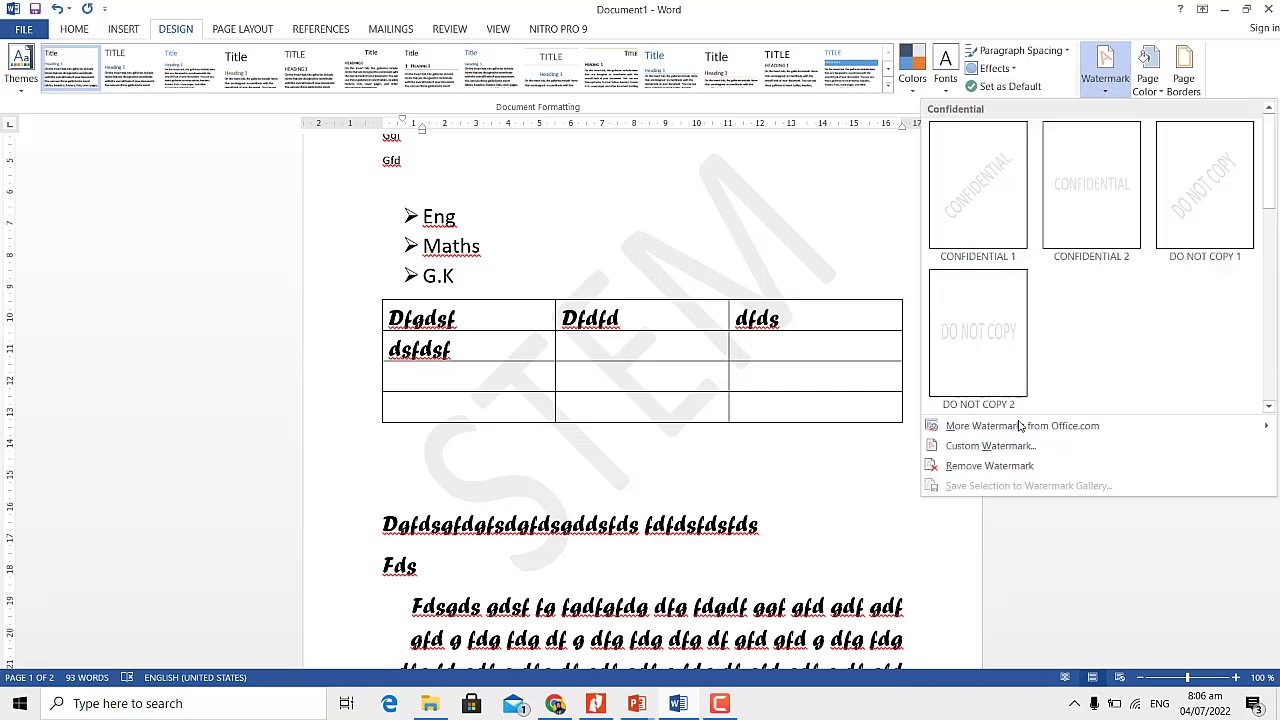
left_click(990, 466)
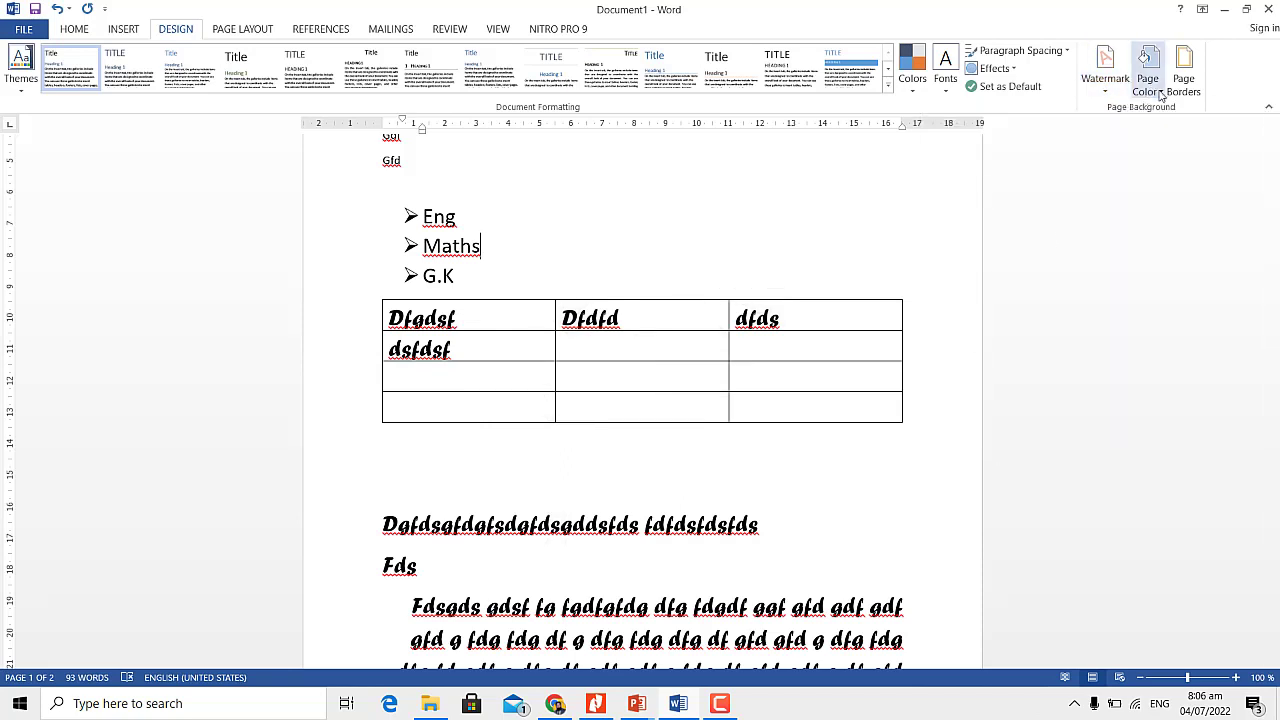
Preview Page Color choices and the Page Borders dialog without changes, then show Page Layout options
left_click(1160, 95)
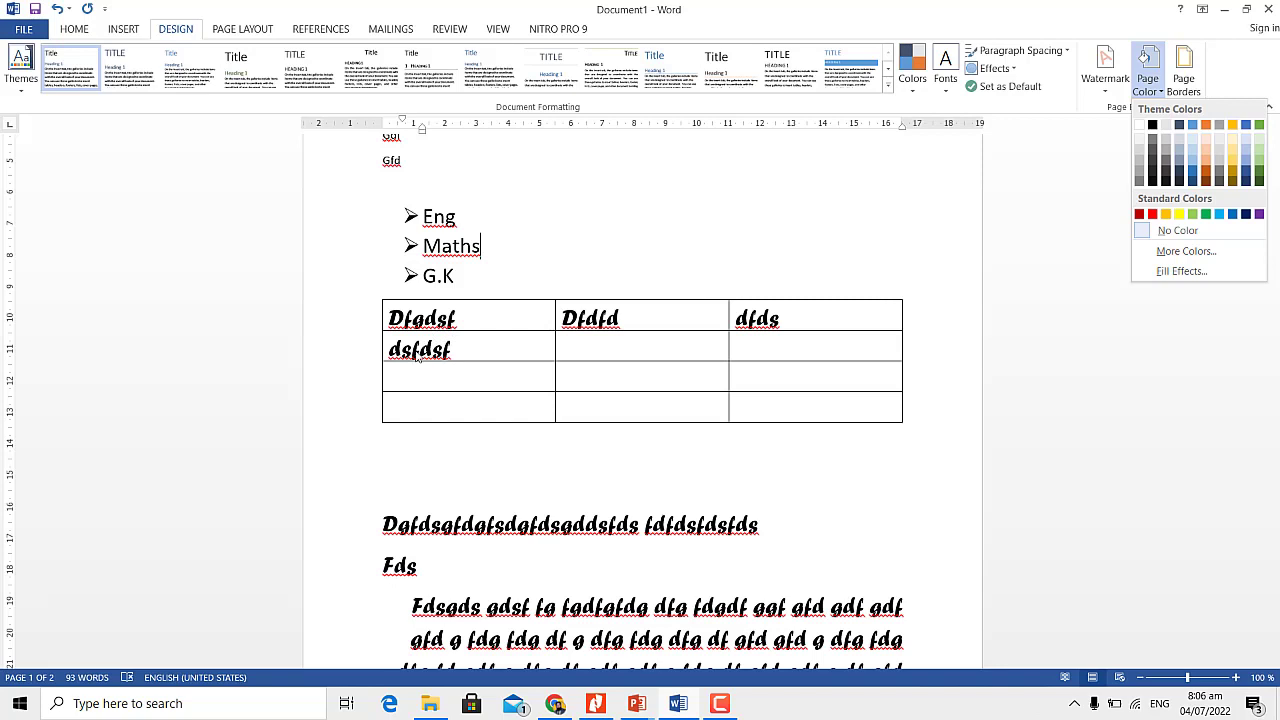
key("alt+d")
key("p")
key("b")
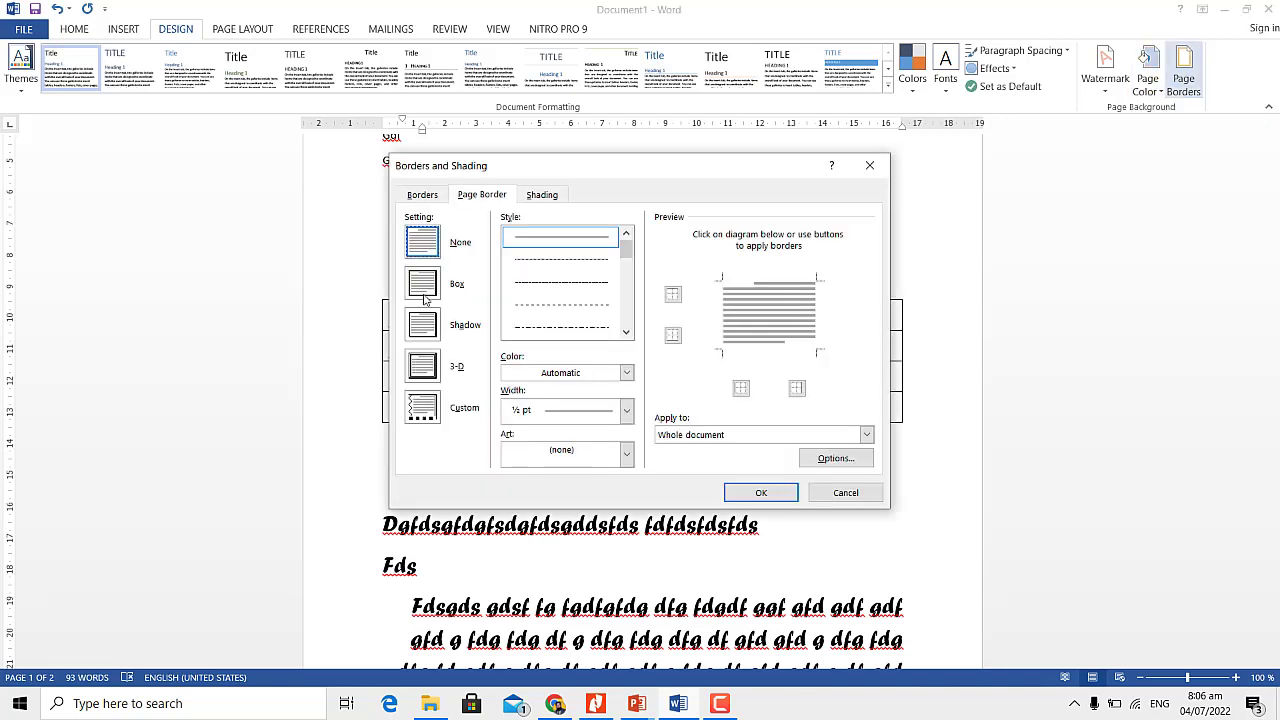
left_click(848, 494)
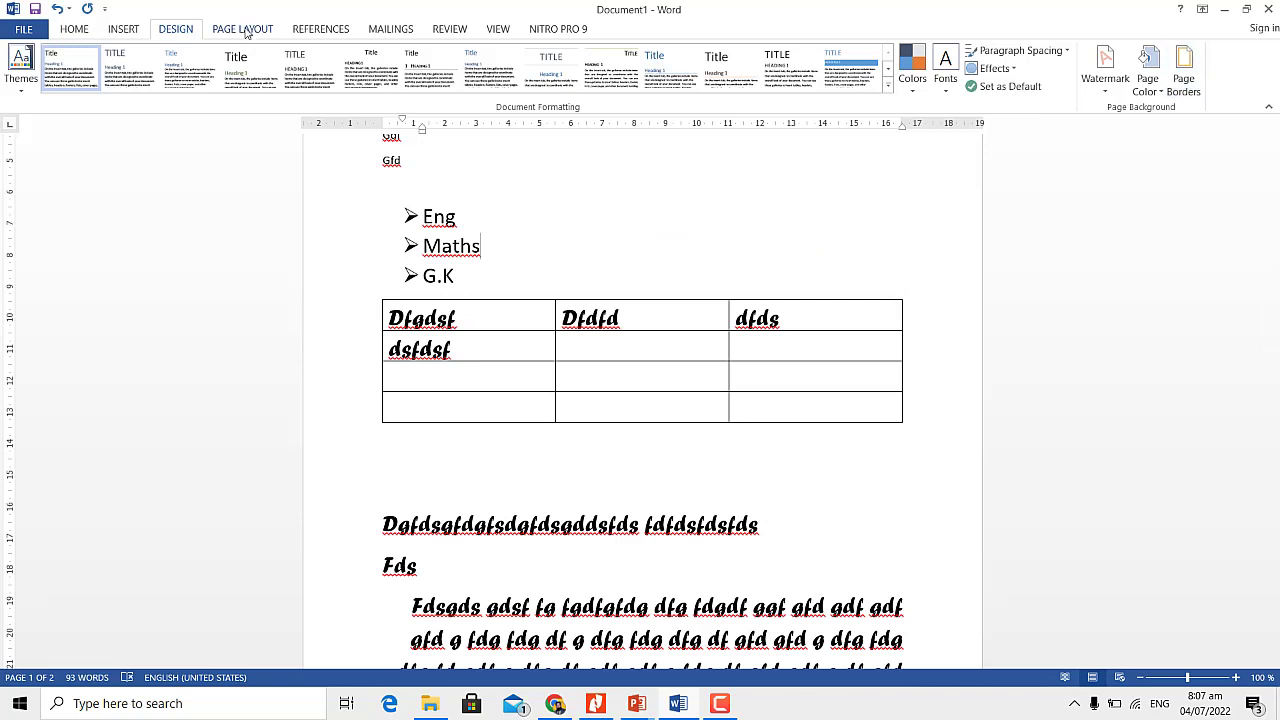
left_click(243, 29)
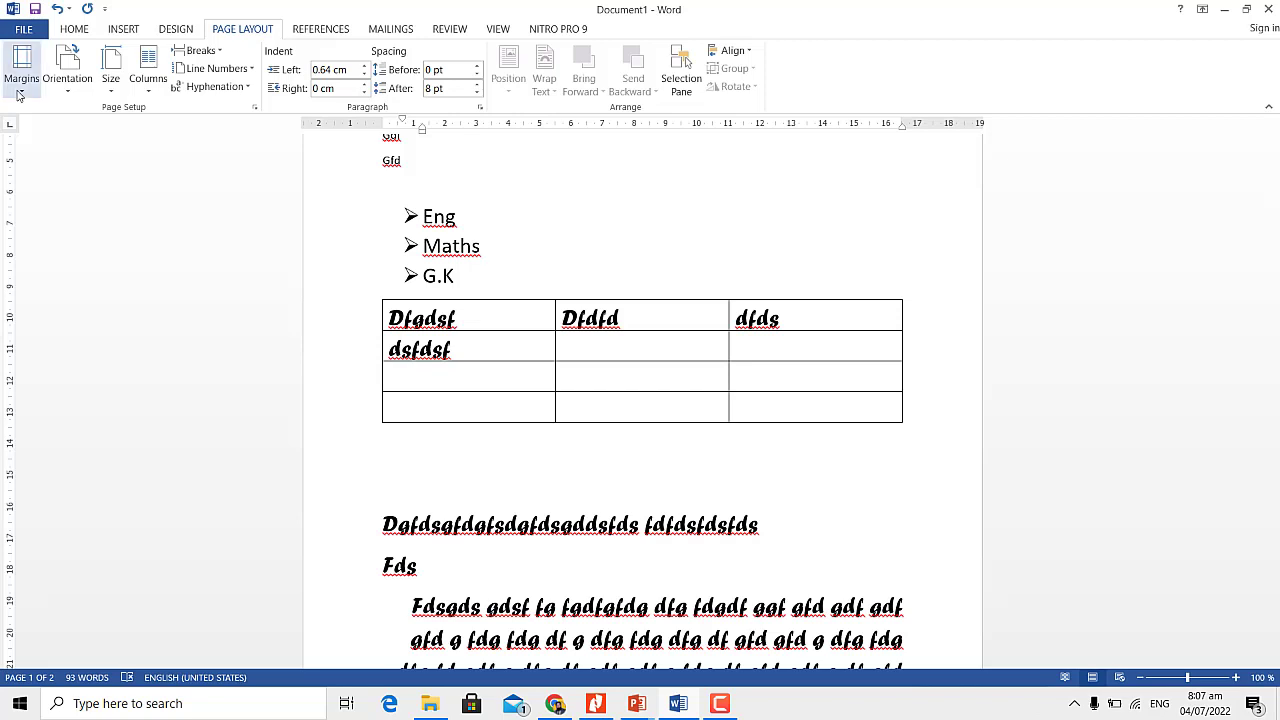
Apply Narrow margins, then revert to Normal margins of 2.54 cm on all sides
left_click(20, 90)
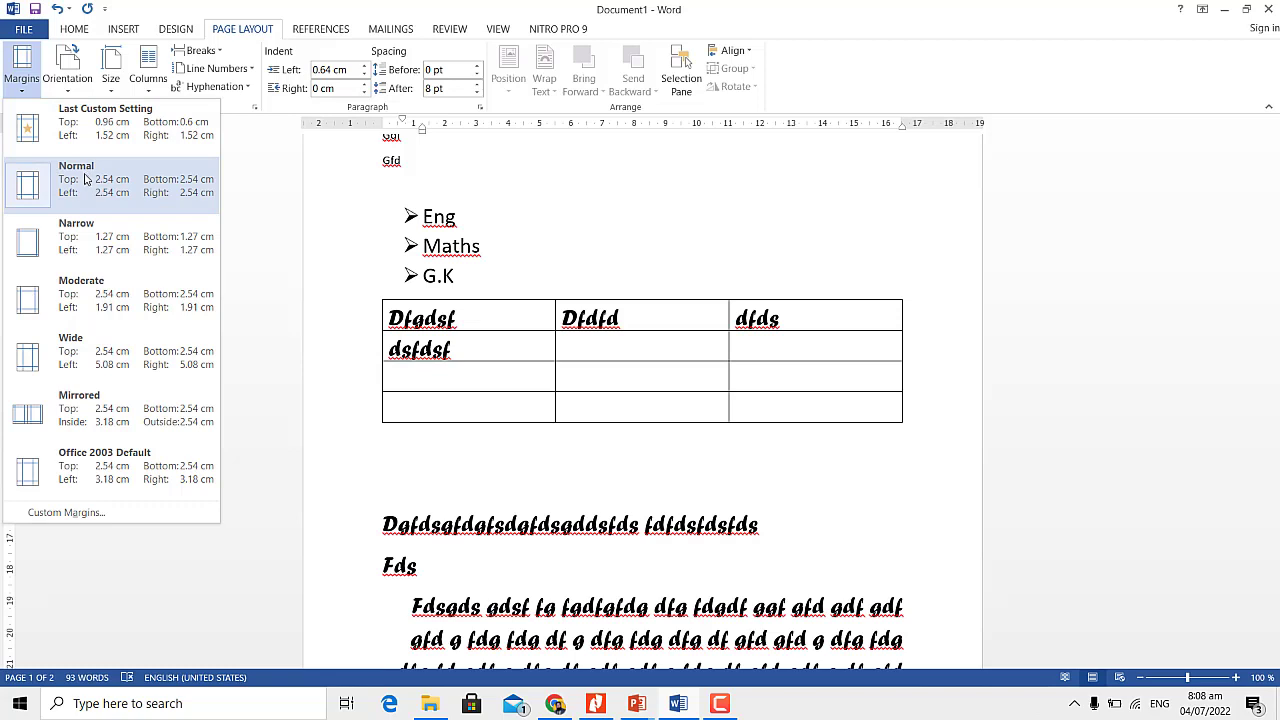
left_click(91, 256)
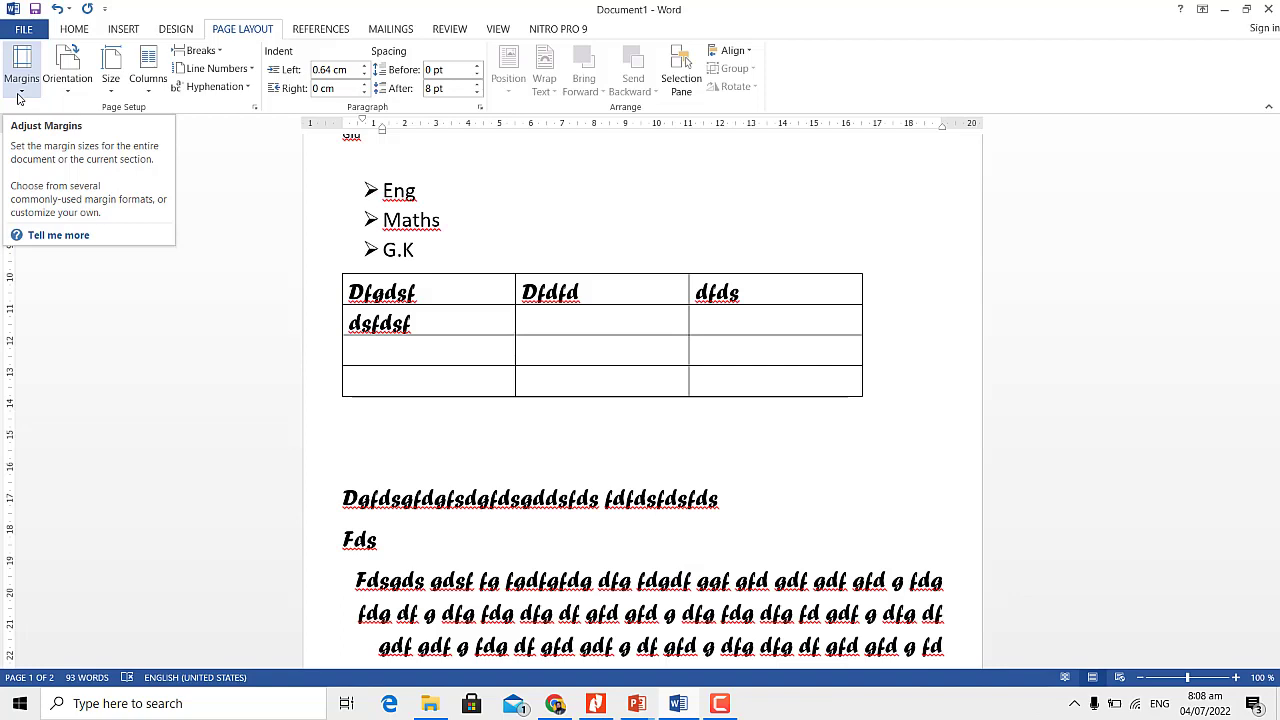
left_click(17, 97)
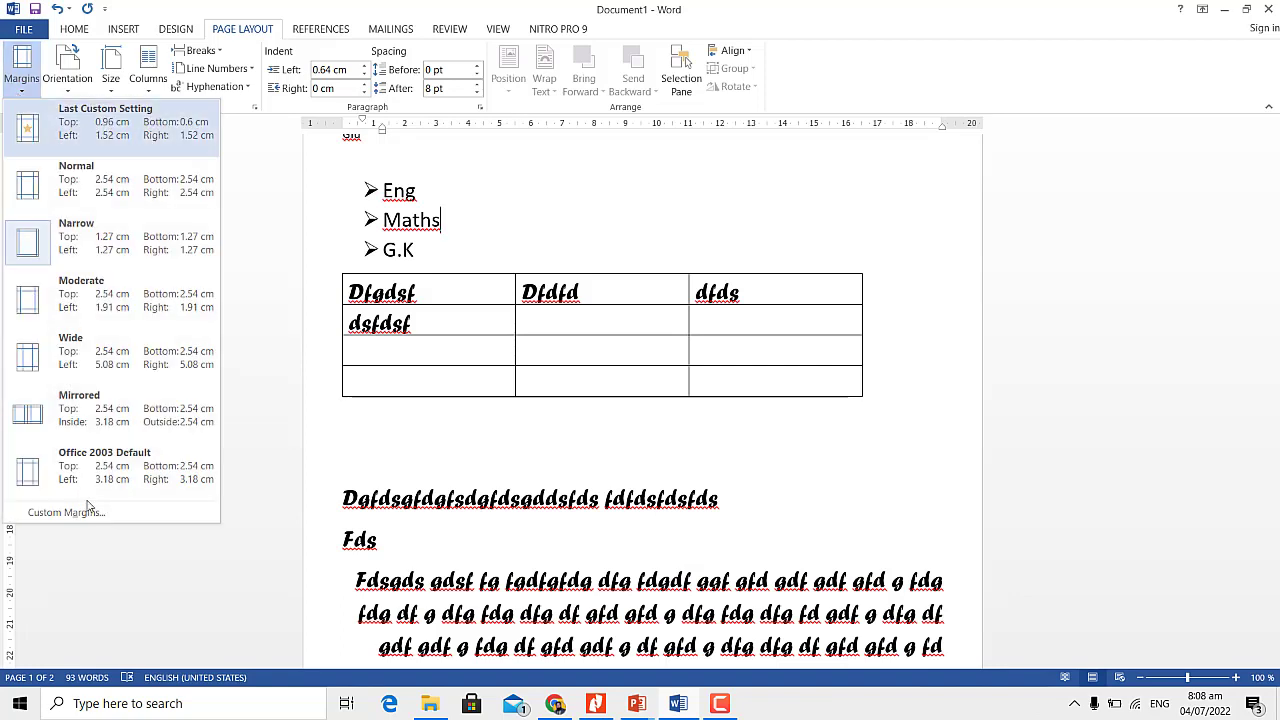
left_click(82, 188)
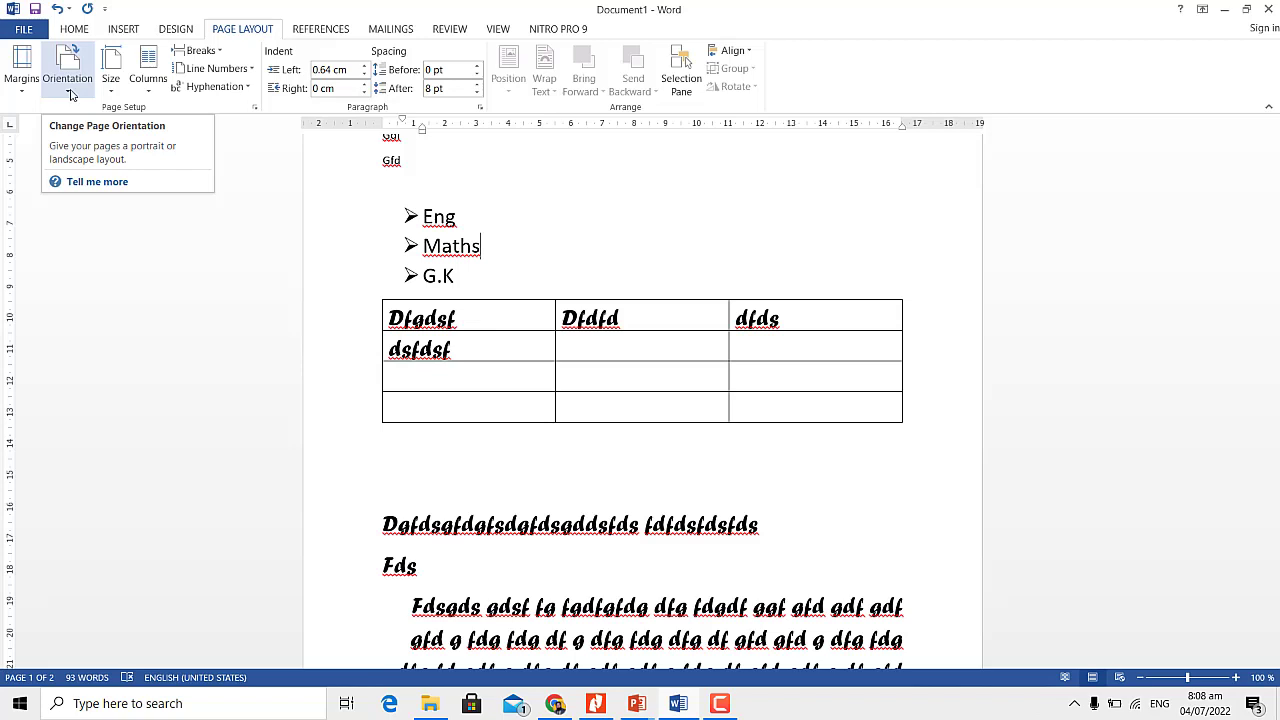
left_click(71, 95)
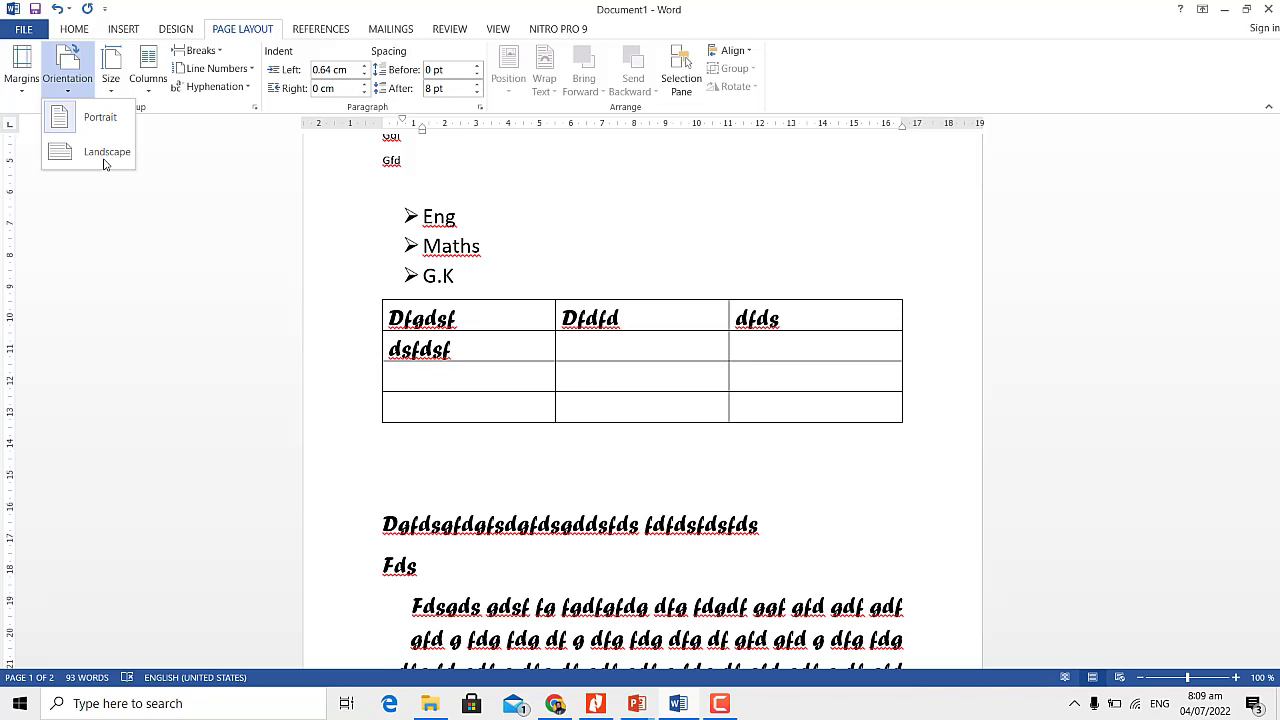
left_click(105, 152)
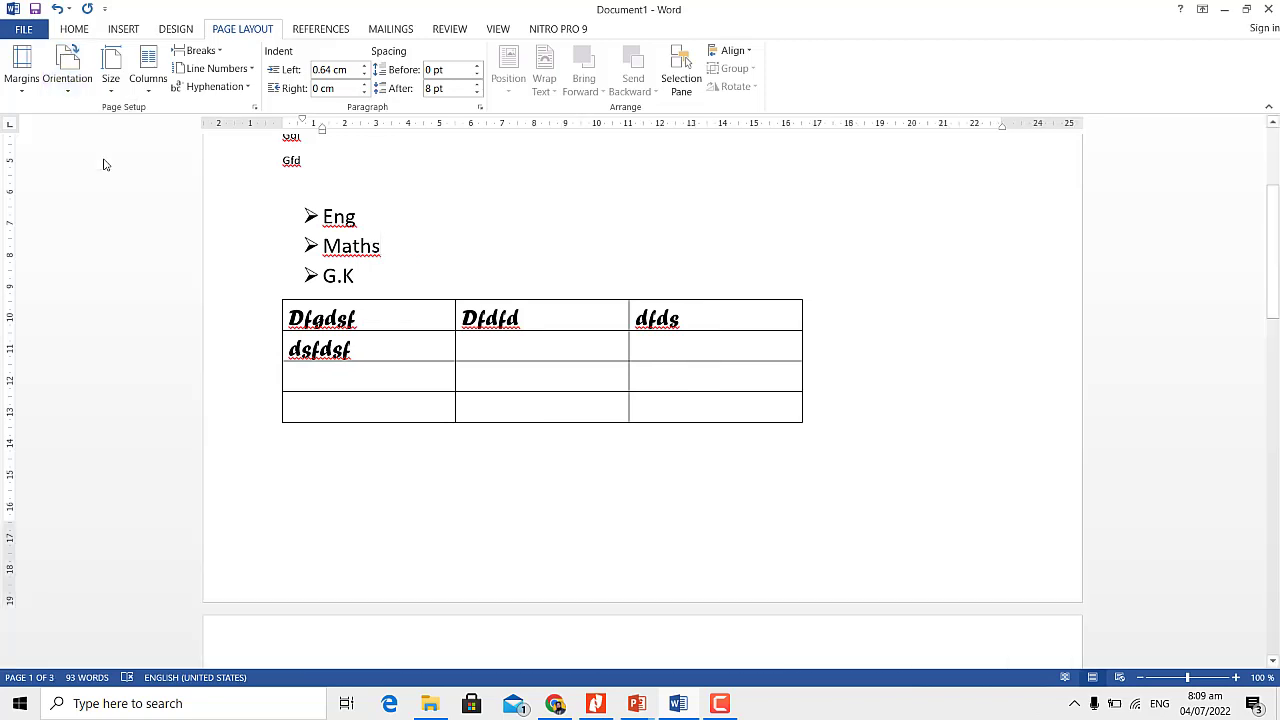
left_click(72, 90)
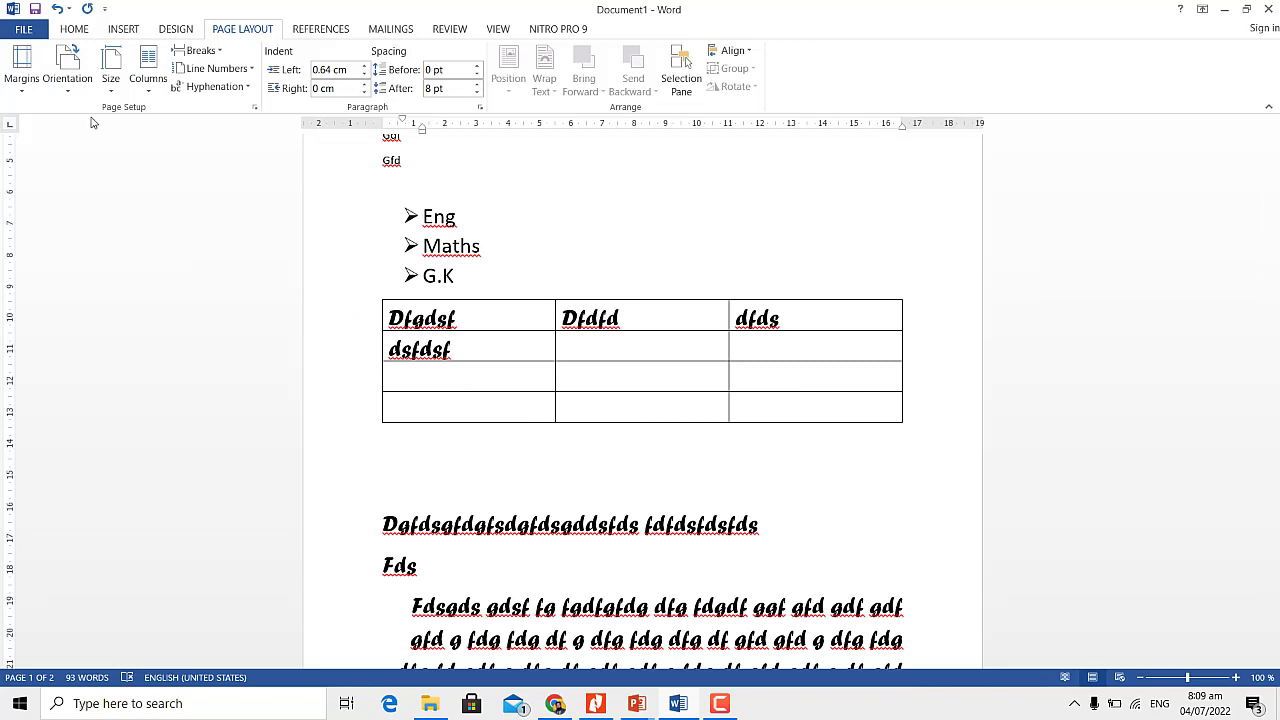
left_click(113, 90)
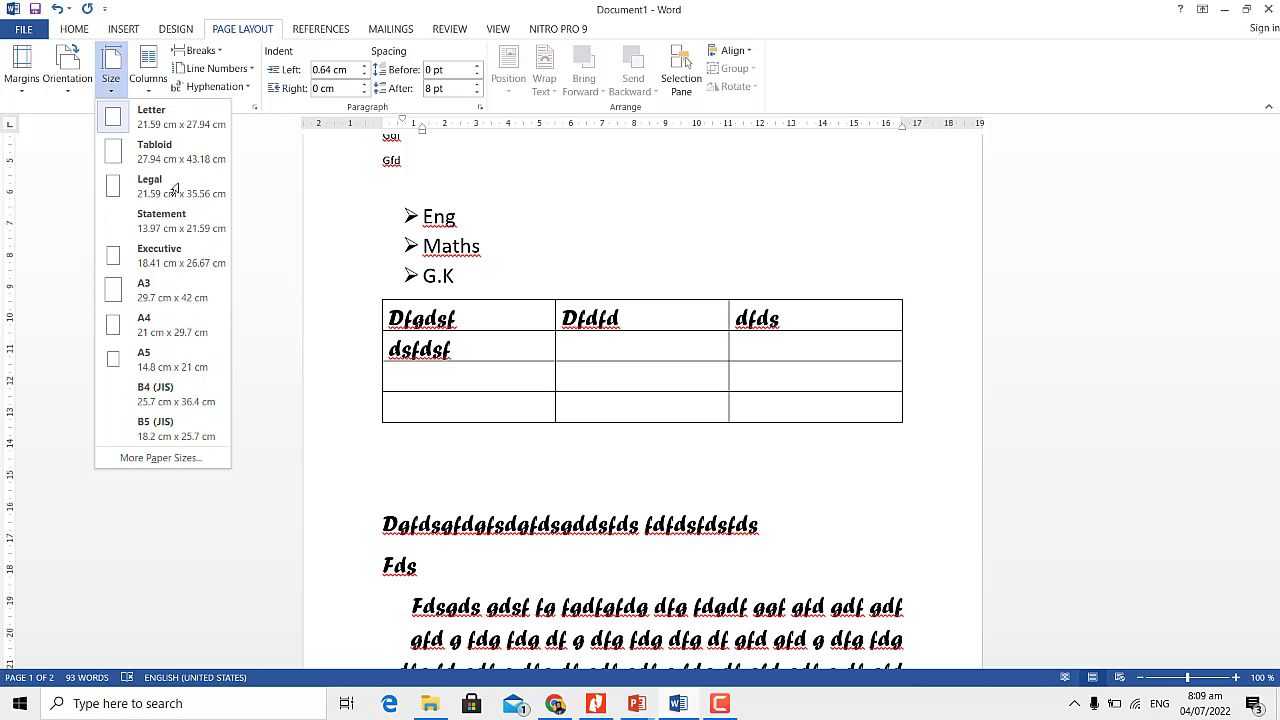
key("Escape")
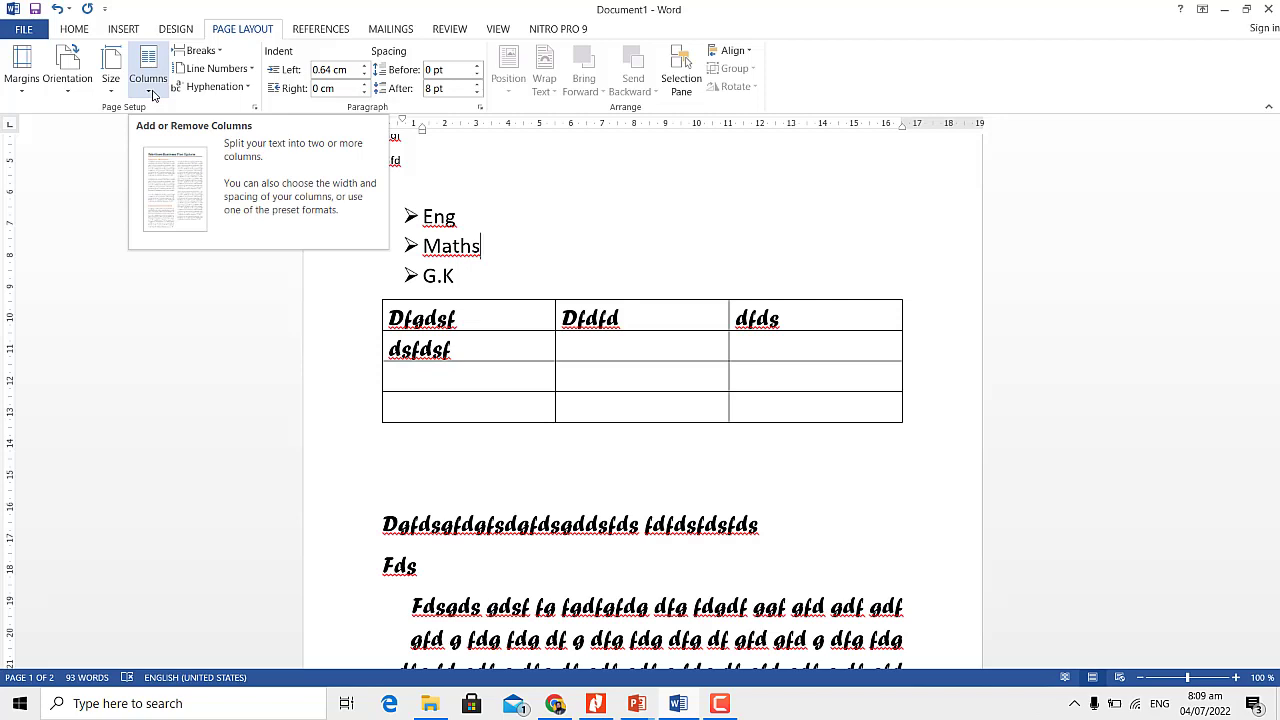
left_click(151, 91)
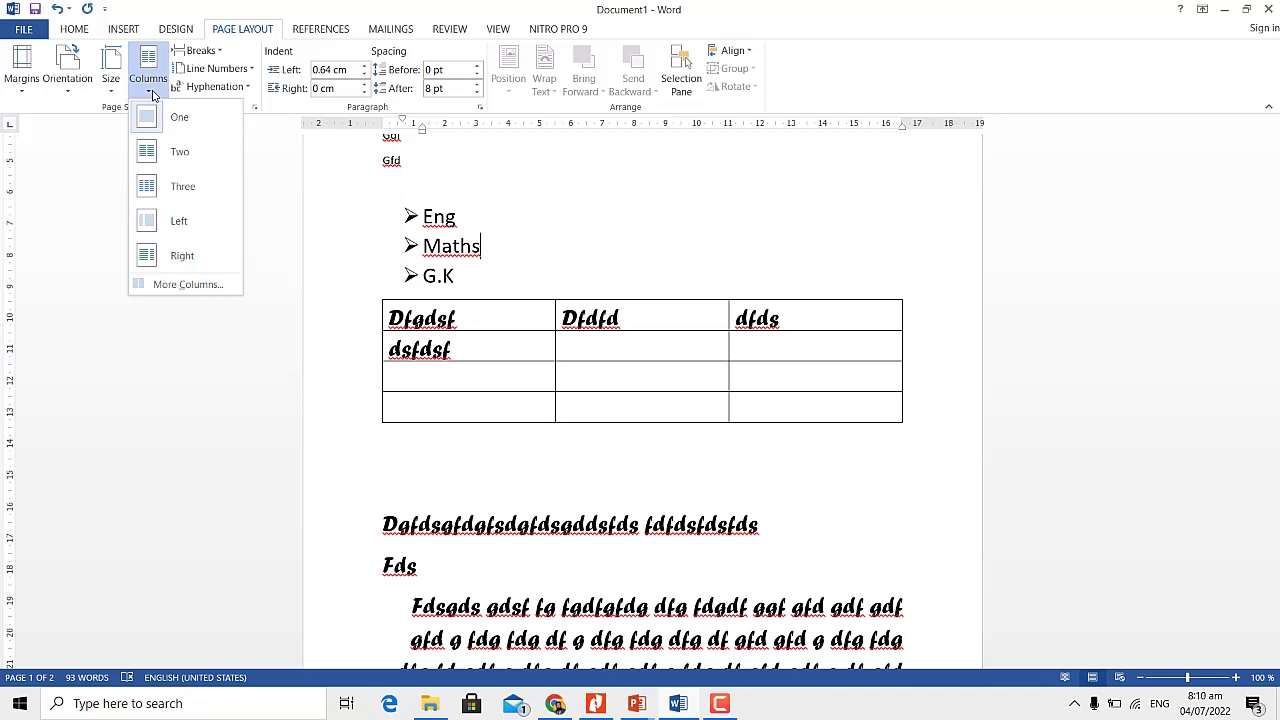
left_click(85, 207)
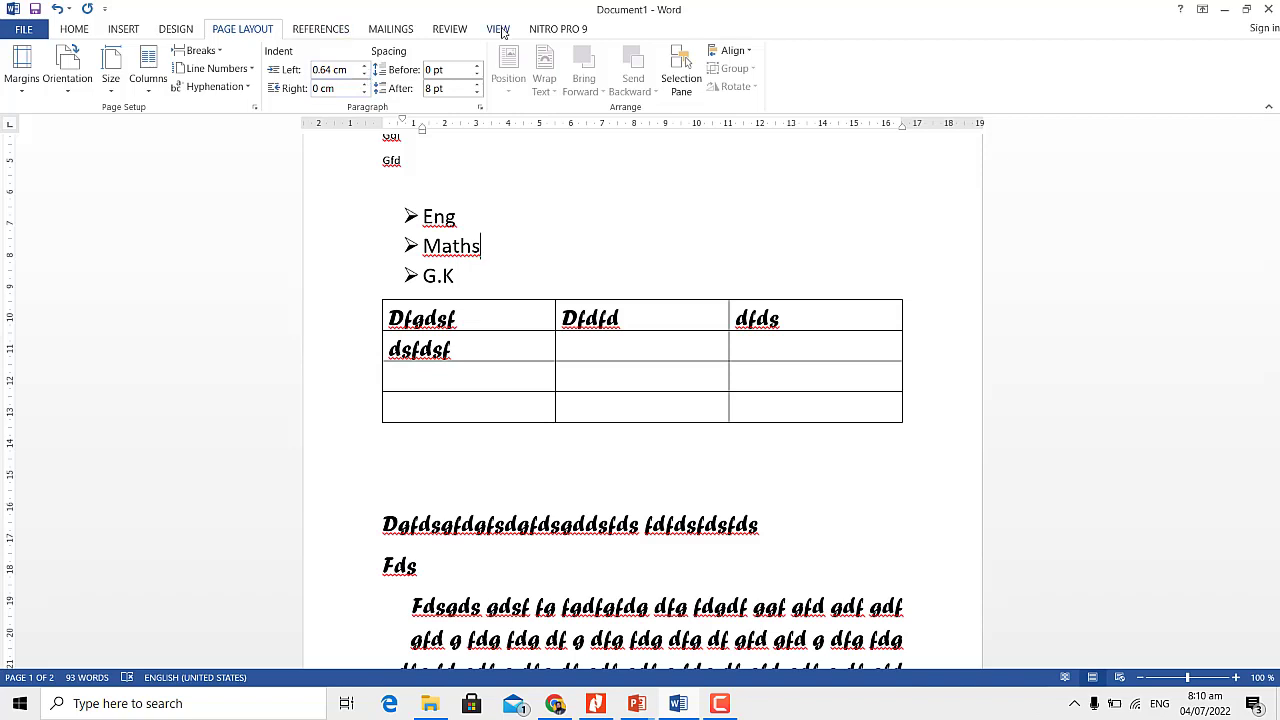
Turn View-tab Gridlines on, then off again, and return to the Home ribbon
left_click(503, 33)
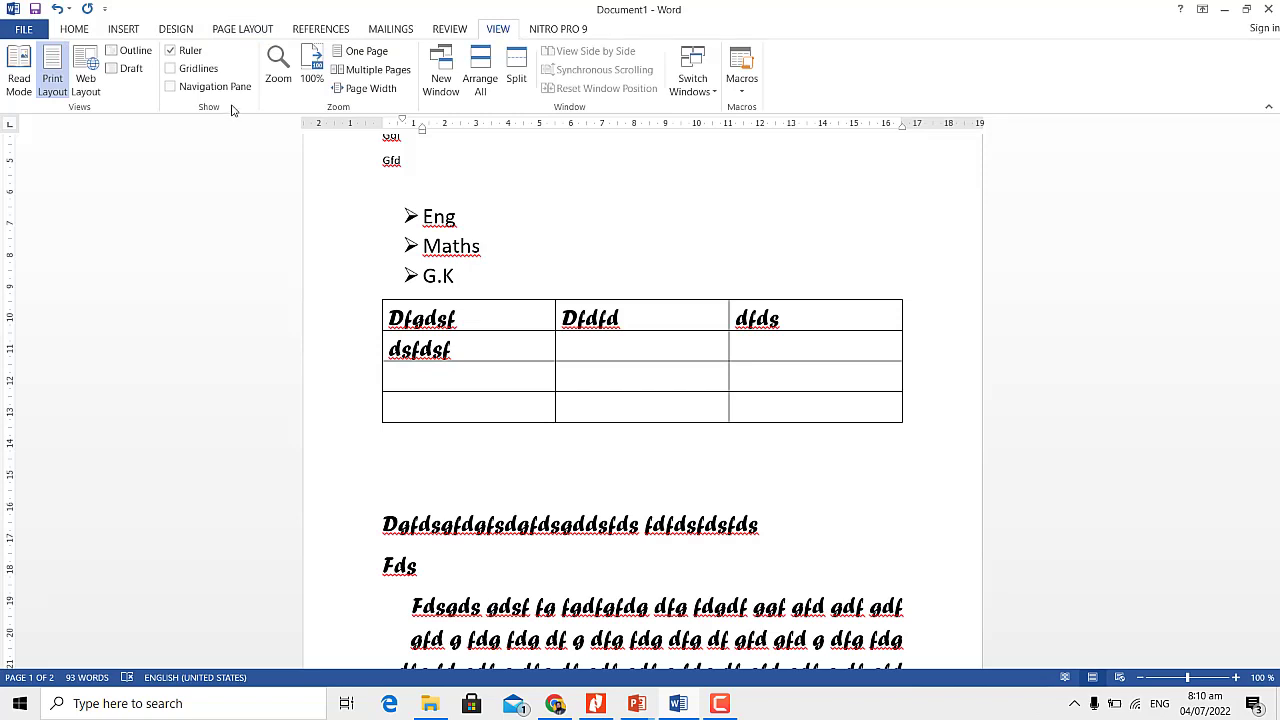
left_click(171, 69)
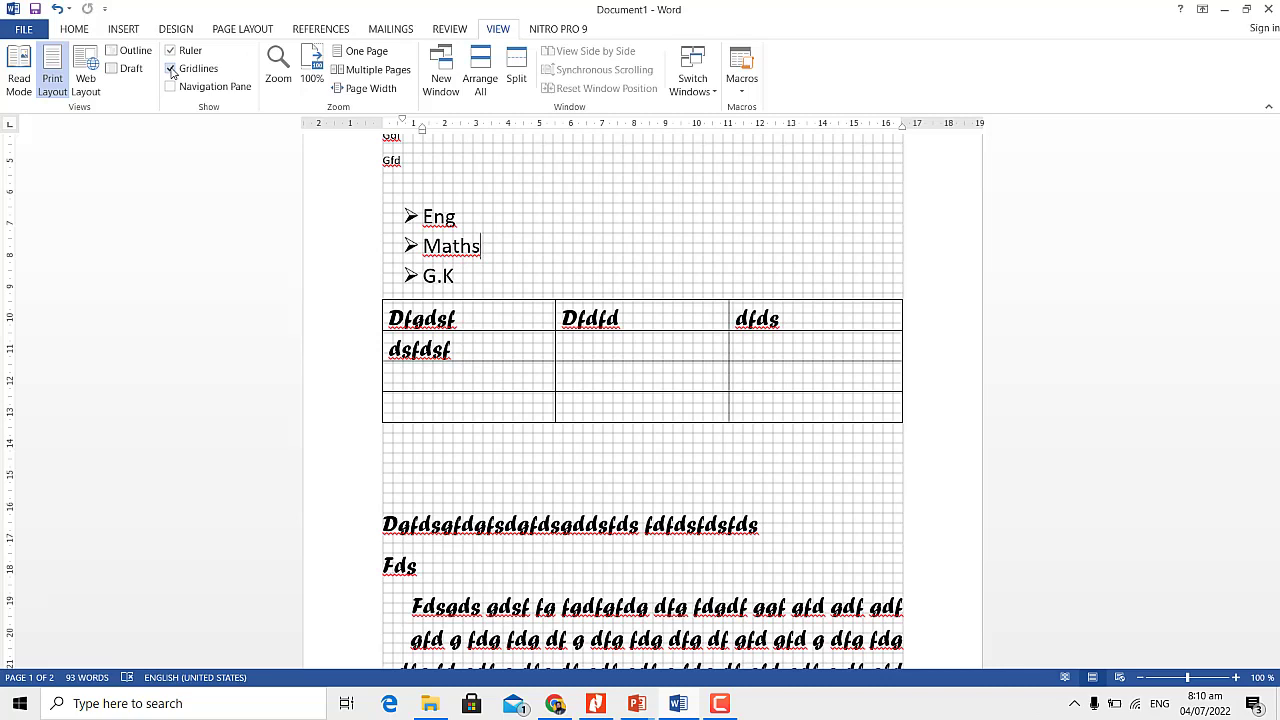
left_click(171, 70)
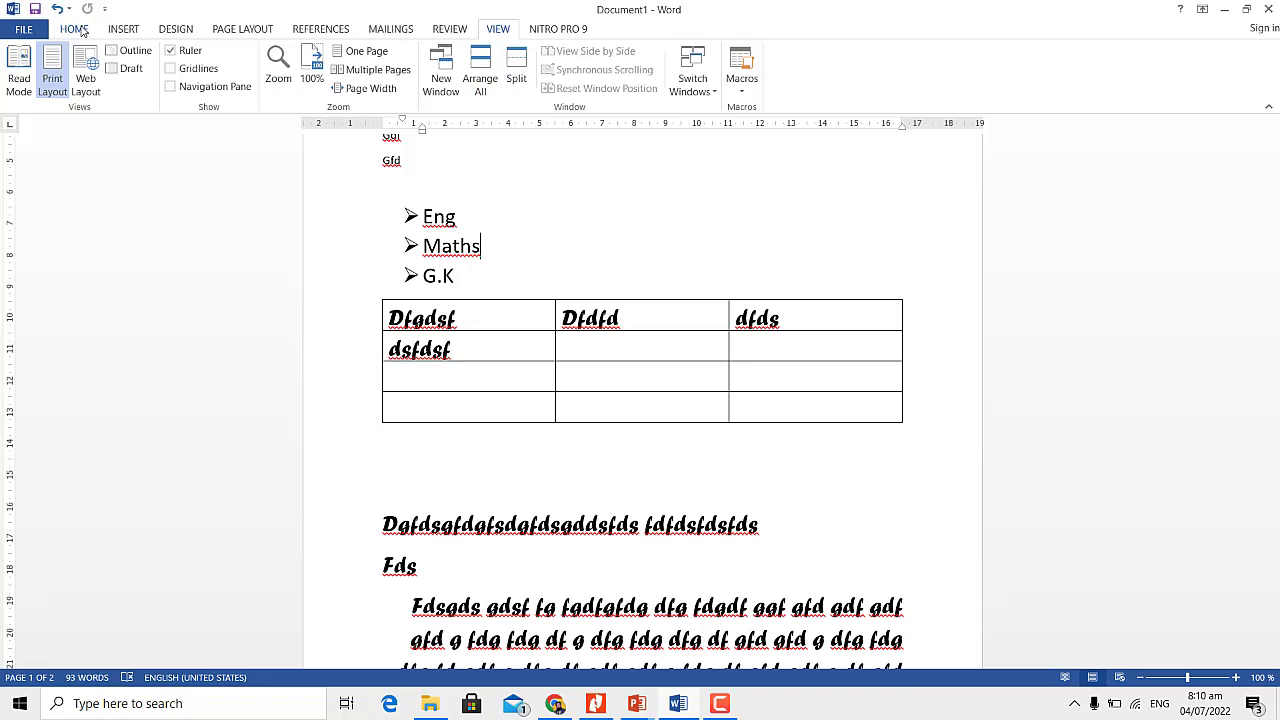
left_click(74, 29)
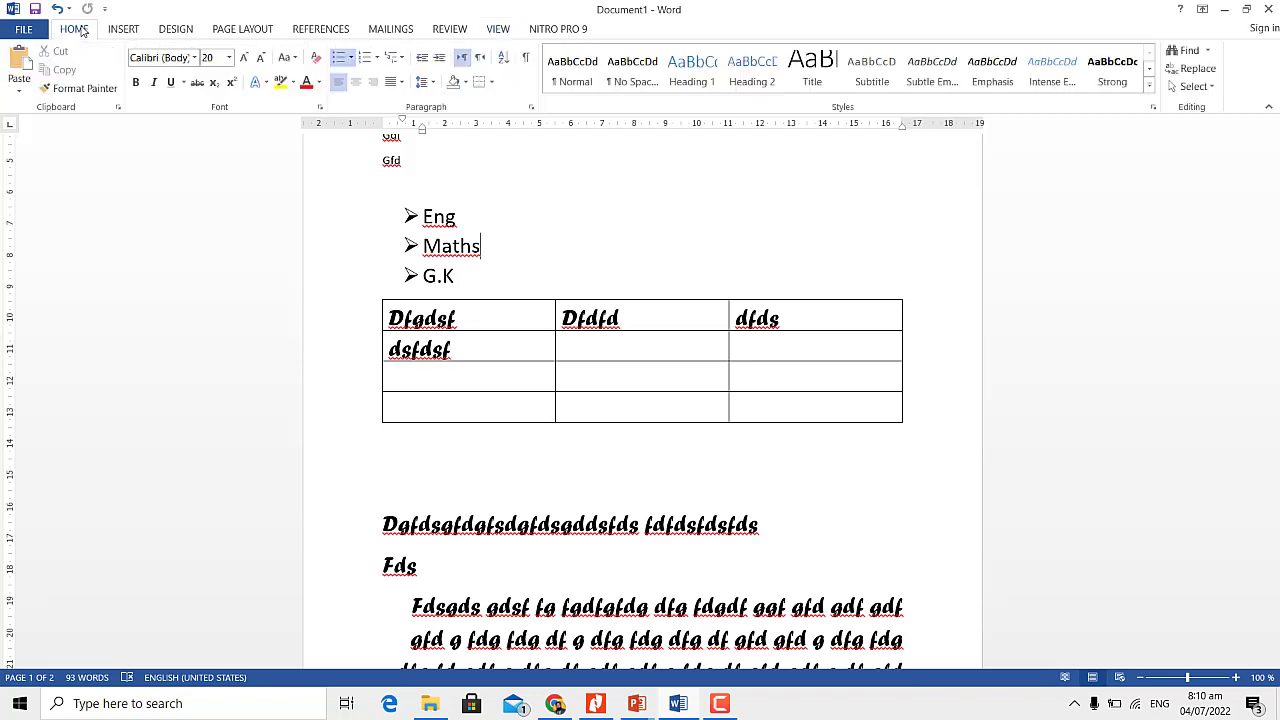